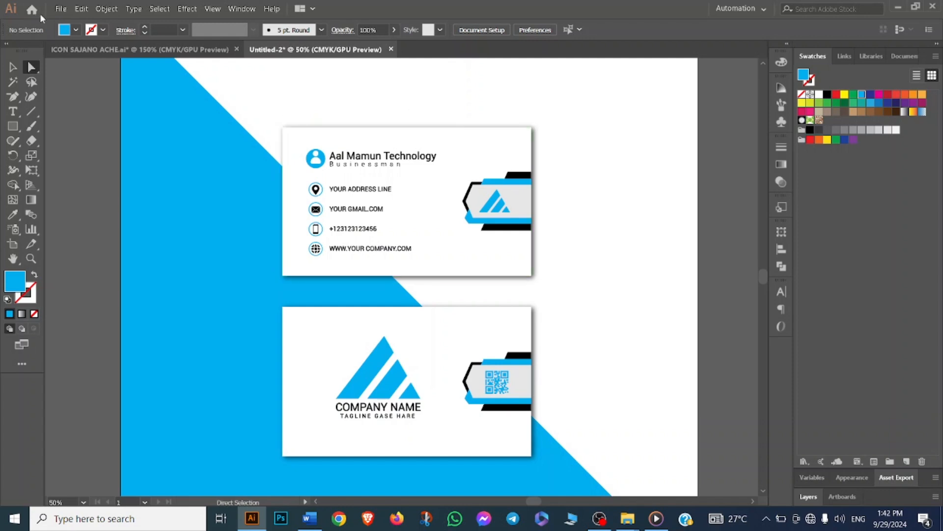
- Create a new document from the 3.5 x 2 in preset with two landscape artboards and 0.125 in bleed
key("ctrl+n")
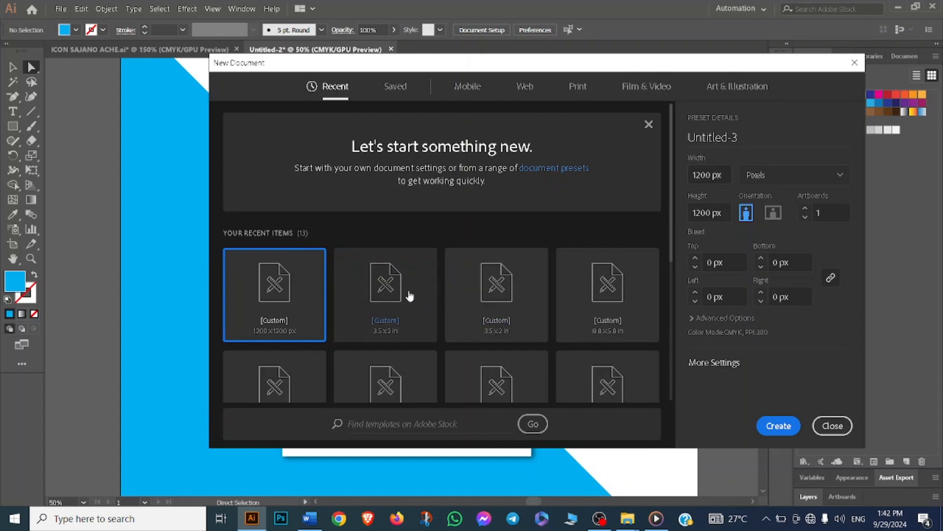
left_click(394, 296)
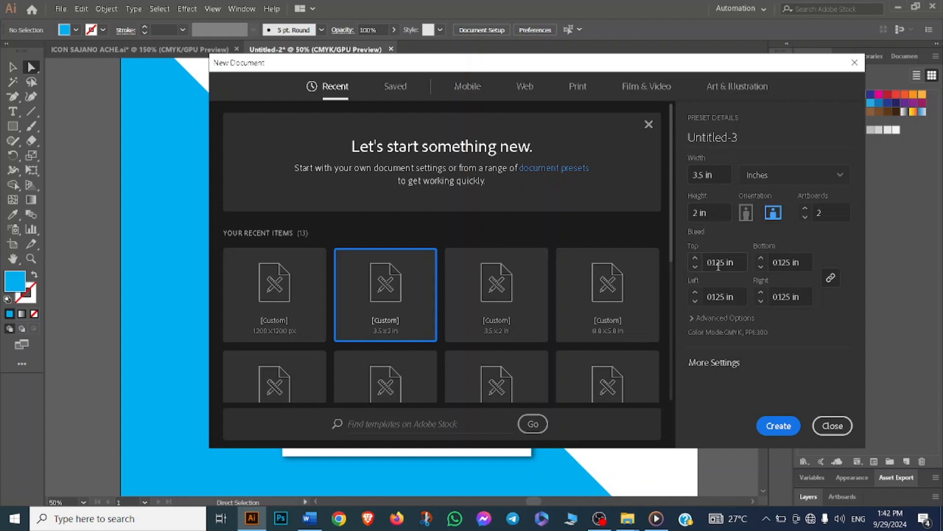
left_click(778, 425)
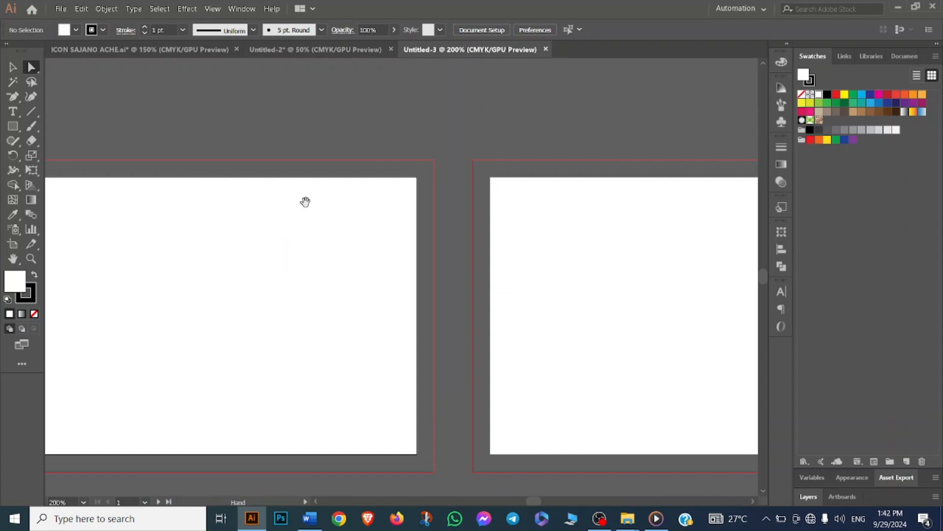
- Draw a white rectangle covering the first artboard including its bleed, and remove its stroke
scroll(306, 199, "left", 3)
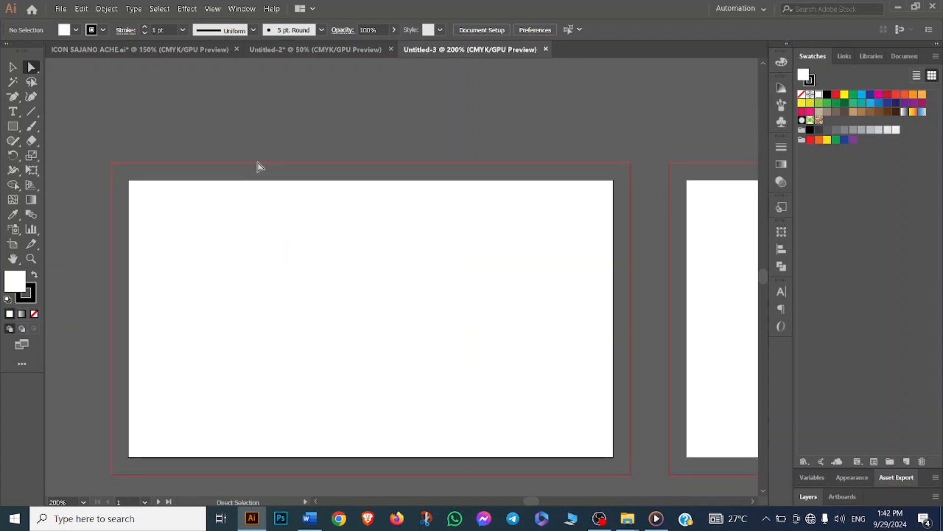
scroll(258, 166, "up", 1)
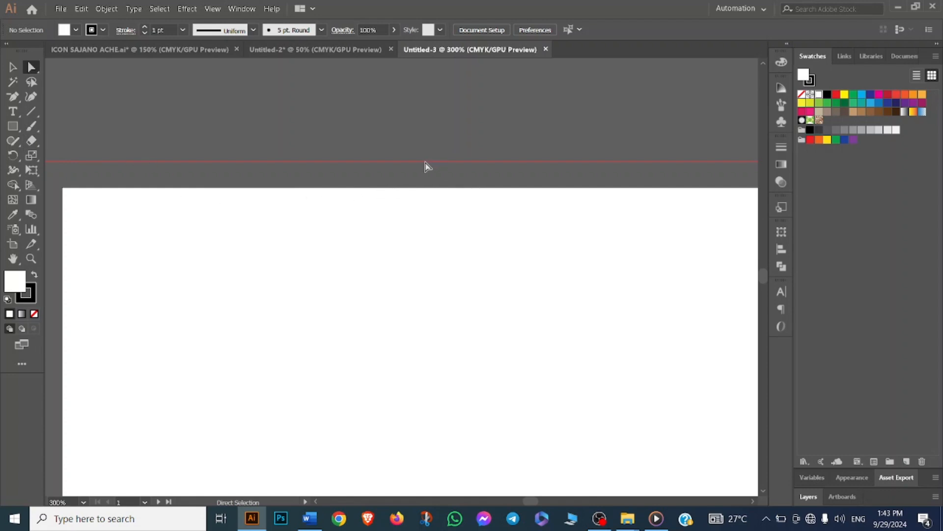
scroll(426, 163, "down", 1)
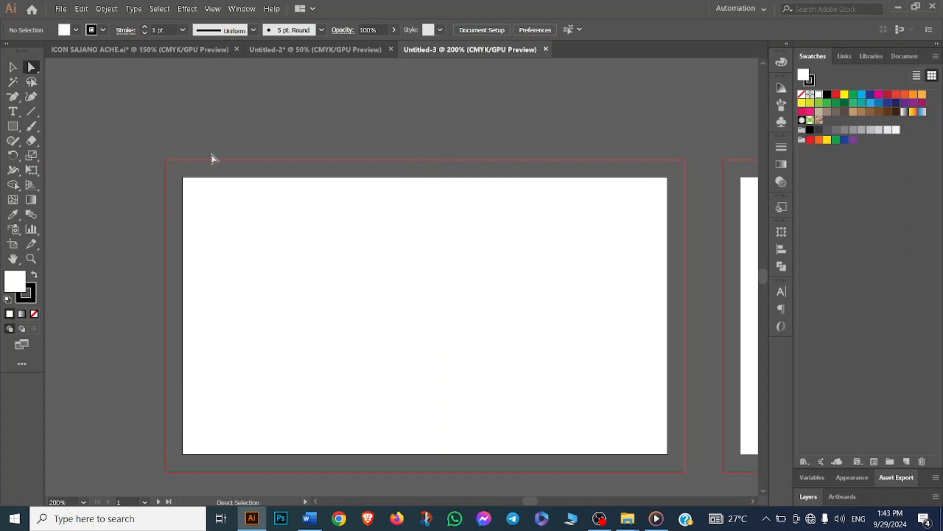
left_click(12, 126)
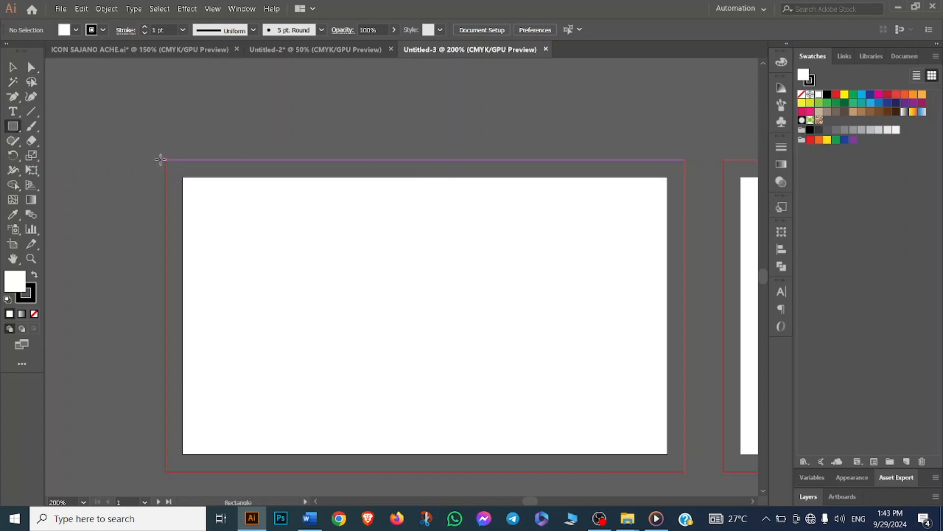
mouse_move(165, 160)
left_mouse_down()
mouse_move(324, 301)
mouse_move(647, 463)
mouse_move(684, 472)
left_mouse_up()
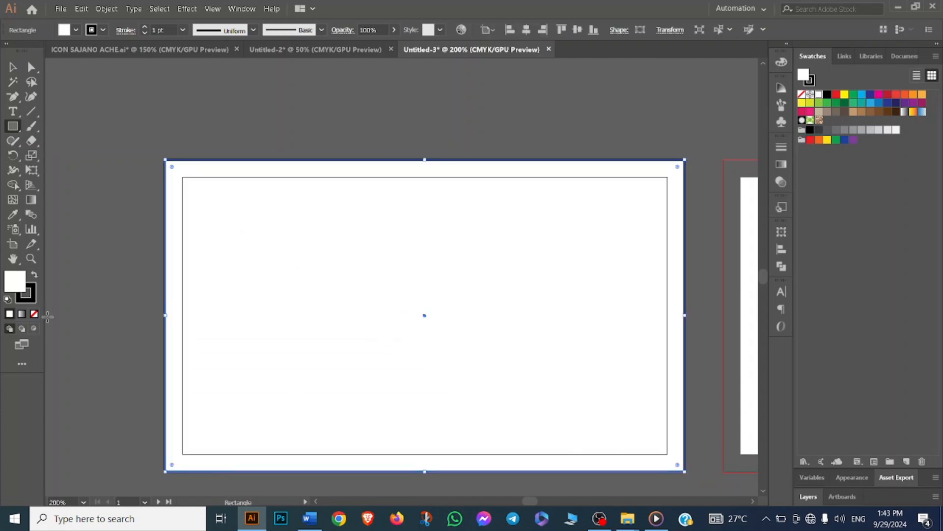
left_click(32, 298)
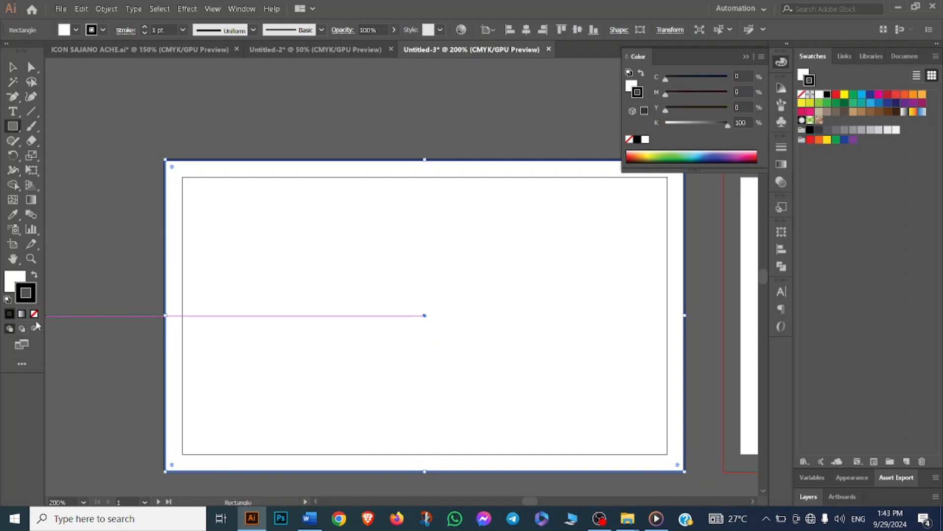
left_click(34, 314)
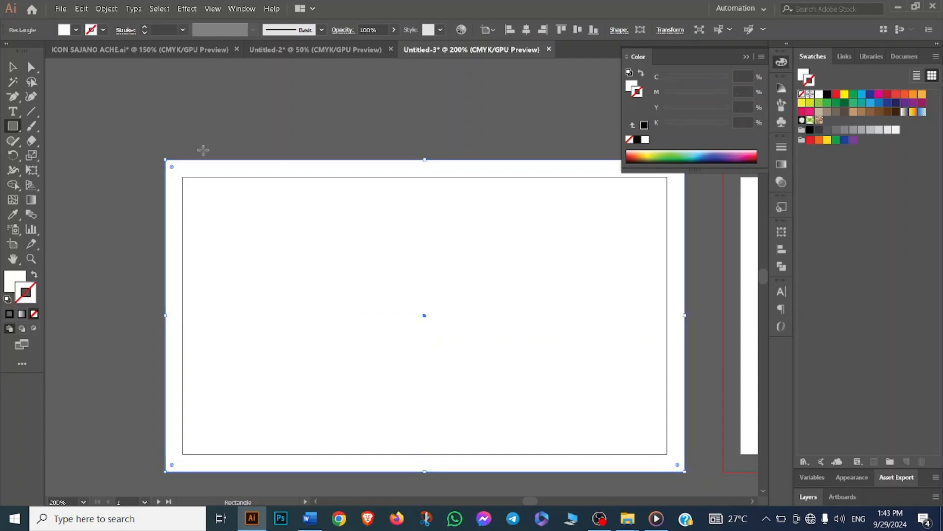
- Duplicate the white background rectangle onto the second artboard
left_click(13, 67)
left_click(745, 57)
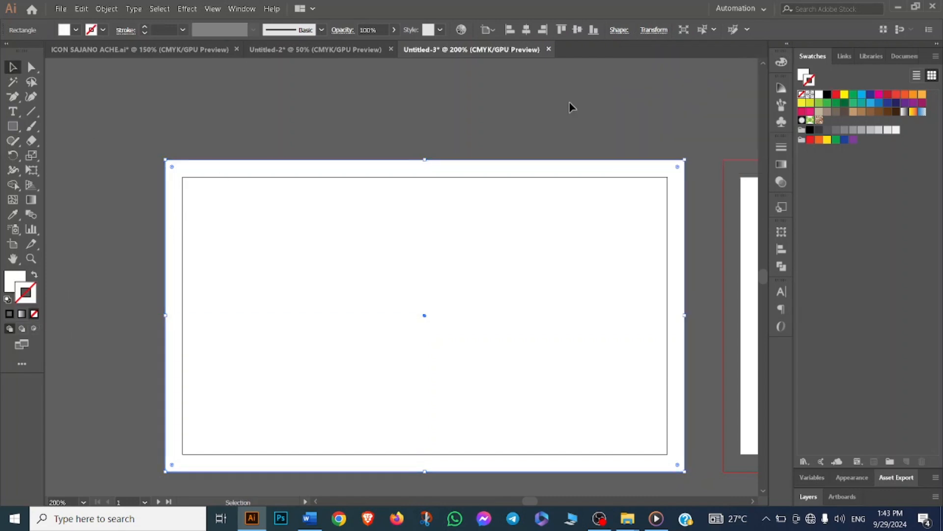
key("space")
left_click(562, 145)
scroll(561, 144, "down", 2)
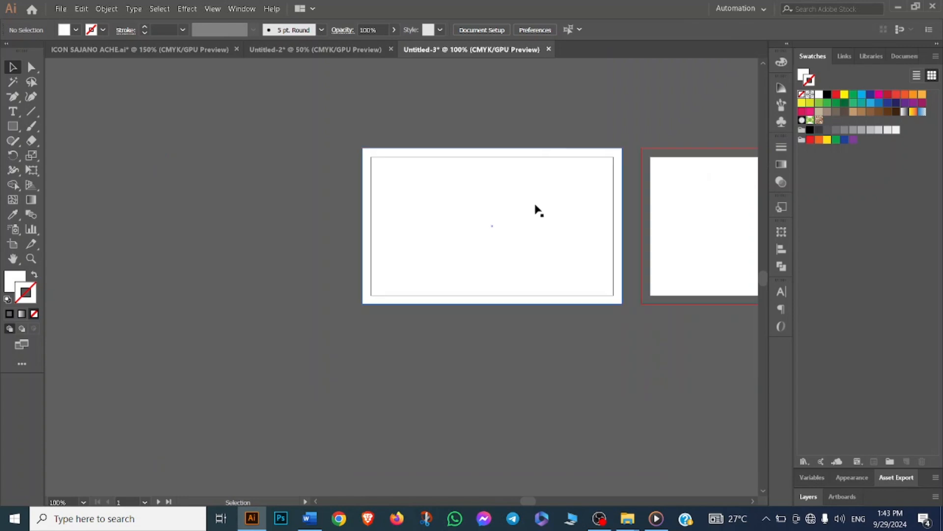
left_click_drag(517, 229, 796, 229)
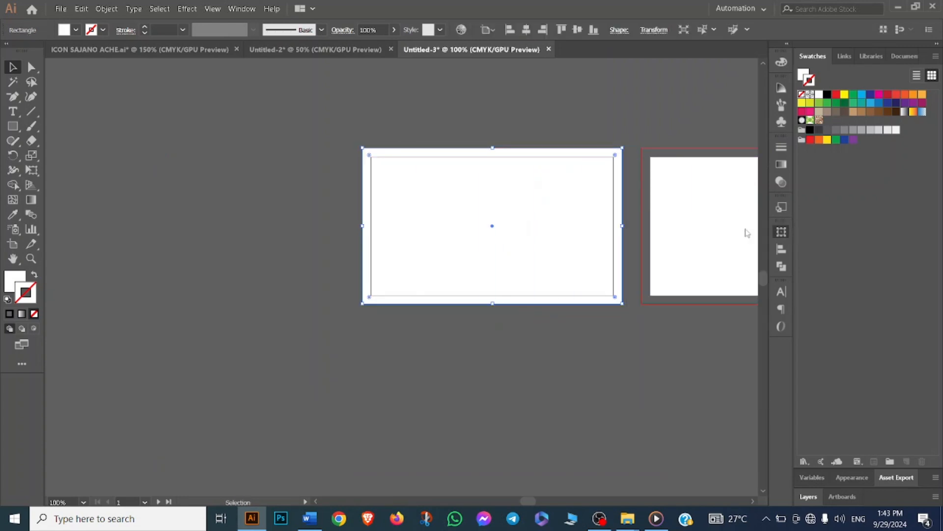
left_click_drag(617, 386, 524, 379)
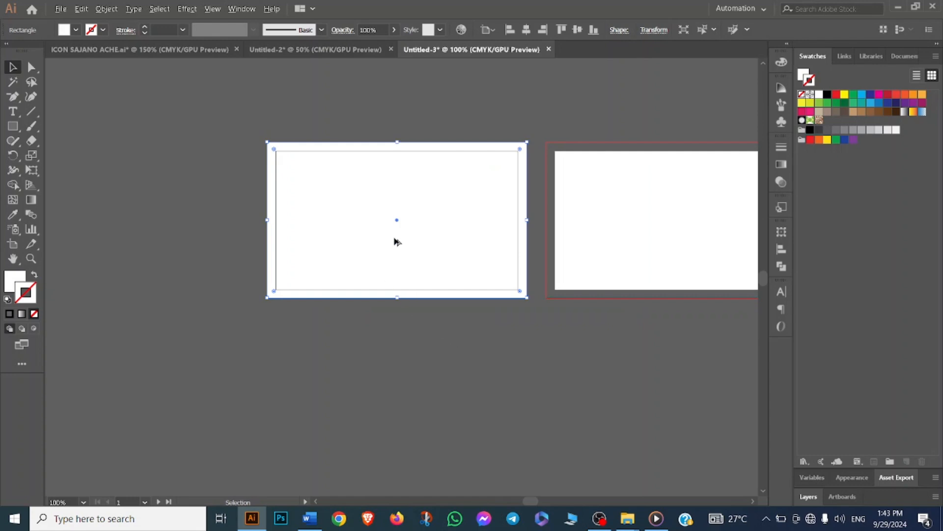
left_click_drag(393, 241, 674, 256)
- Select both background rectangles and apply Offset Path with an offset of -0.25 in
left_click_drag(433, 126, 653, 220)
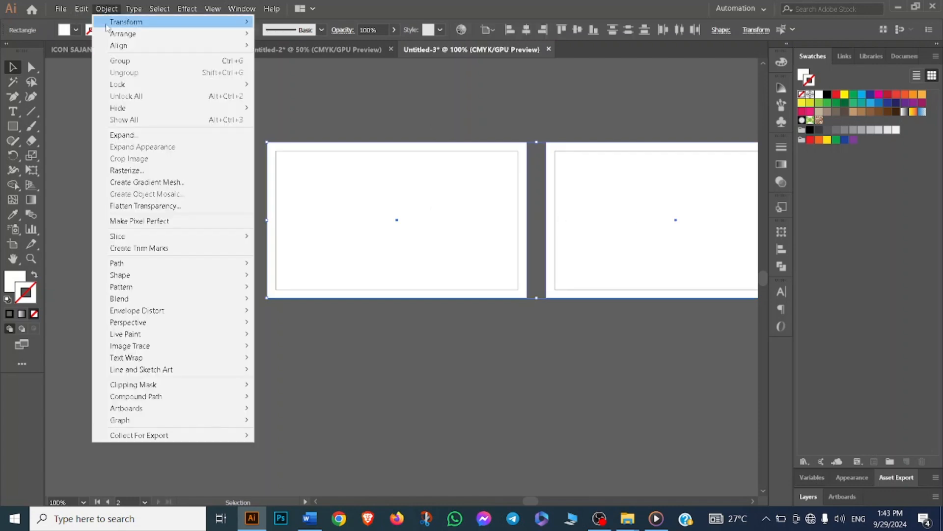
left_click(107, 8)
mouse_move(130, 267)
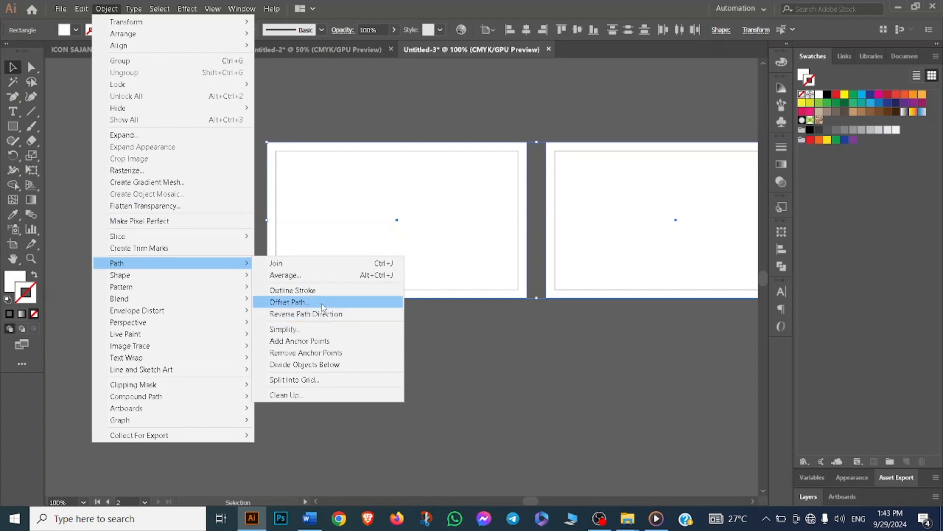
left_click(315, 302)
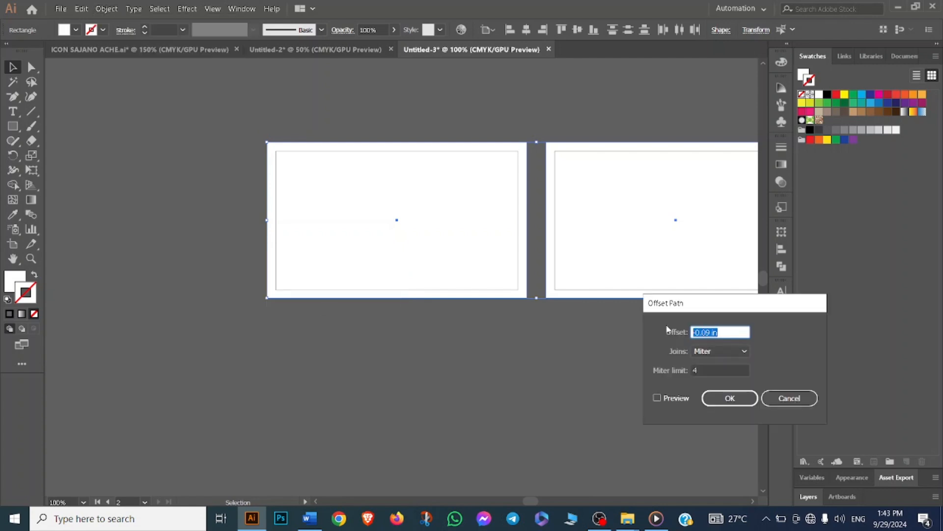
type("-0.25")
left_click(658, 399)
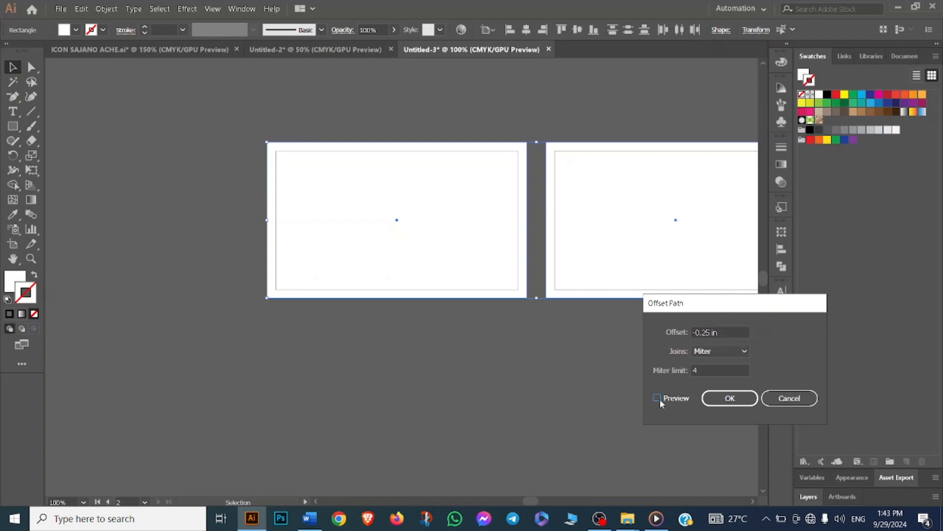
left_click(730, 398)
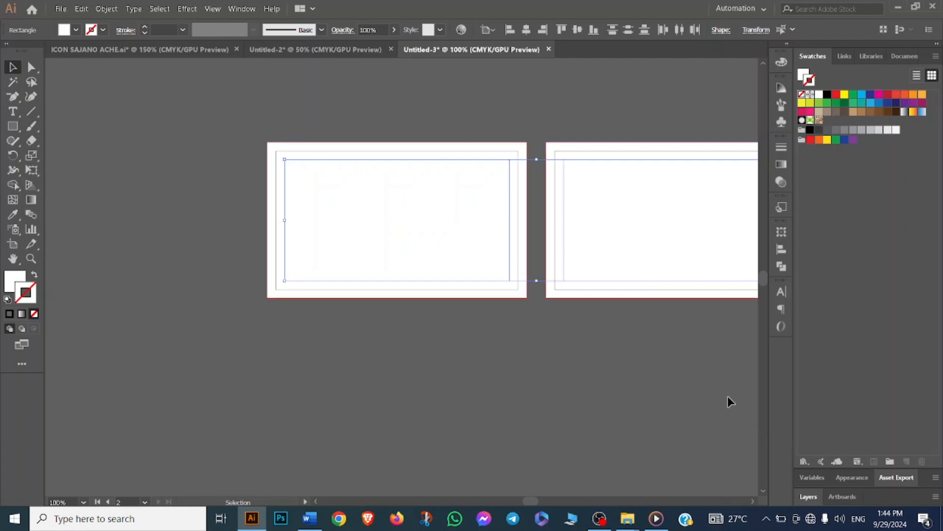
- Convert the offset paths into guides
scroll(486, 201, "up", 2)
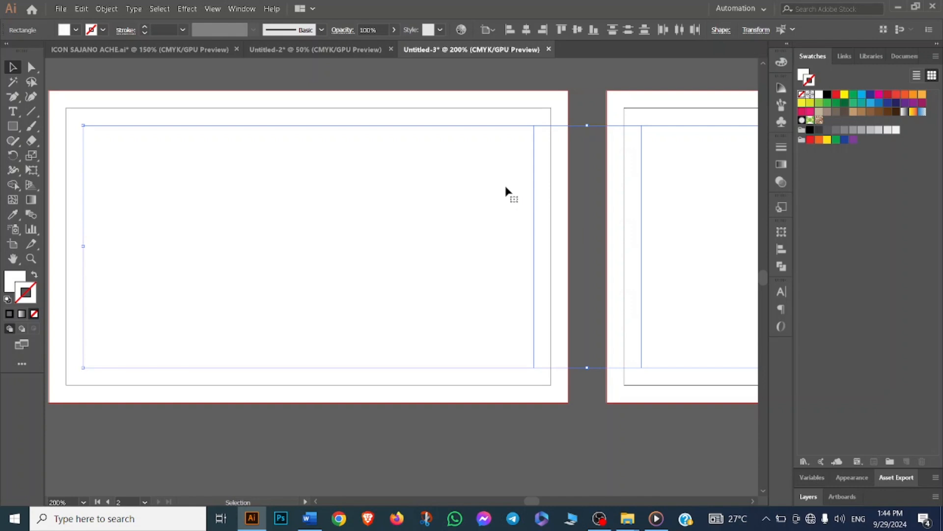
right_click(482, 126)
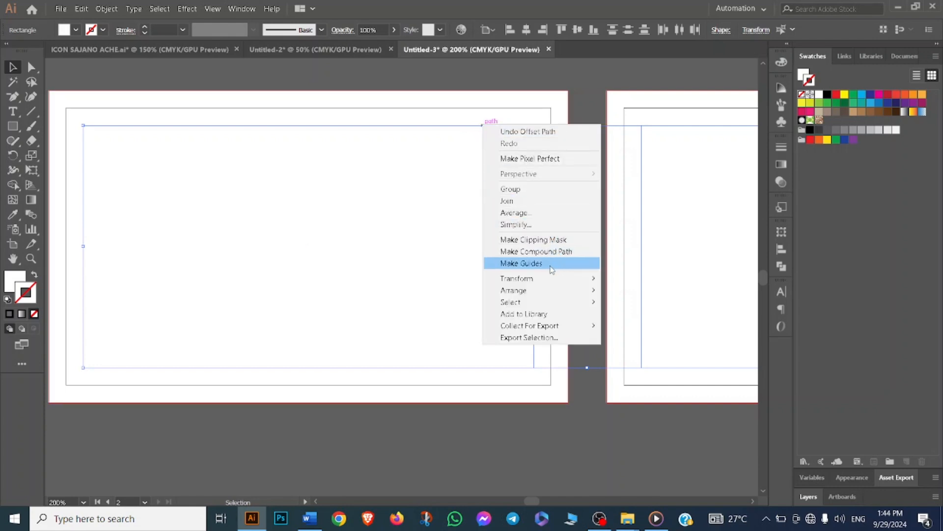
left_click(560, 266)
left_click(529, 206)
left_click_drag(558, 97, 563, 140)
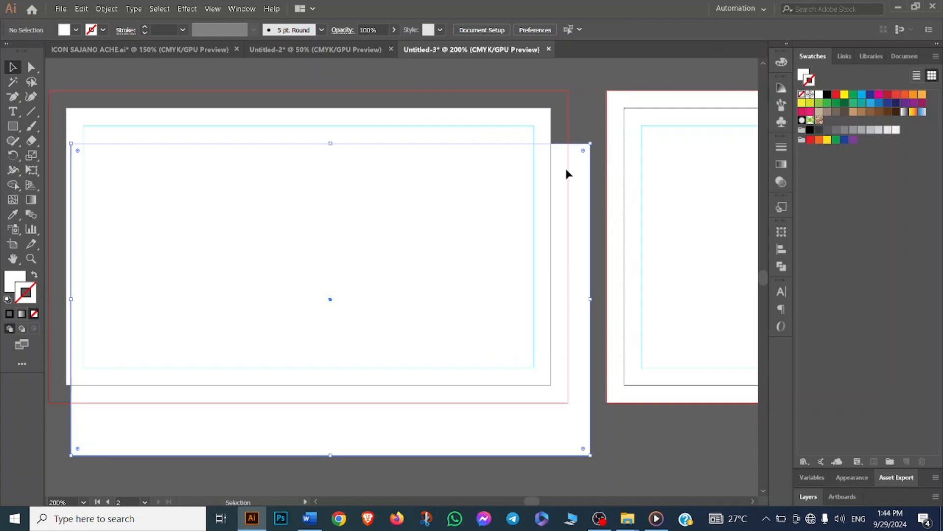
key("ctrl+z")
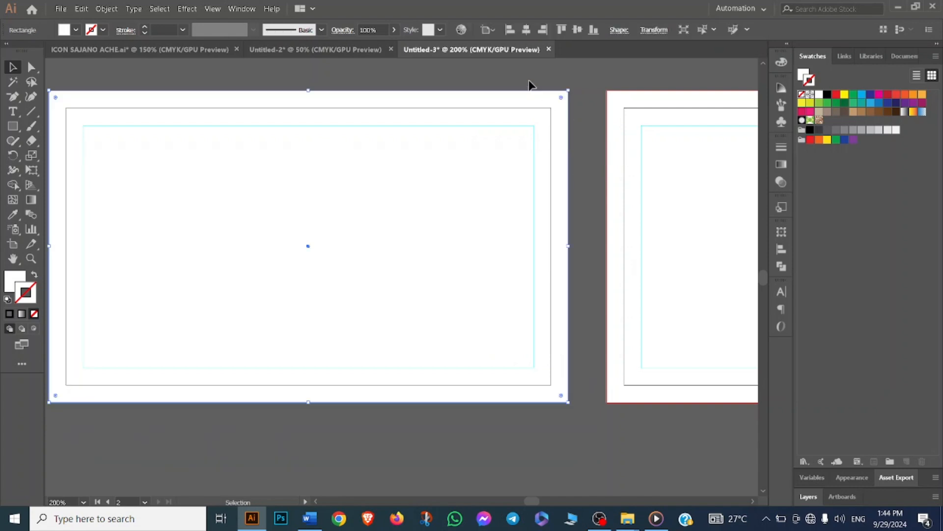
- Select both background rectangles and lock them
left_click_drag(517, 73, 644, 99)
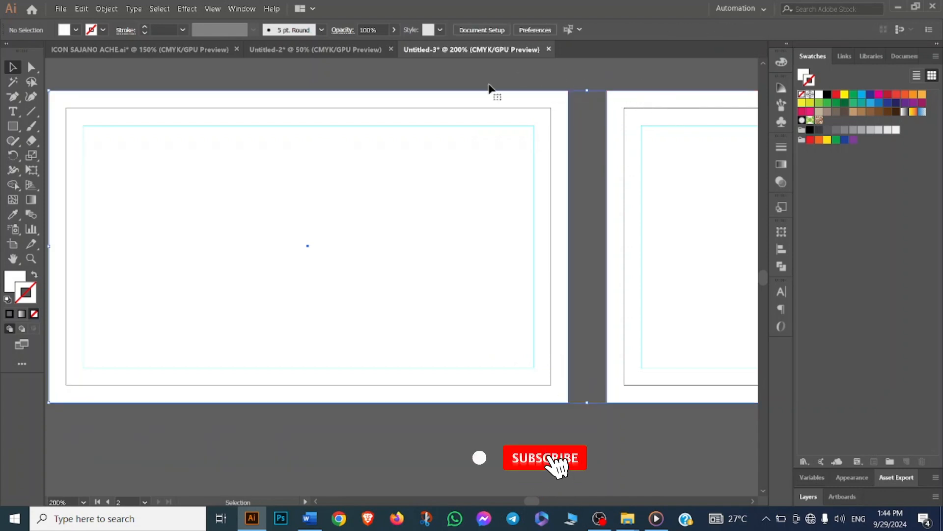
left_click(106, 8)
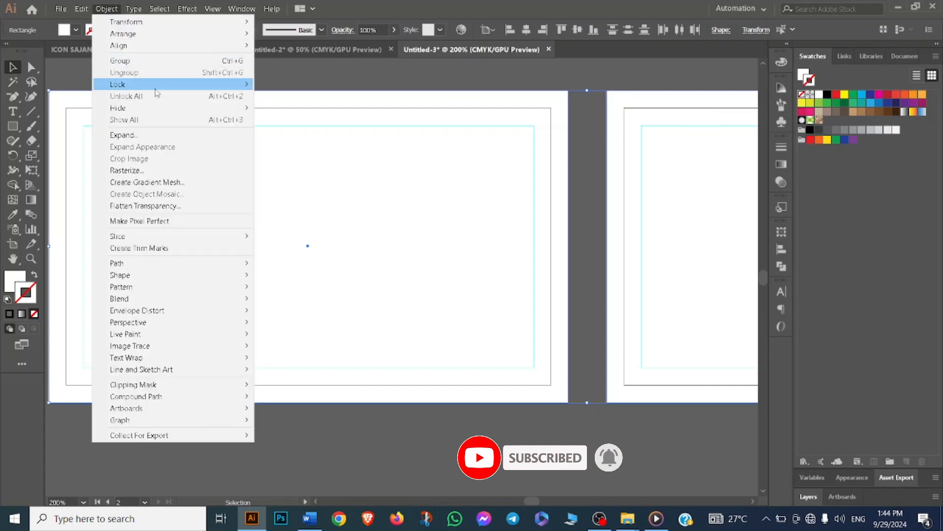
mouse_move(153, 88)
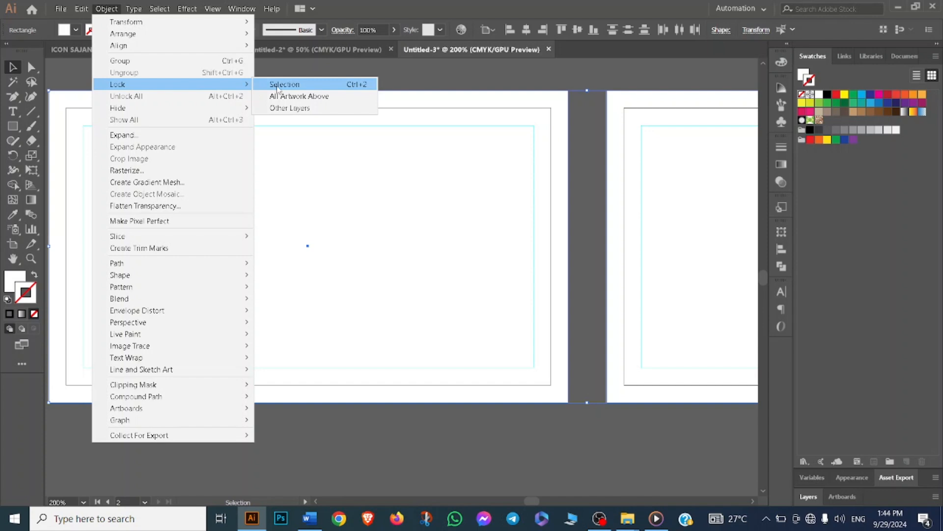
left_click(276, 86)
left_click_drag(442, 199, 649, 366)
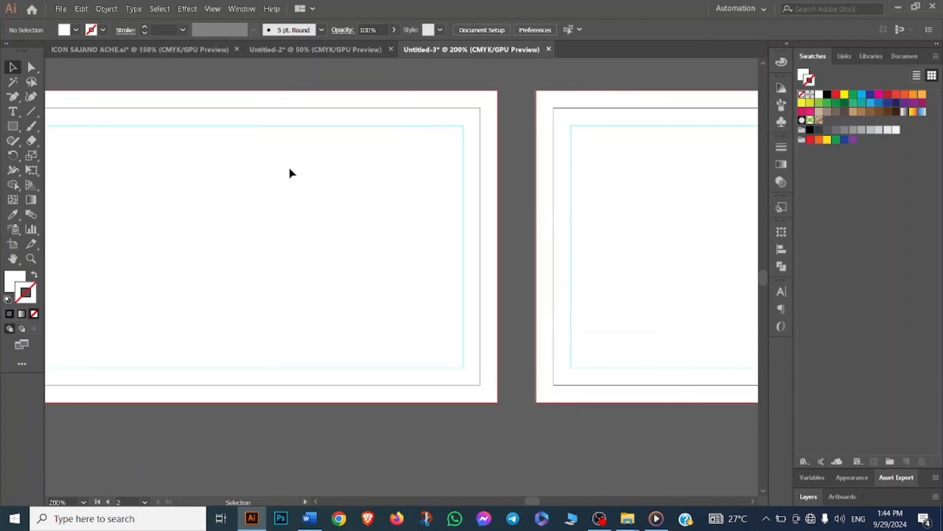
left_click_drag(289, 169, 606, 400)
left_click_drag(196, 156, 296, 219)
scroll(514, 295, "down", 2)
scroll(463, 303, "up", 1)
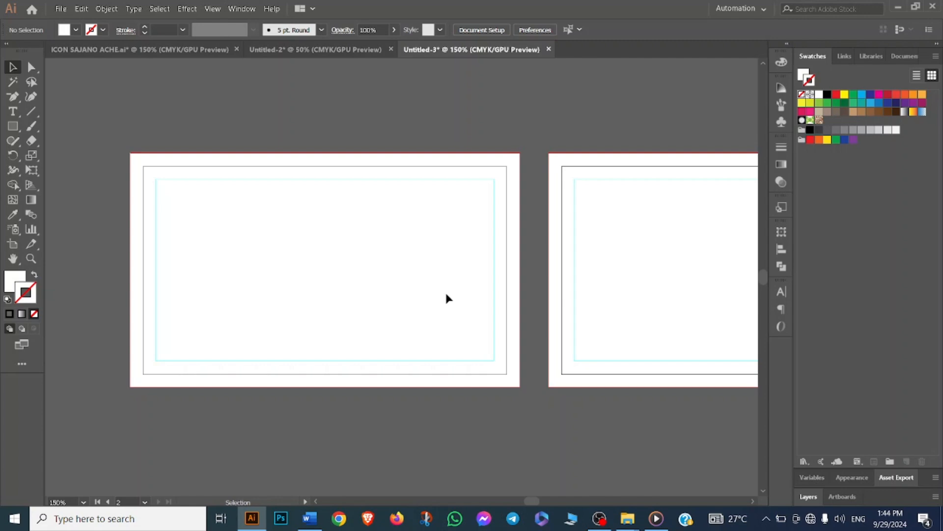
- Draw a small rectangle straddling the right edge of the first card and fill it black
left_click(24, 124)
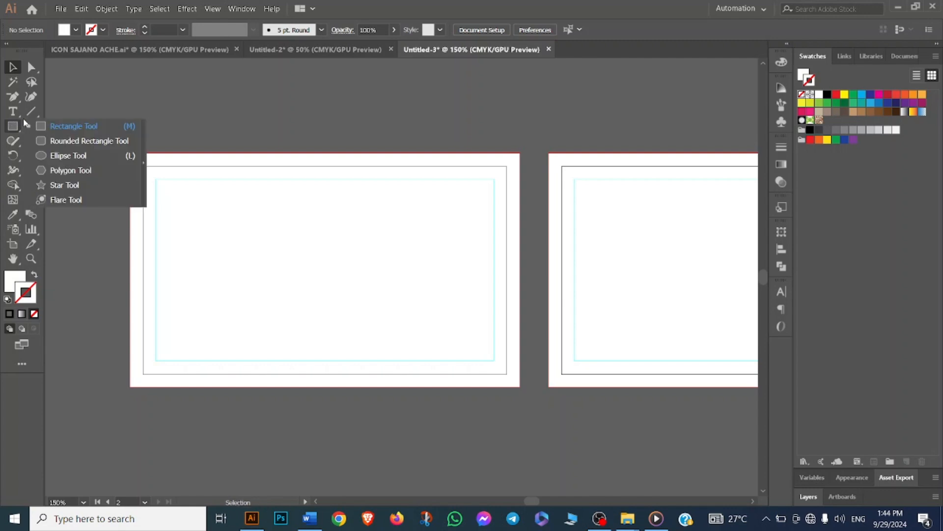
left_click(68, 126)
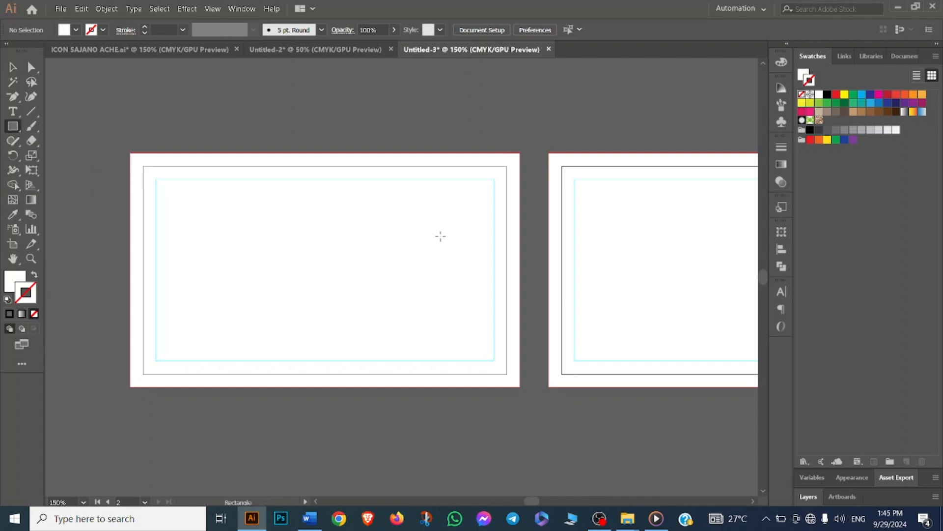
left_click_drag(443, 238, 519, 302)
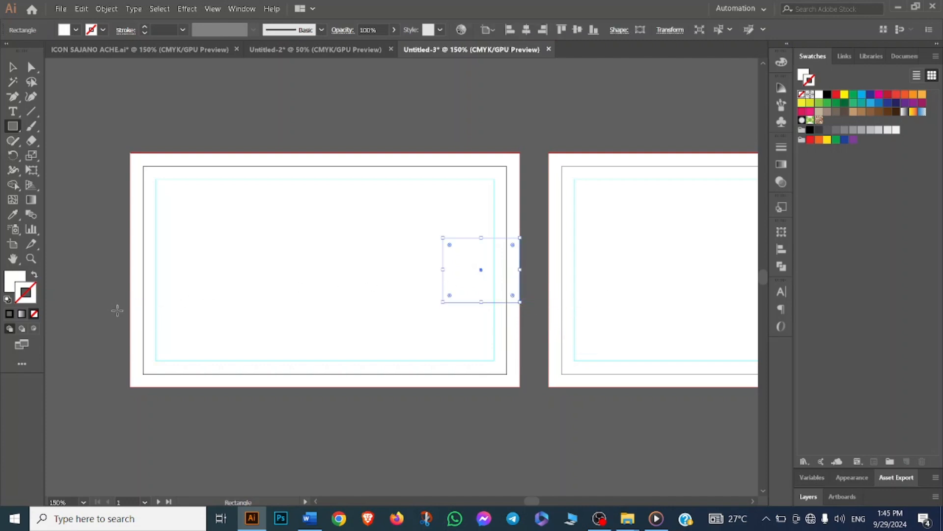
left_click(13, 281)
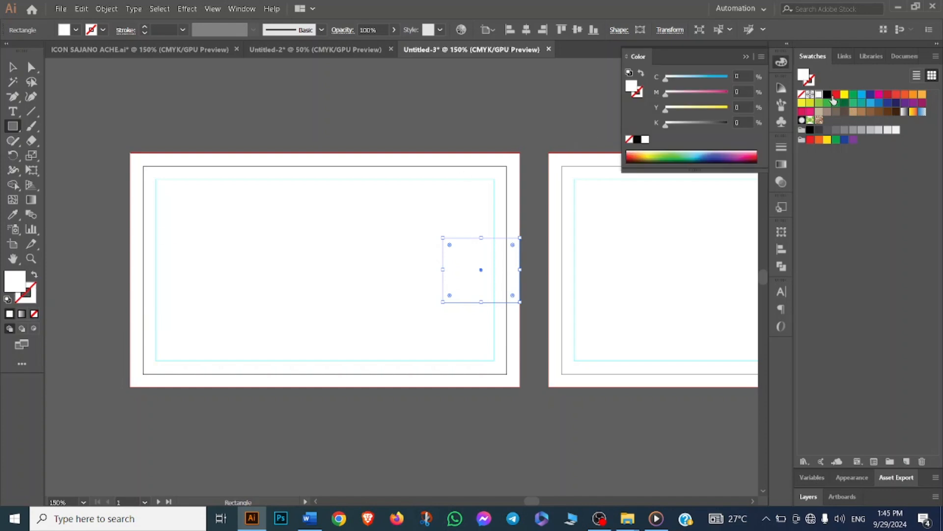
left_click(828, 95)
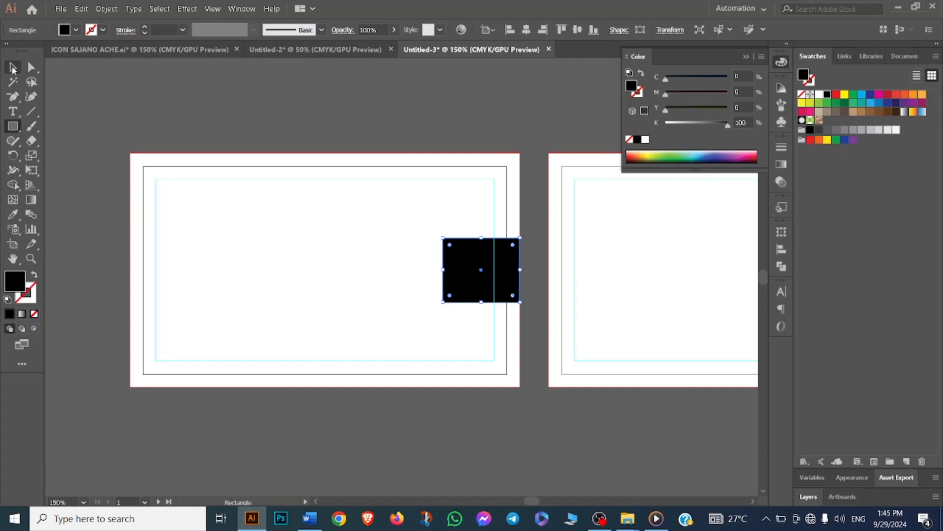
- Add an anchor point at the middle of the black rectangle's left edge and pull it outward into a point
left_click_drag(14, 97, 50, 110)
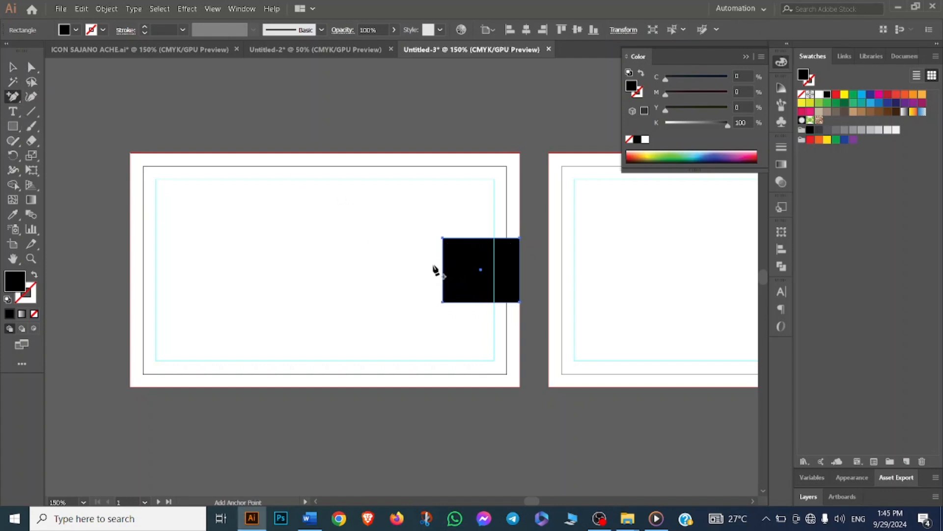
scroll(445, 272, "up", 2)
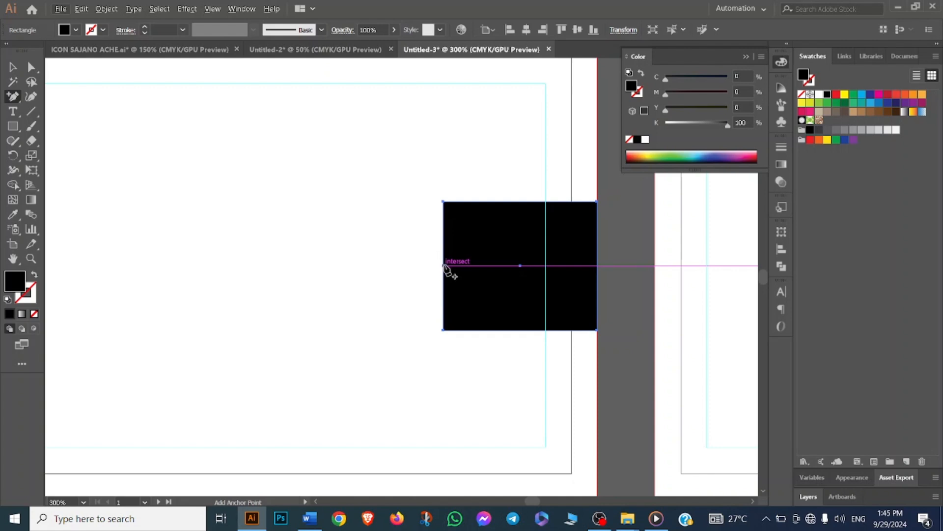
left_click(444, 265)
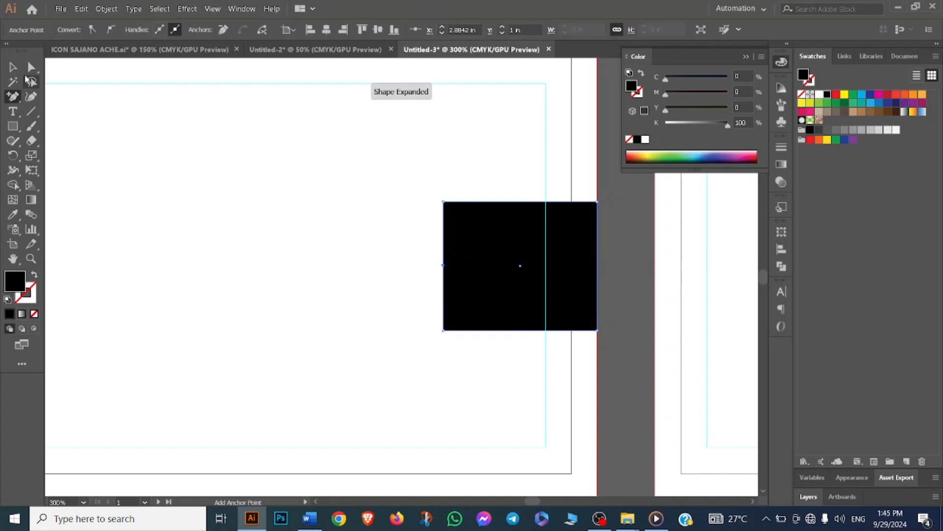
left_click_drag(31, 67, 74, 66)
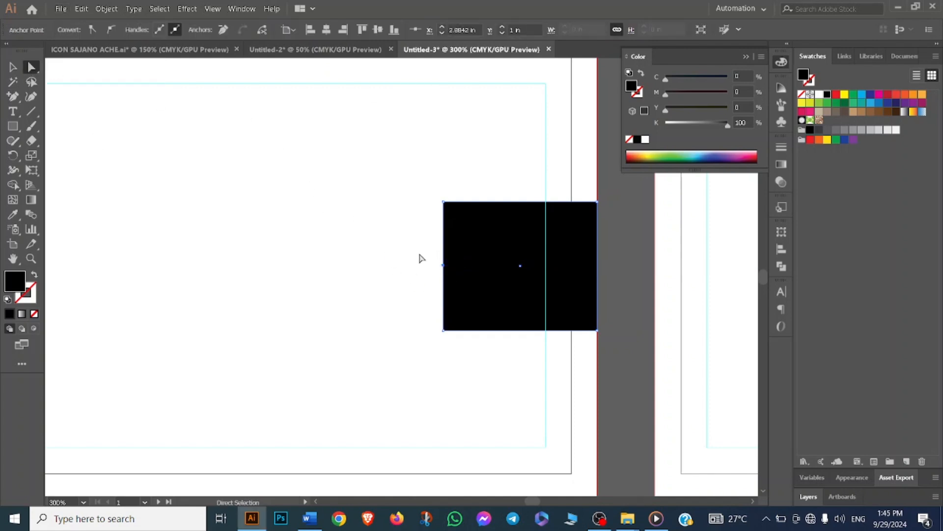
left_click_drag(422, 253, 454, 280)
scroll(444, 269, "up", 1, "alt")
left_click_drag(445, 270, 418, 270)
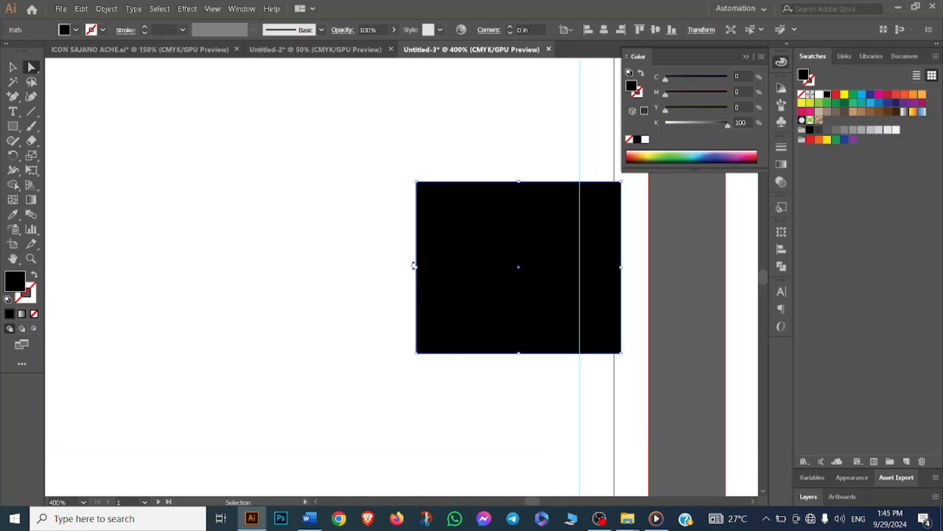
key("ctrl+z")
left_click(443, 269)
left_click_drag(443, 270, 411, 273)
scroll(411, 274, "down", 2)
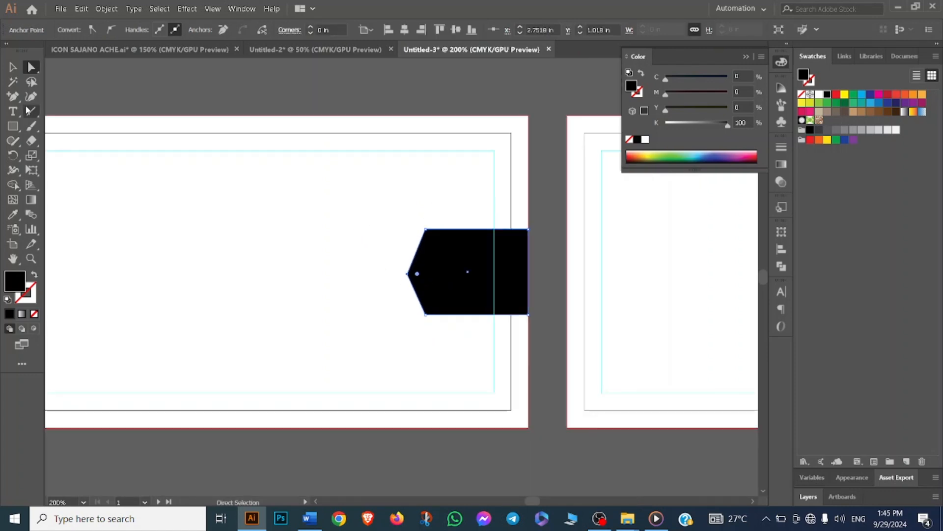
- Apply Offset Path to the pointed black shape with an offset of -0.1 in
left_click(359, 161)
left_click_drag(371, 187, 537, 338)
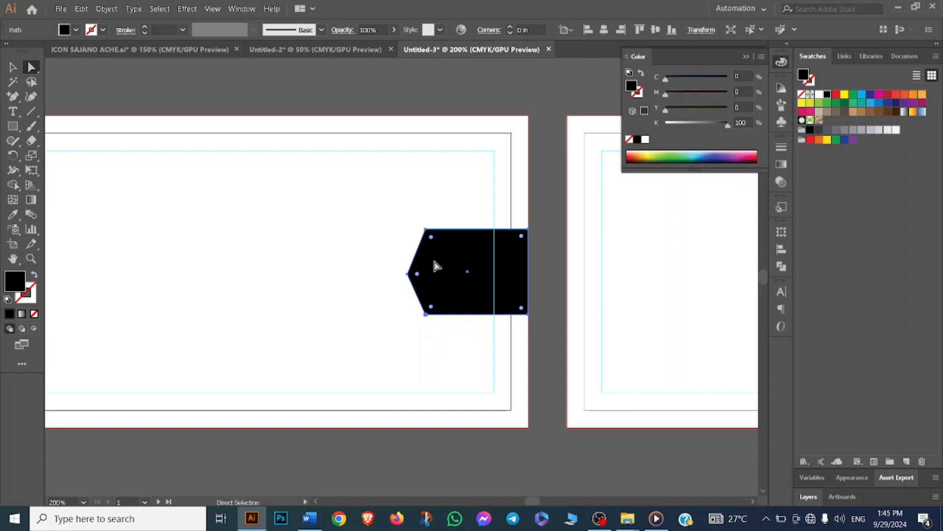
left_click(107, 8)
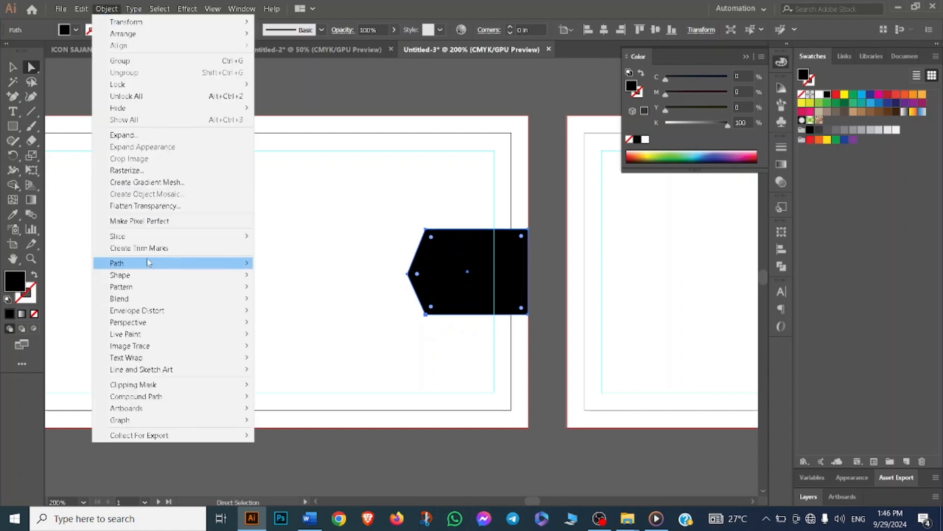
mouse_move(148, 262)
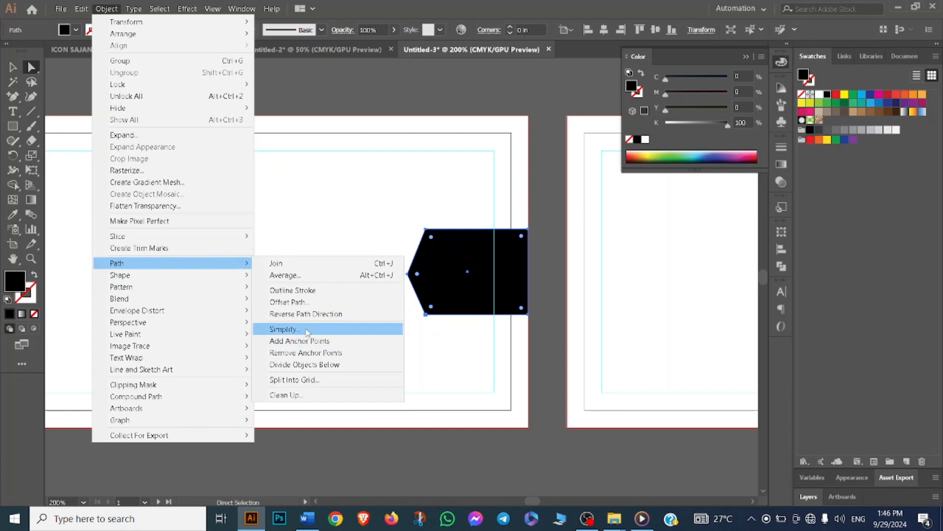
left_click(310, 303)
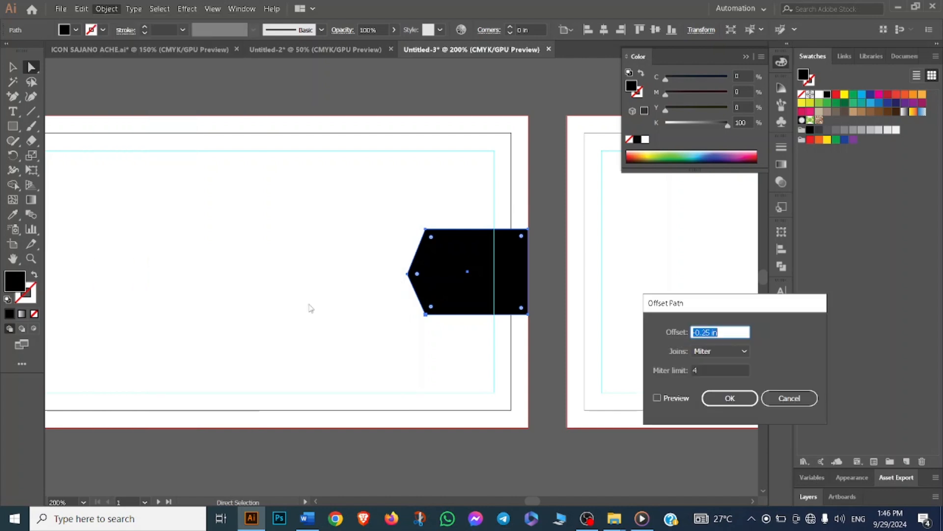
left_click(712, 333)
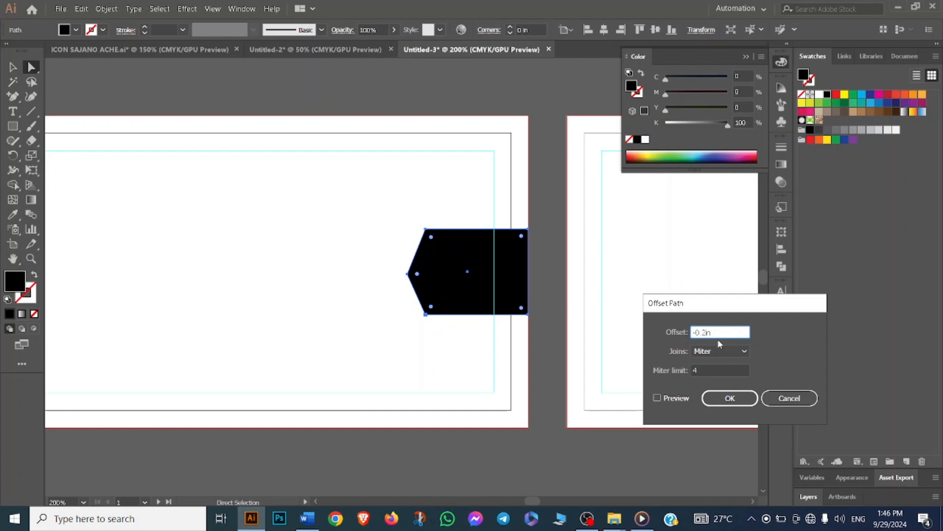
type("1")
left_click(658, 398)
left_click(657, 398)
left_click(657, 399)
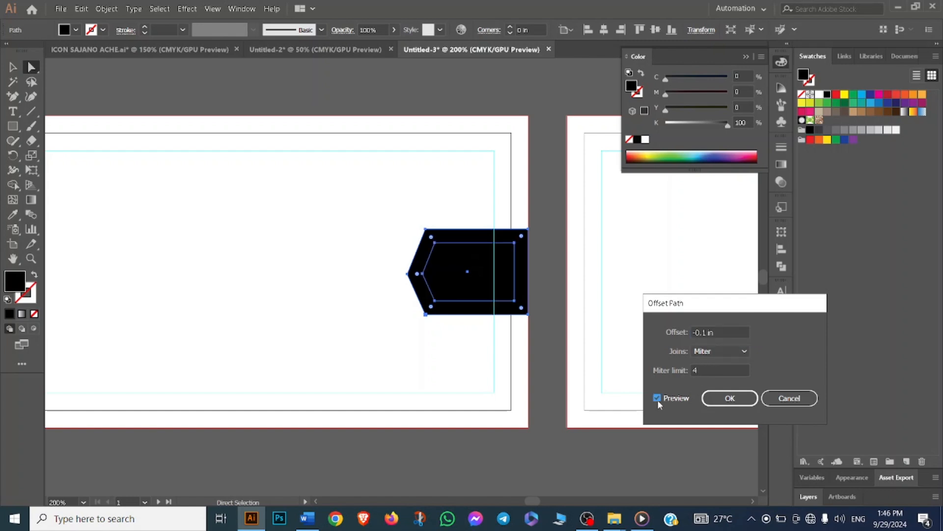
left_click(721, 393)
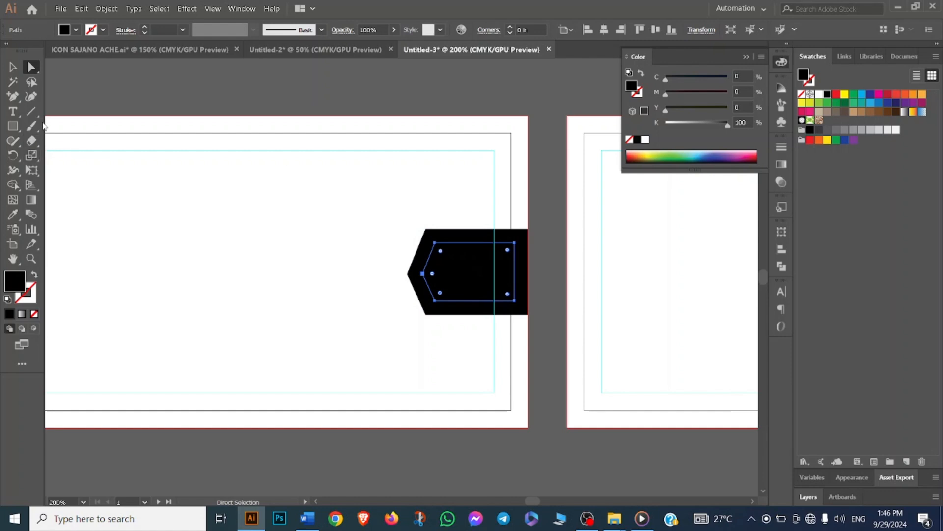
- Stretch the inner offset shape's right side to the card edge and fill it with the 10% black gray swatch
left_click(12, 69)
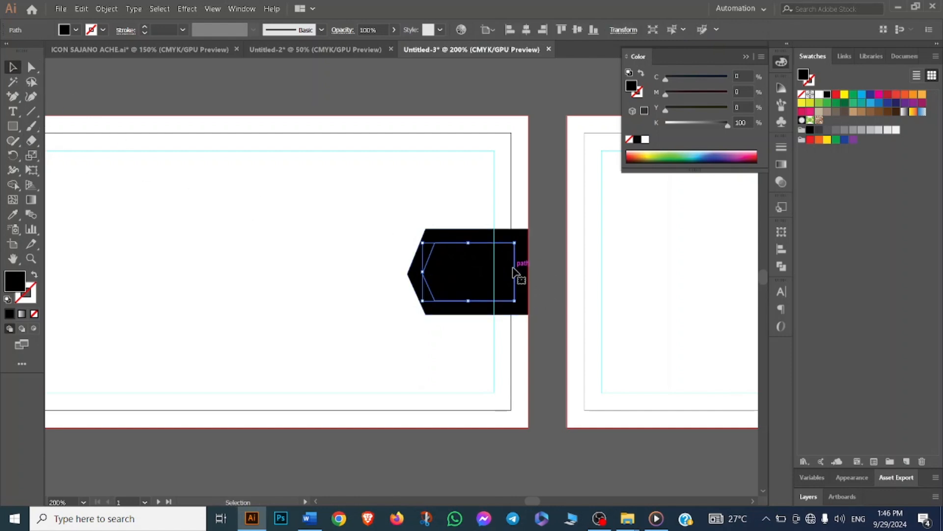
left_click_drag(515, 272, 530, 273)
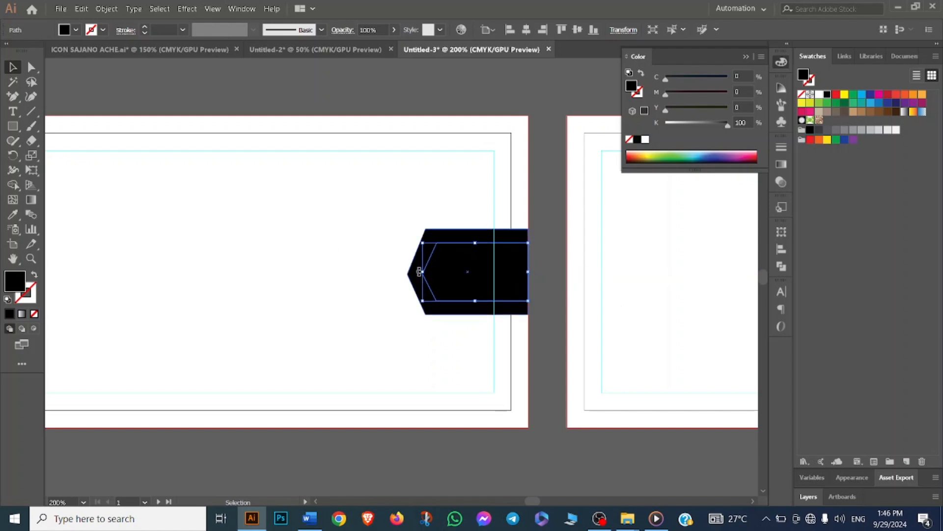
left_click_drag(421, 273, 422, 274)
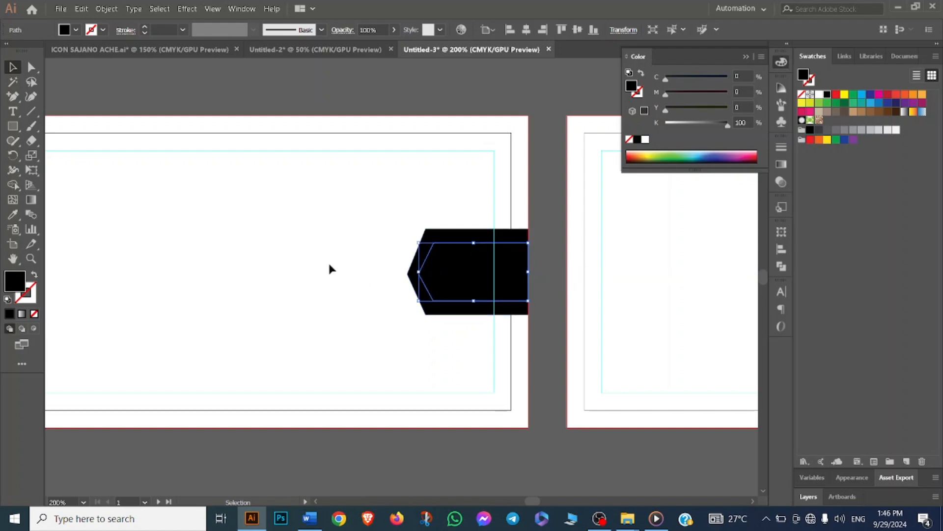
left_click(328, 261)
left_click(446, 270)
left_click(888, 130)
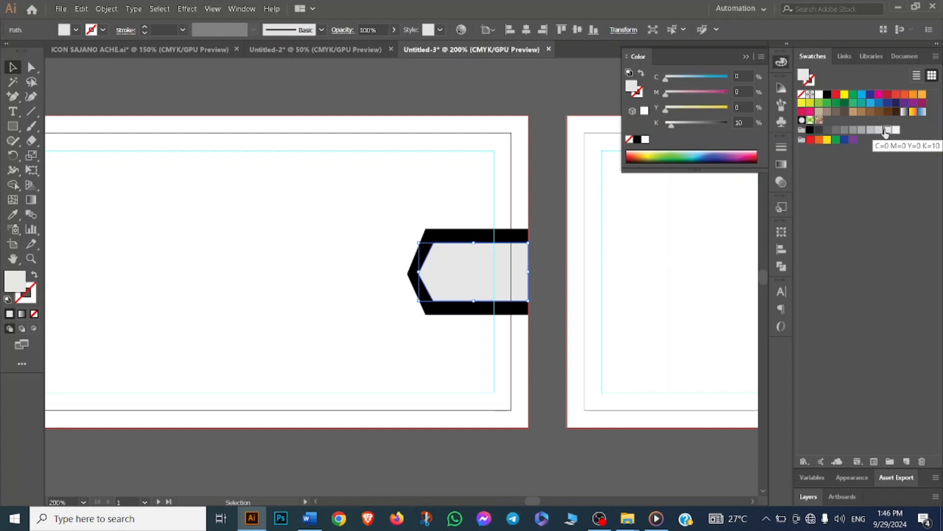
left_click(368, 178)
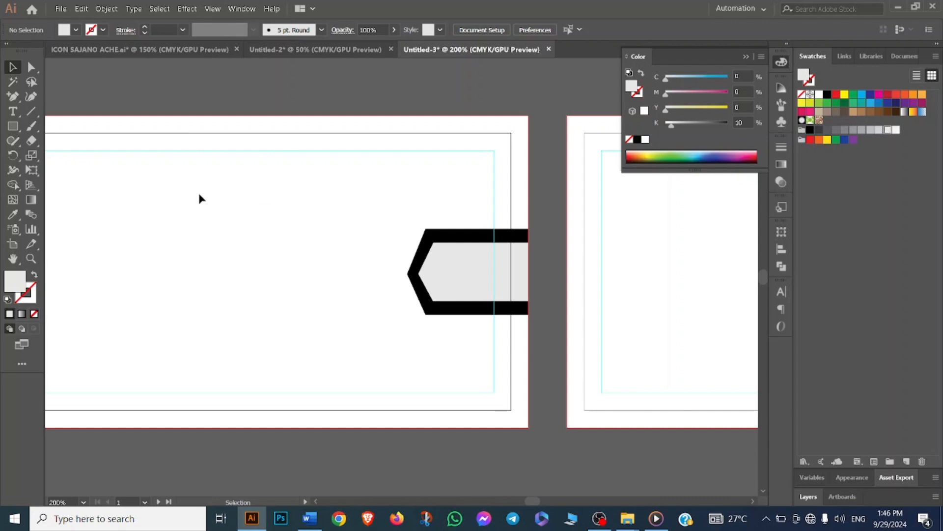
- Draw a slanted four-sided shape with the Pen tool over the card's right edge and fill it black
left_click(13, 100)
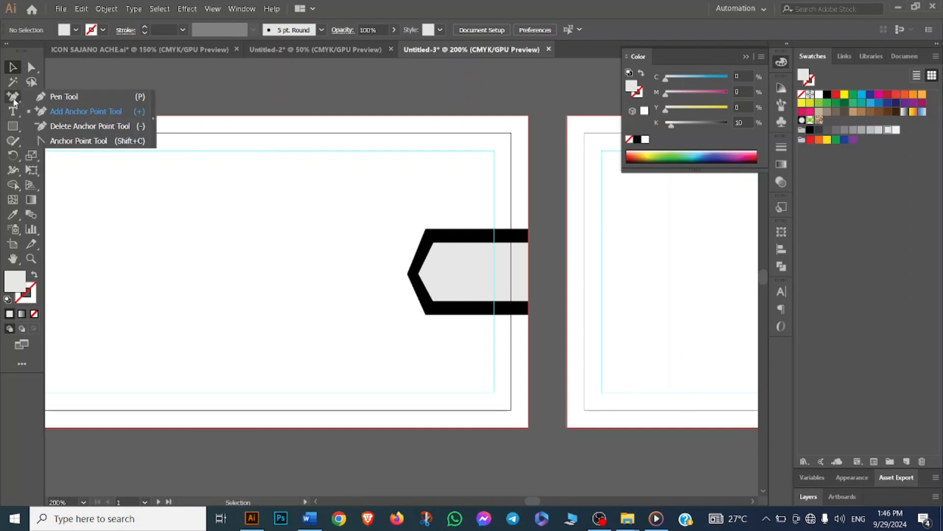
left_click(64, 96)
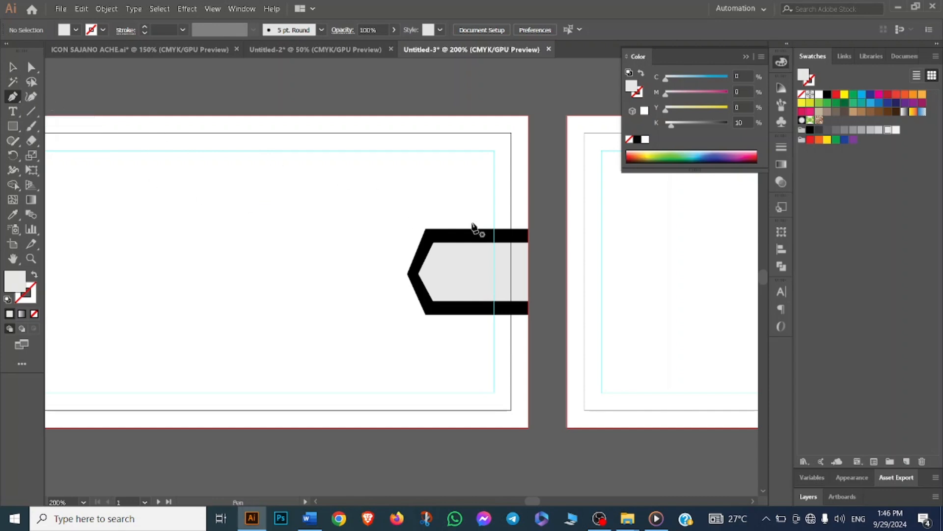
left_click(529, 200)
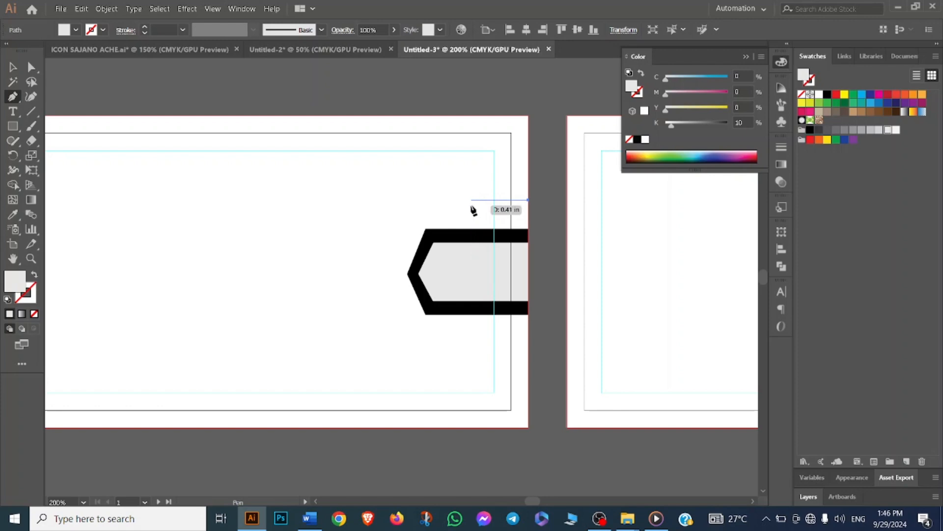
left_click(471, 200)
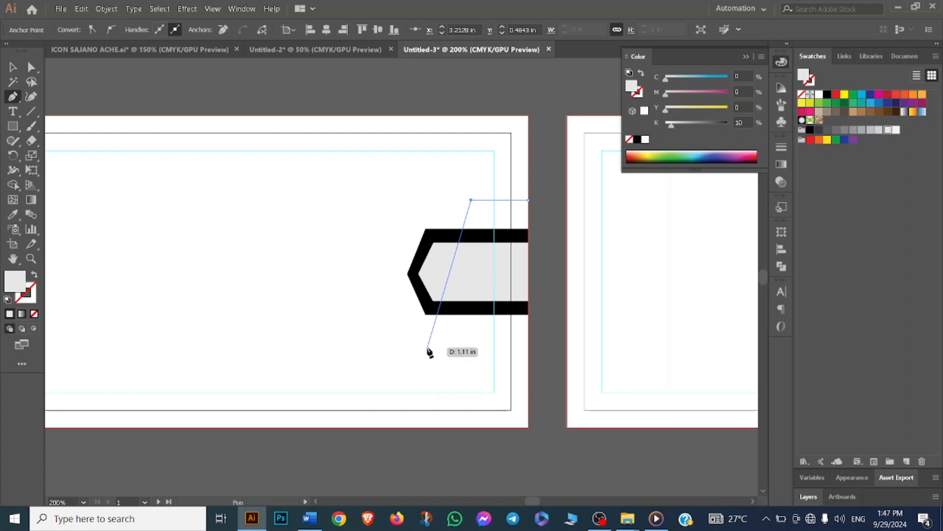
left_click(428, 346)
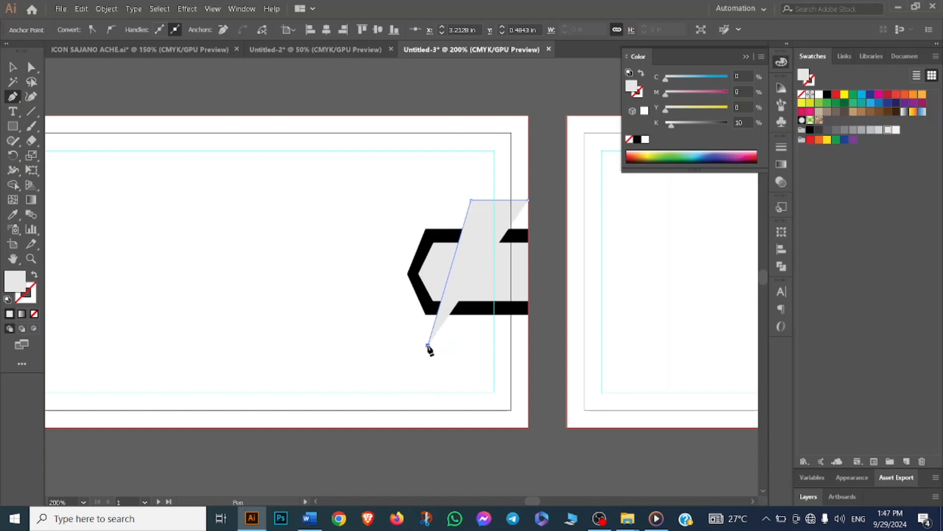
left_click(528, 345)
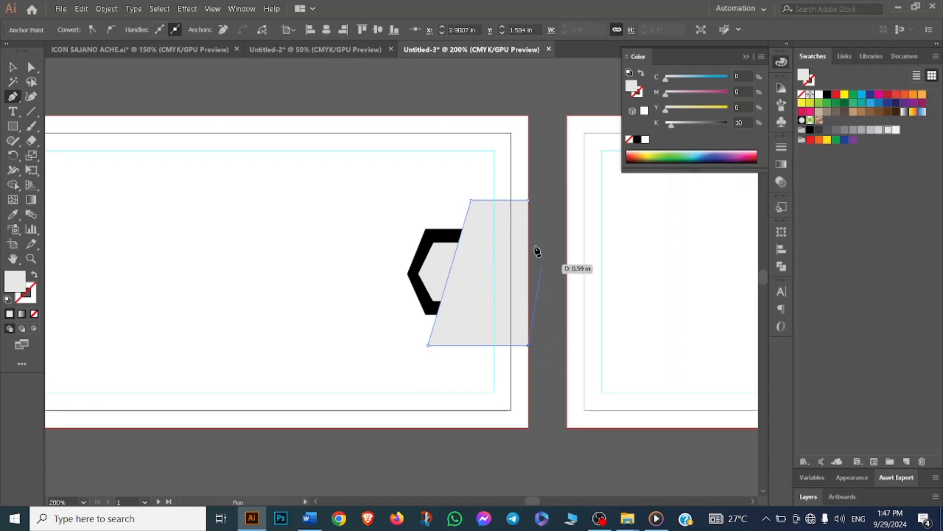
left_click(529, 200)
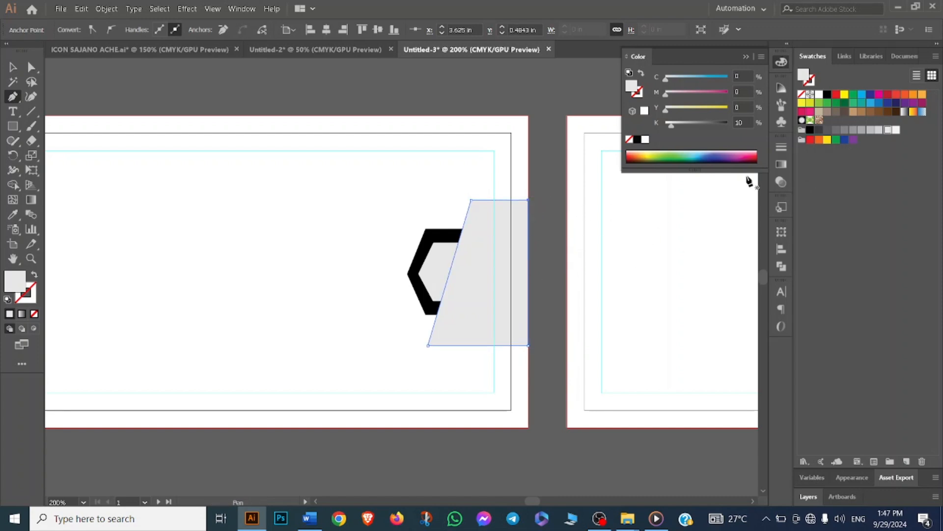
left_click(828, 95)
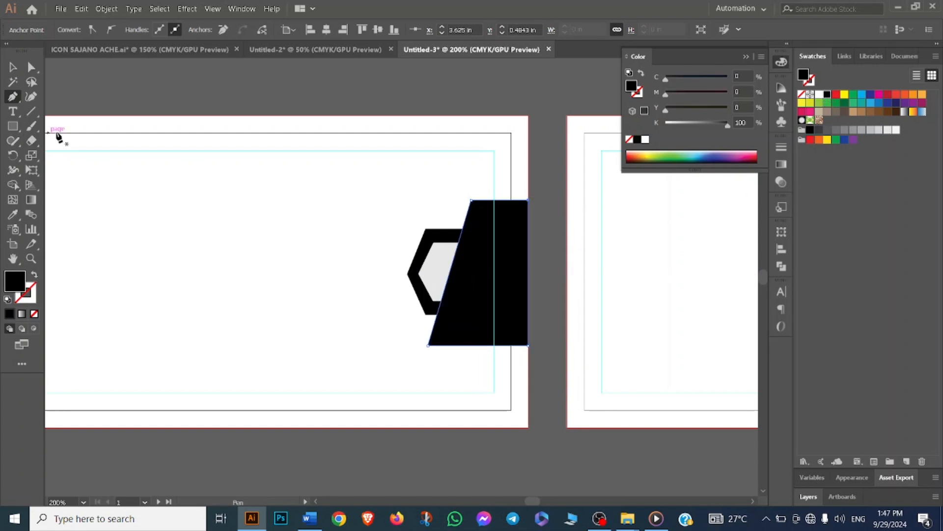
- Bring the gray inner shape to the front
left_click(13, 68)
left_click(445, 255)
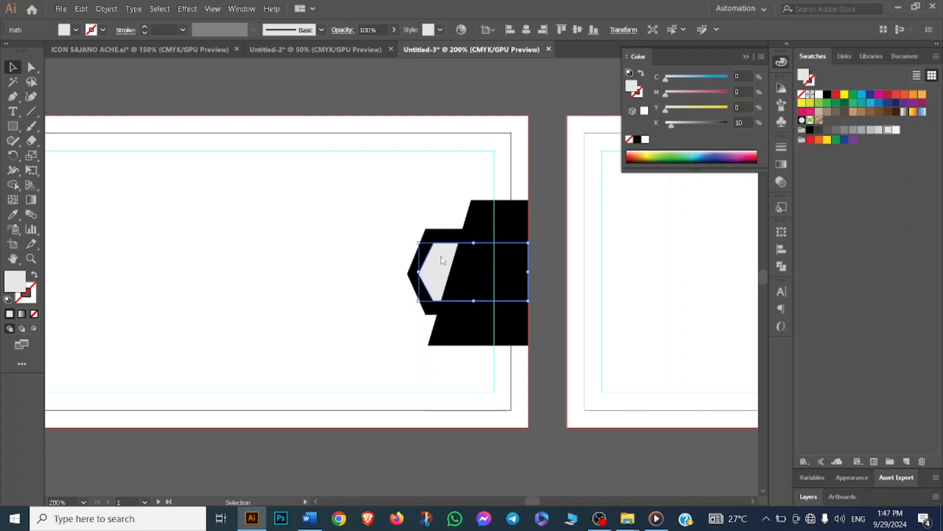
right_click(441, 259)
mouse_move(509, 438)
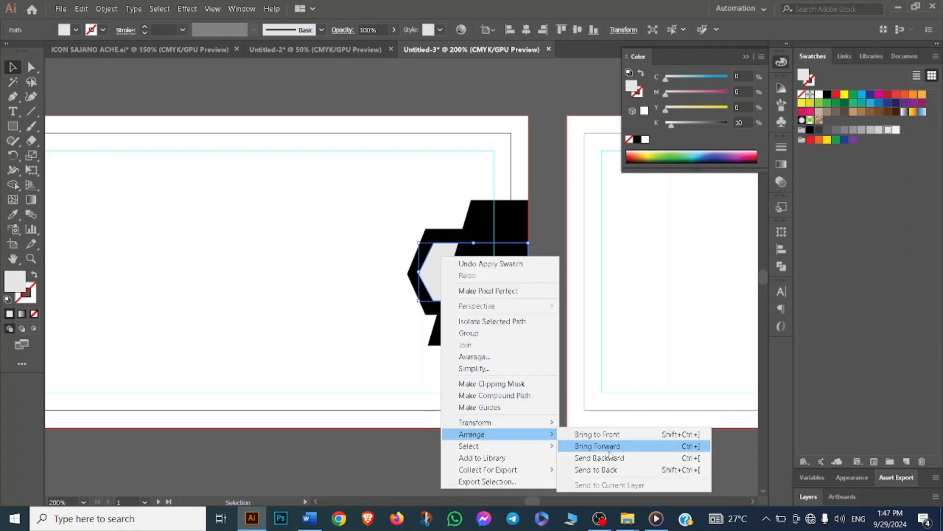
left_click(618, 434)
left_click(376, 254)
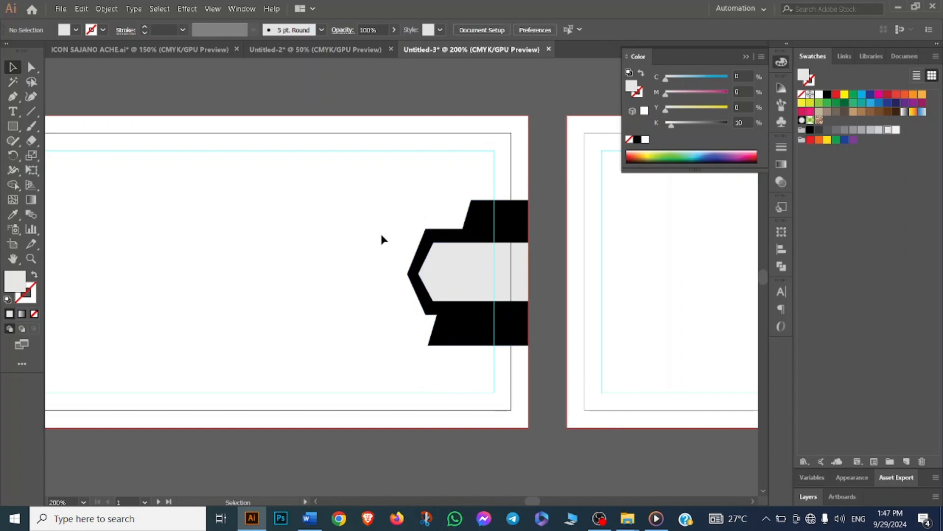
left_click(12, 97)
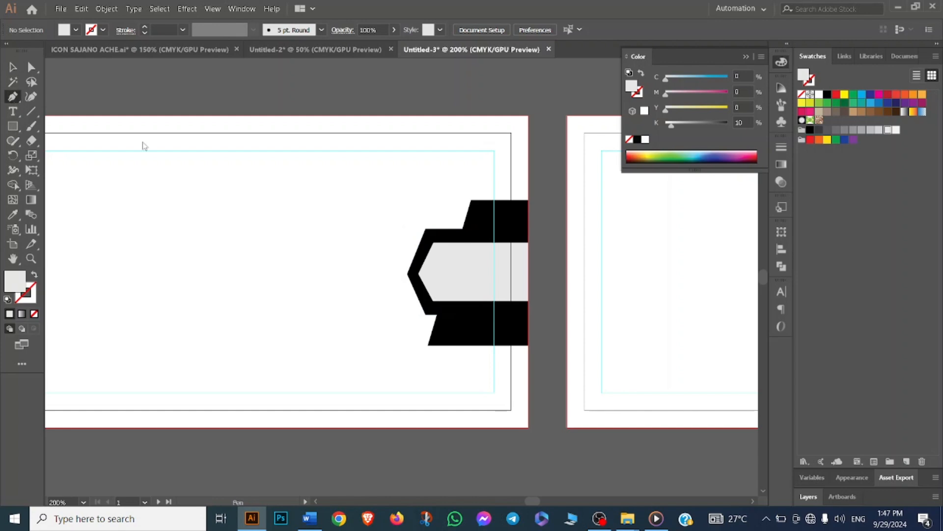
left_click(528, 220)
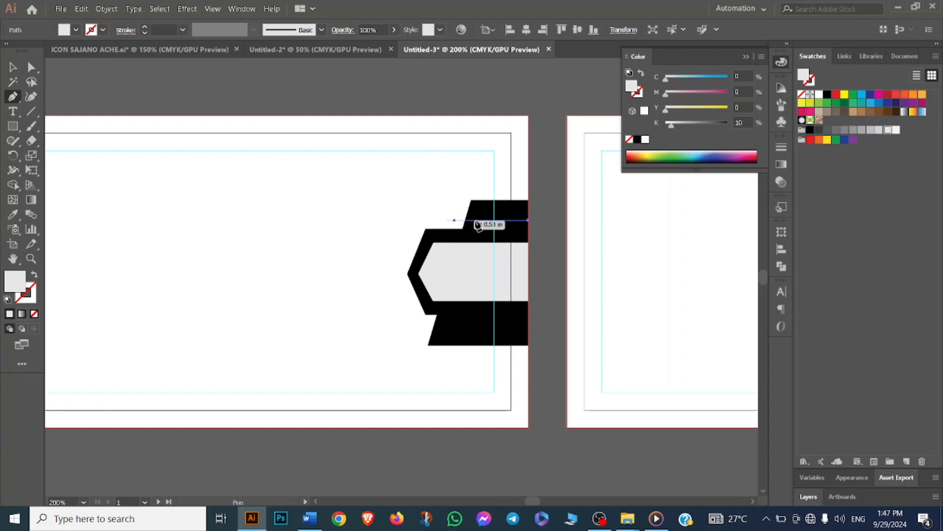
key("ctrl+z")
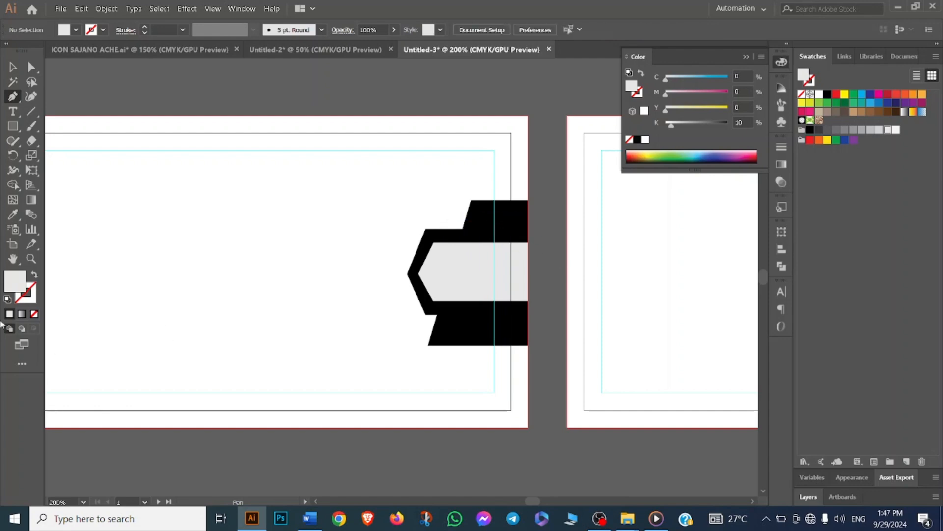
- Extend the pointed black and gray shapes farther to the left
left_click(13, 68)
left_click_drag(391, 211, 383, 273)
left_click(343, 293)
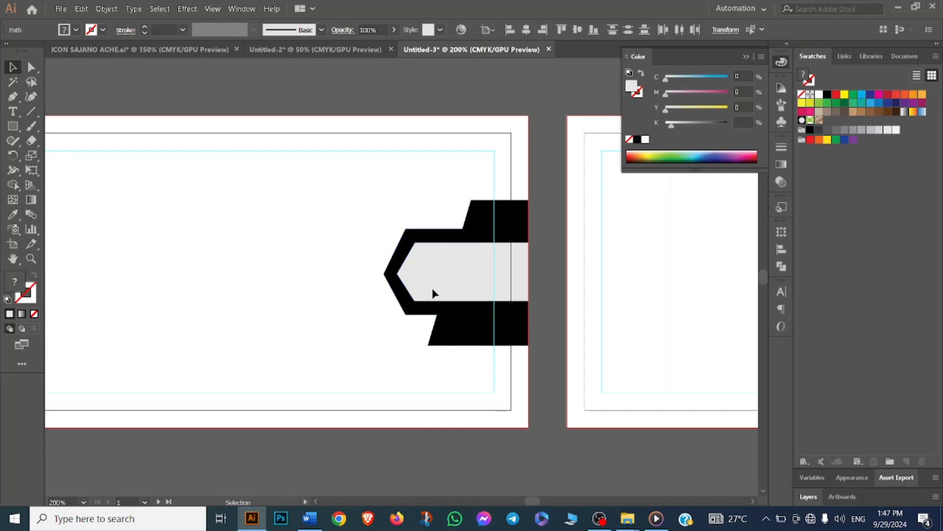
left_click(280, 246)
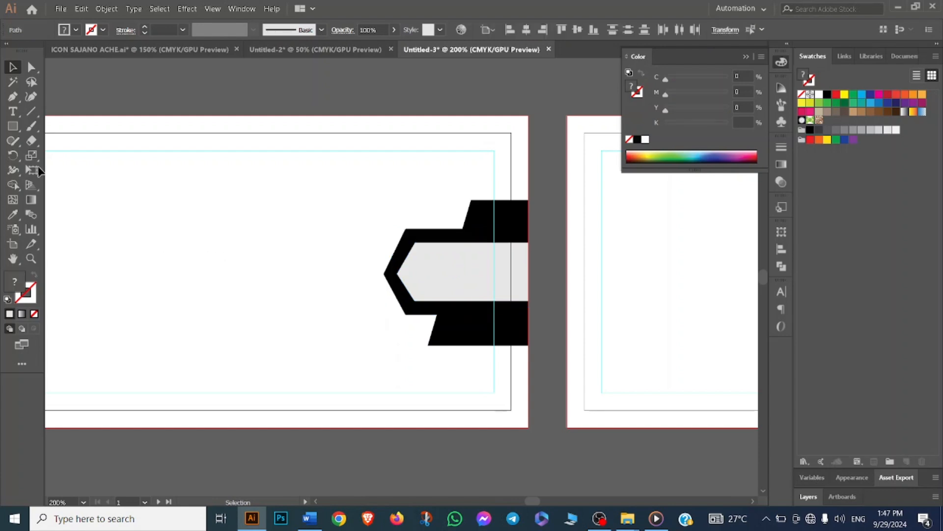
- Draw a slanted four-sided shape with the Pen tool over the gray shape at the card's right edge and fill it cyan
left_click(14, 97)
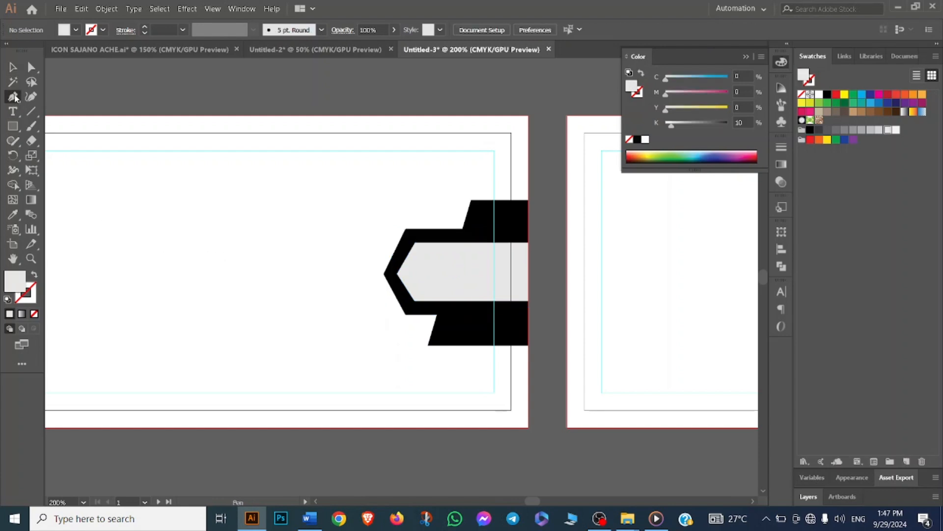
left_click(527, 219)
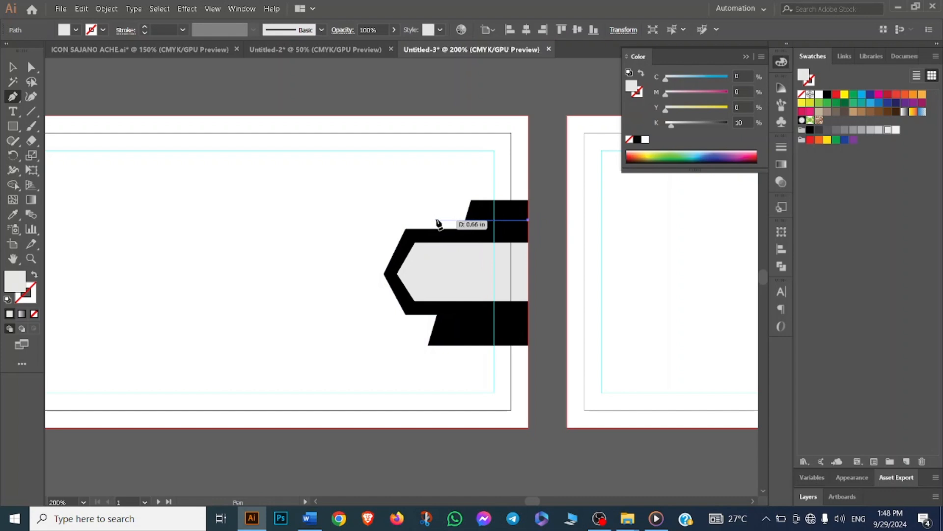
left_click(438, 220)
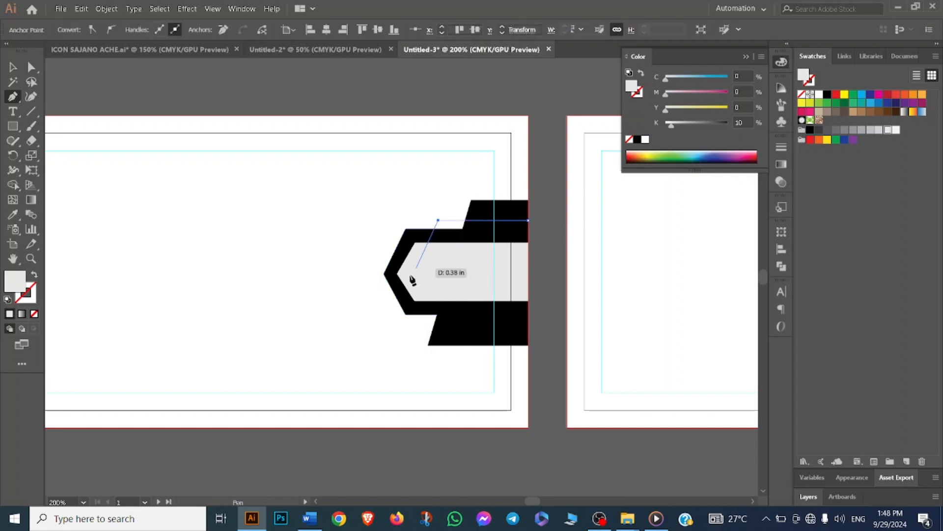
left_click(390, 308)
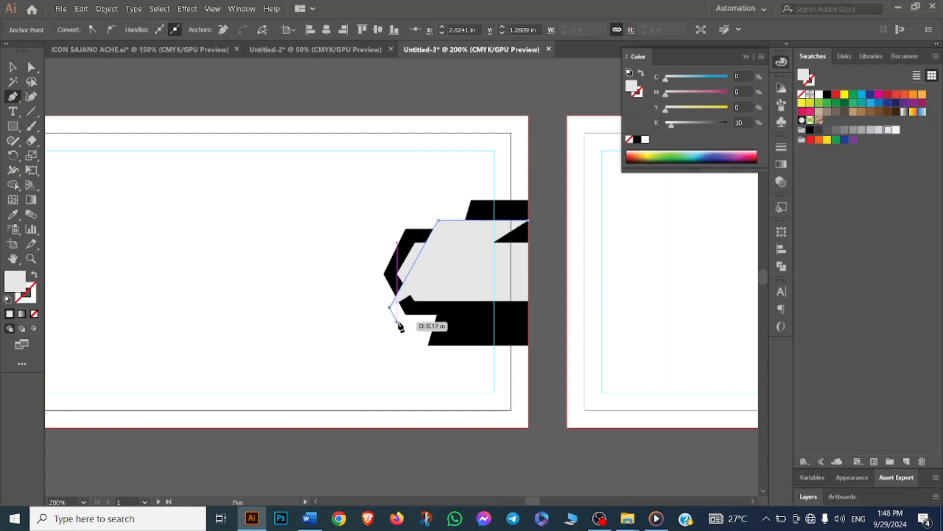
left_click(397, 321)
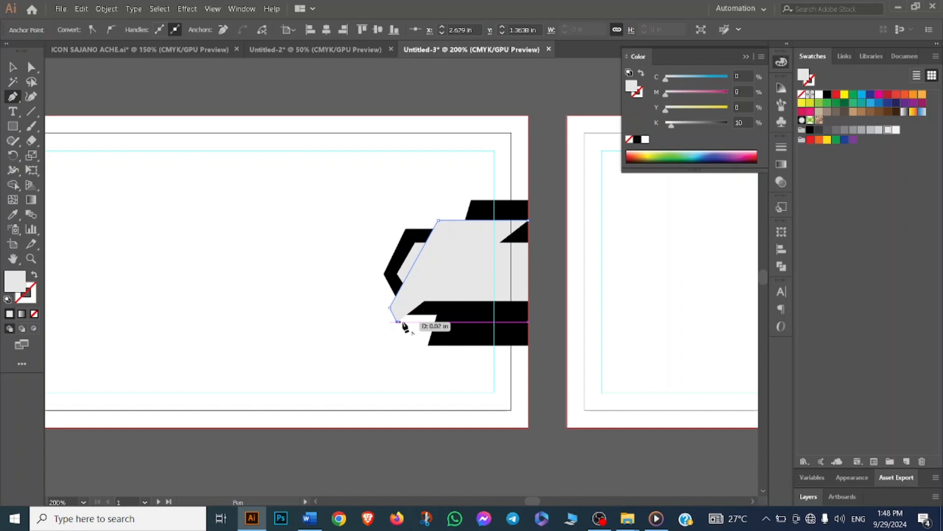
left_click(528, 322)
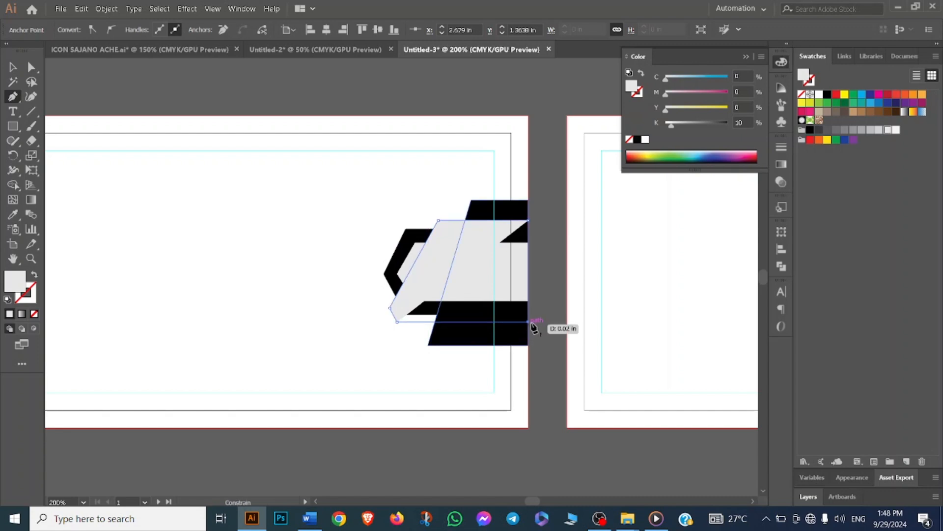
left_click(528, 220)
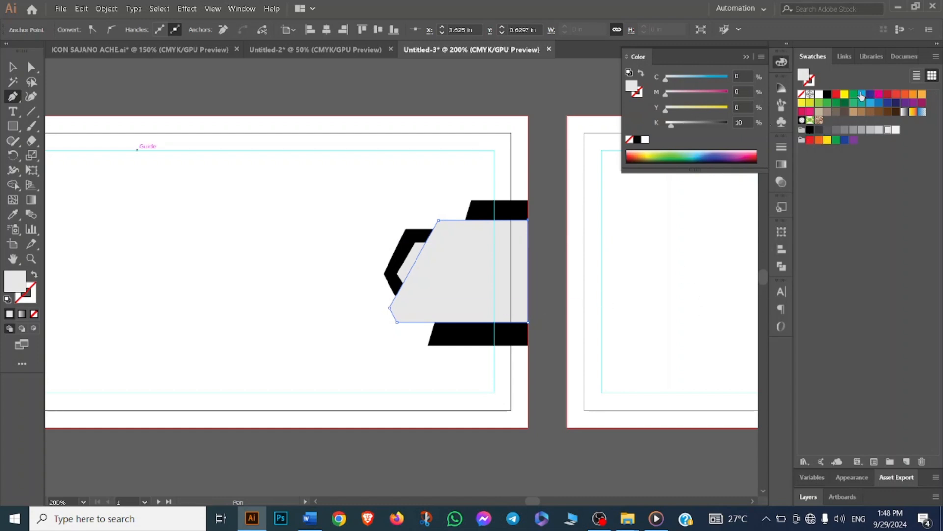
left_click(861, 94)
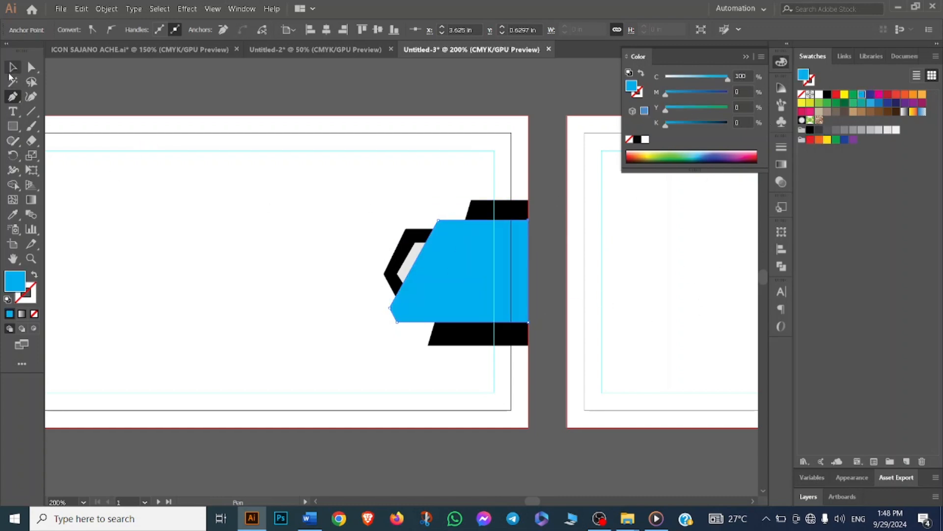
- Send the cyan shape backward so it sits behind the gray inner shape
left_click(11, 69)
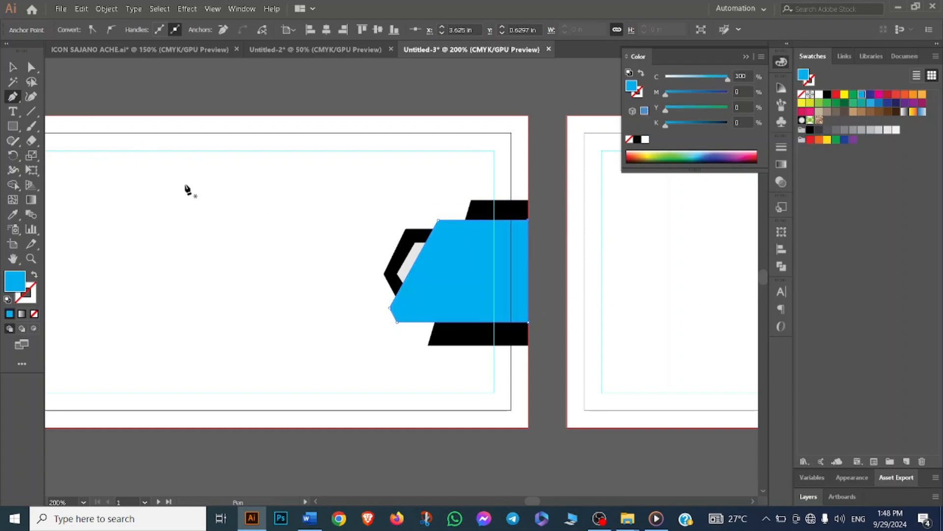
left_click(101, 141)
left_click(442, 273)
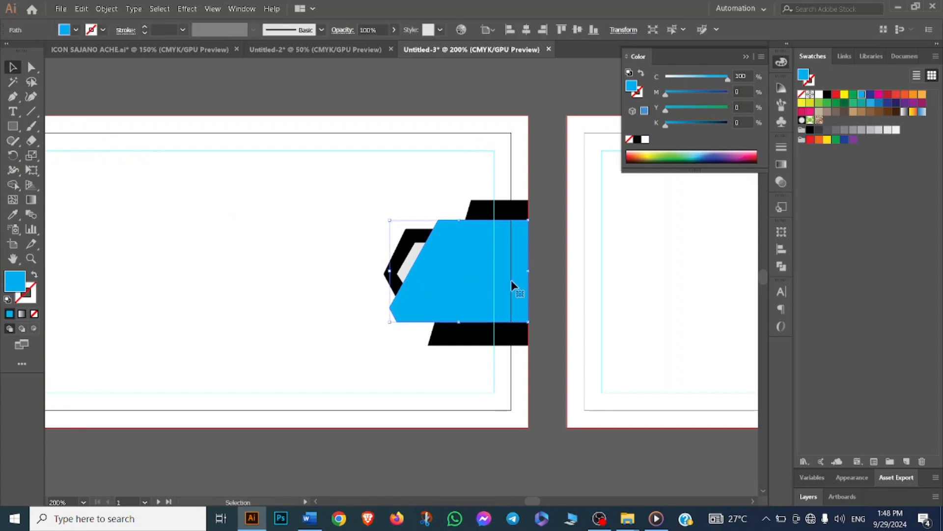
right_click(458, 269)
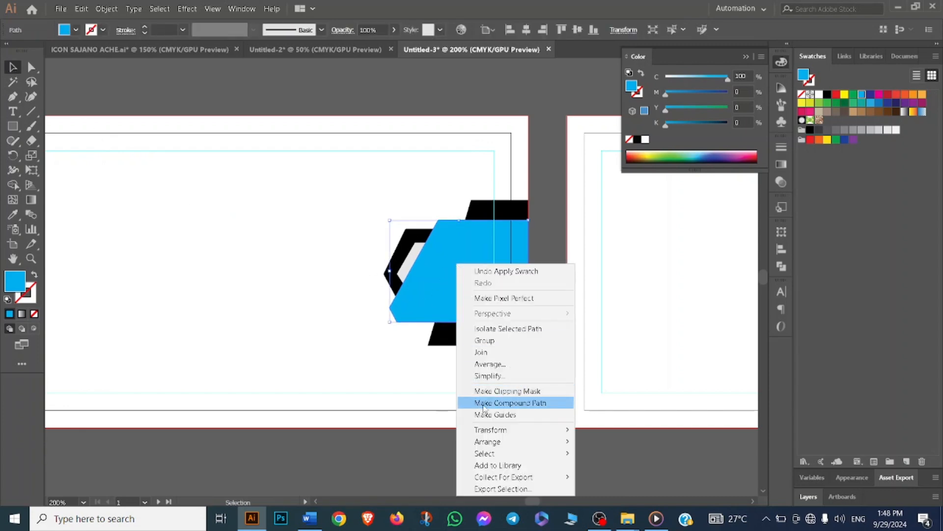
mouse_move(494, 444)
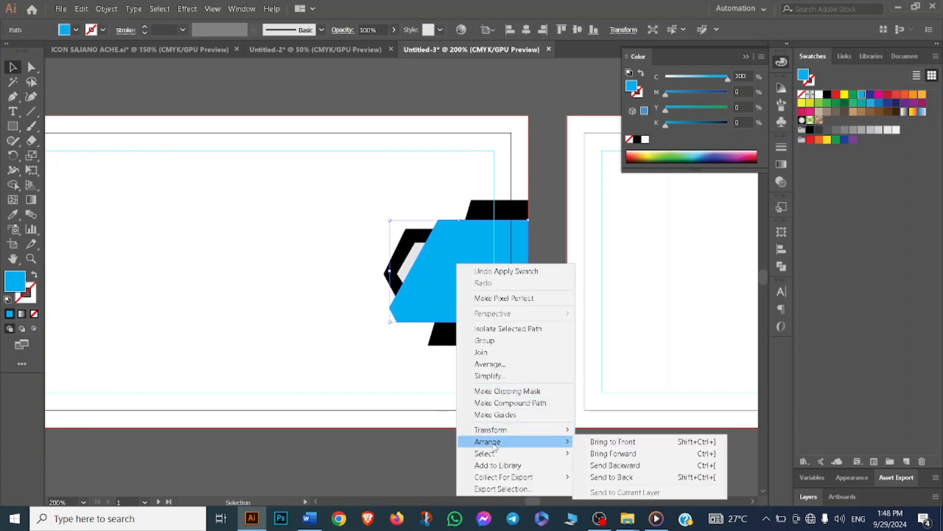
left_click(623, 477)
left_click(369, 353)
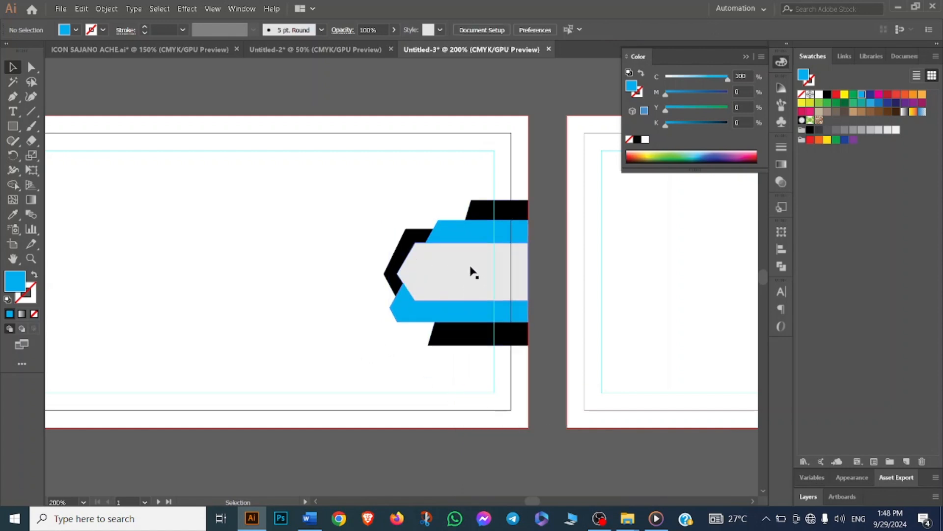
- Enlarge the gray inner shape upward and leftward and bring its right side back to the card edge
scroll(452, 289, "up", 1)
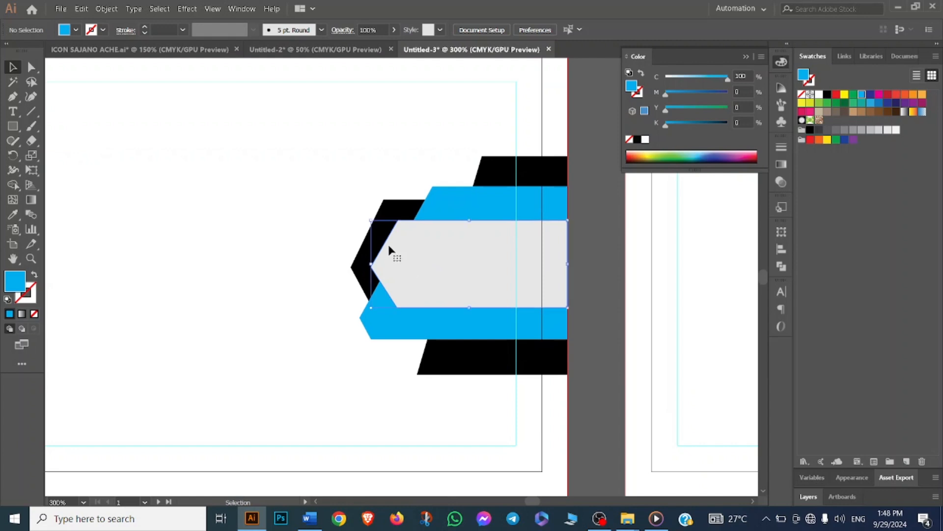
left_click(472, 220)
left_click_drag(472, 220, 474, 212)
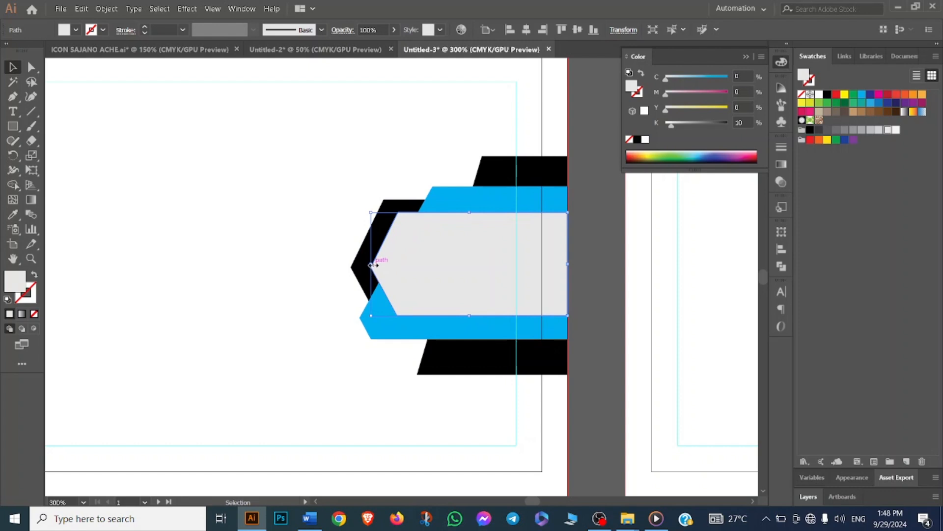
left_click_drag(371, 264, 366, 265)
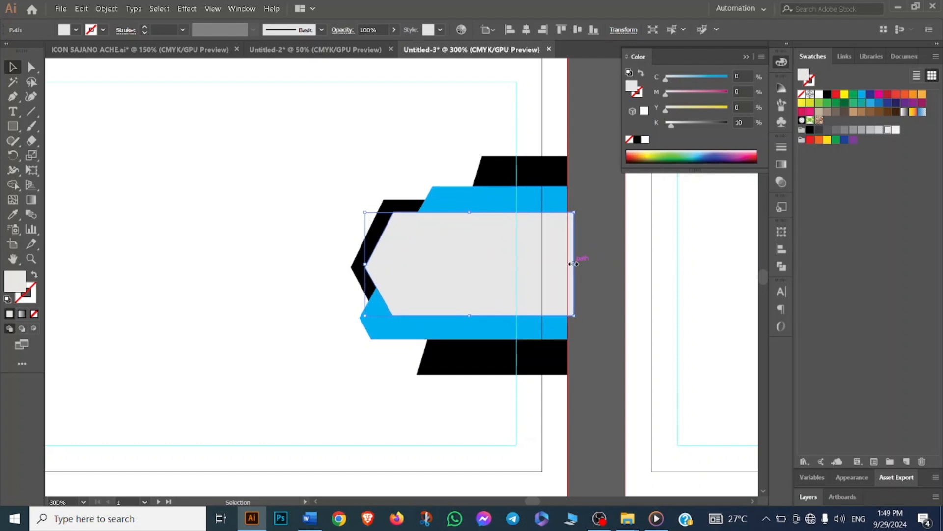
scroll(573, 264, "down", 2)
scroll(572, 260, "up", 3)
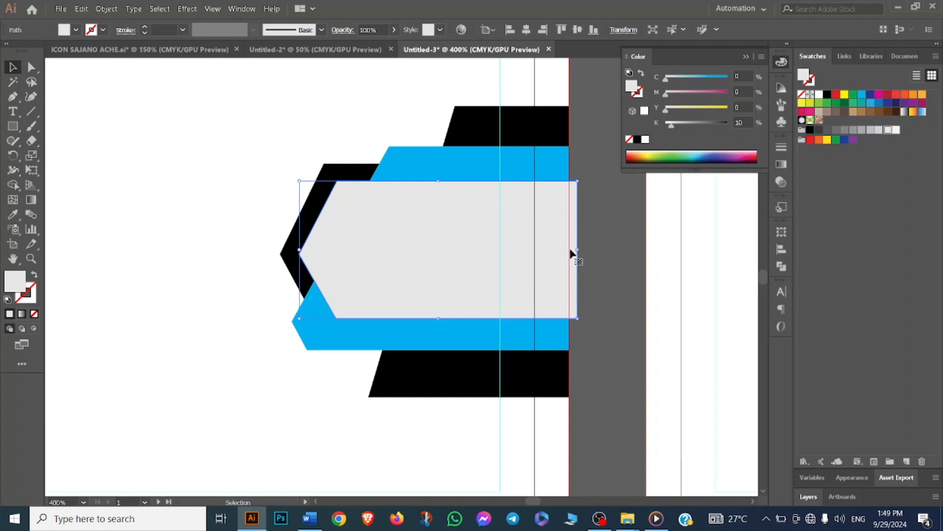
left_click_drag(577, 250, 569, 249)
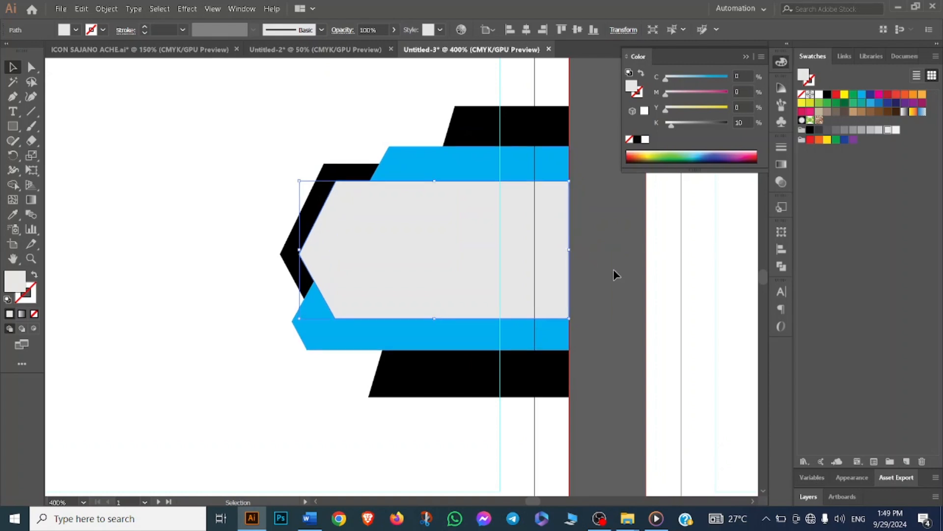
left_click(622, 381)
- Shorten the black slanted shape slightly from its top edge
scroll(619, 382, "down", 1)
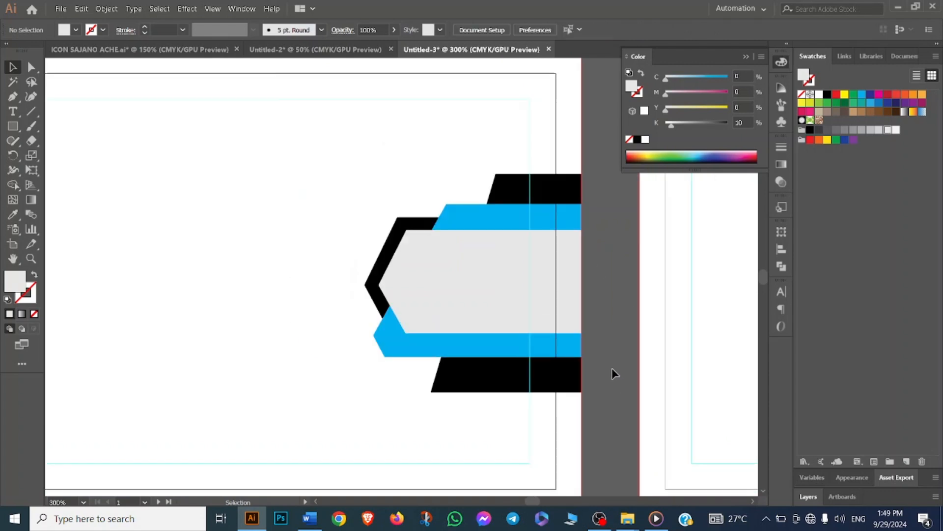
scroll(612, 368, "down", 2)
scroll(596, 368, "up", 3)
left_click(468, 406)
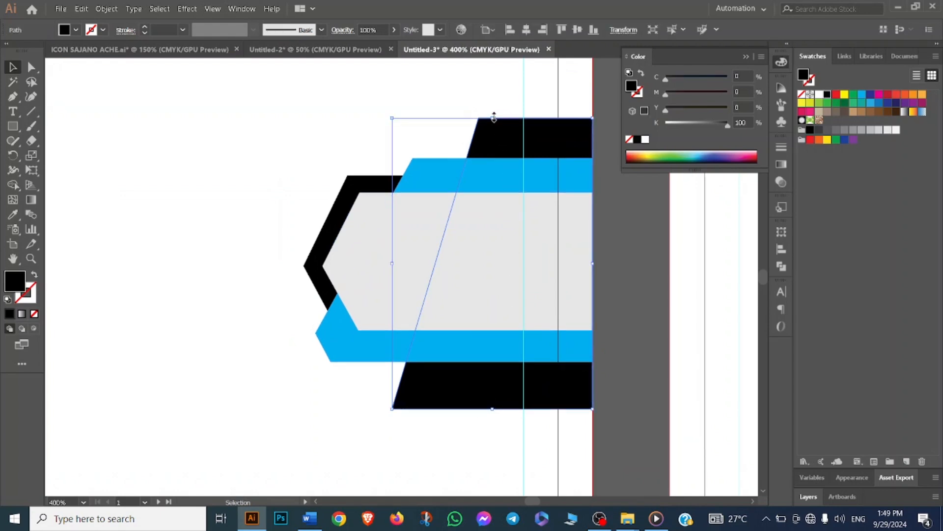
left_click_drag(494, 117, 491, 127)
left_click(279, 166)
left_click(480, 388)
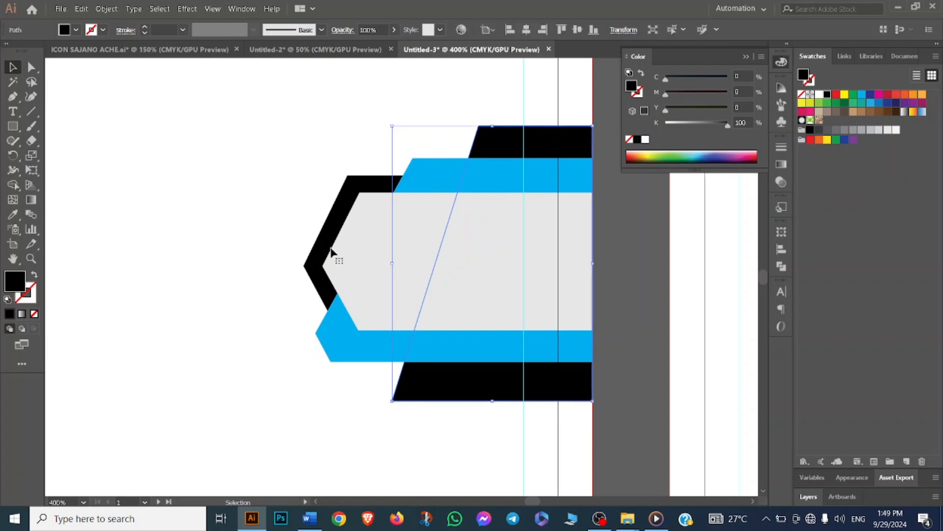
- Select all the decorative shapes and vertically center them on the artboard using Align to Artboard
left_click_drag(272, 154, 567, 418)
scroll(511, 351, "down", 1)
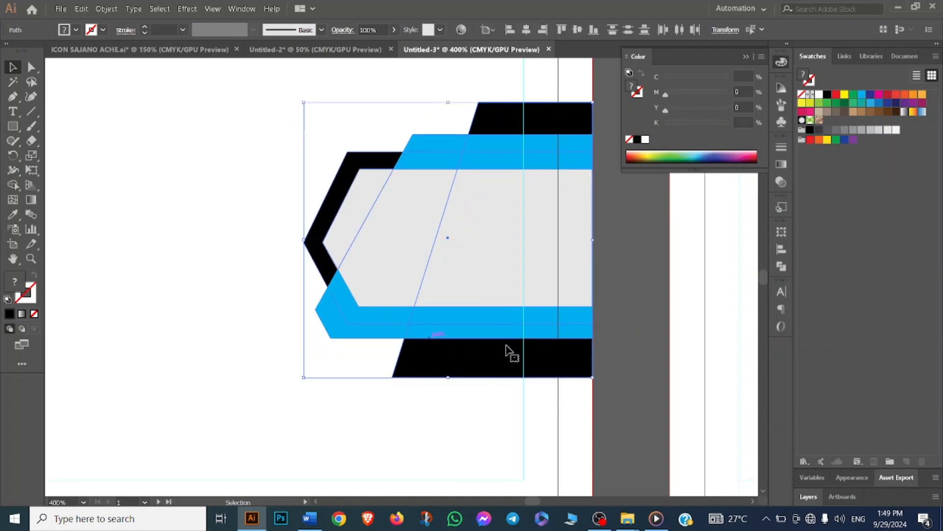
left_click(780, 250)
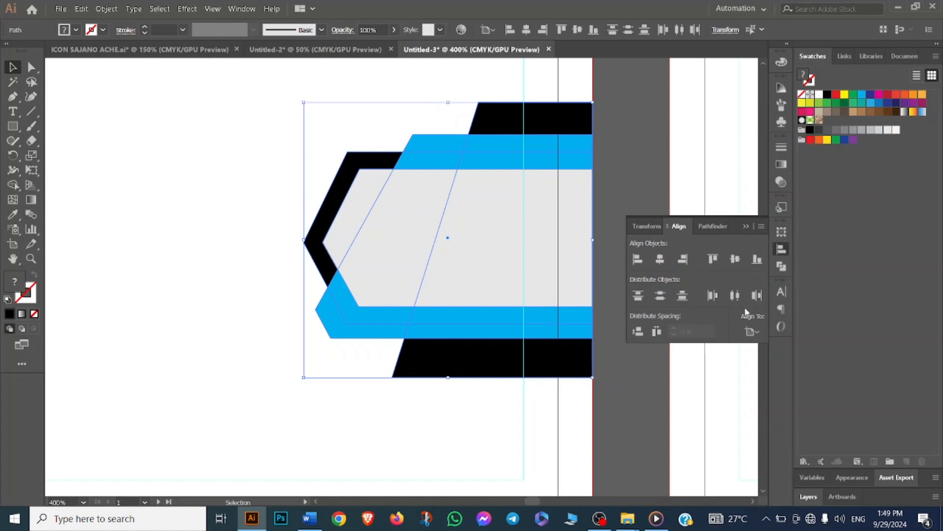
left_click(751, 331)
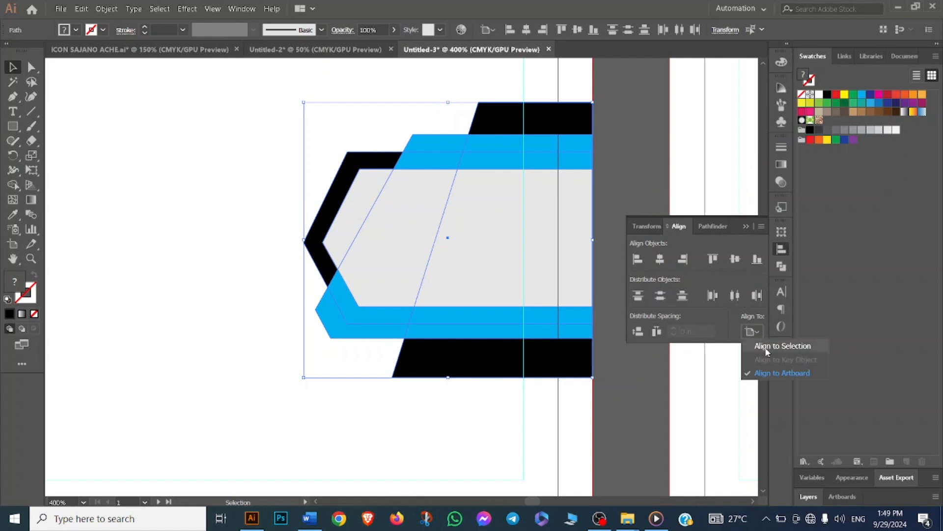
left_click(773, 371)
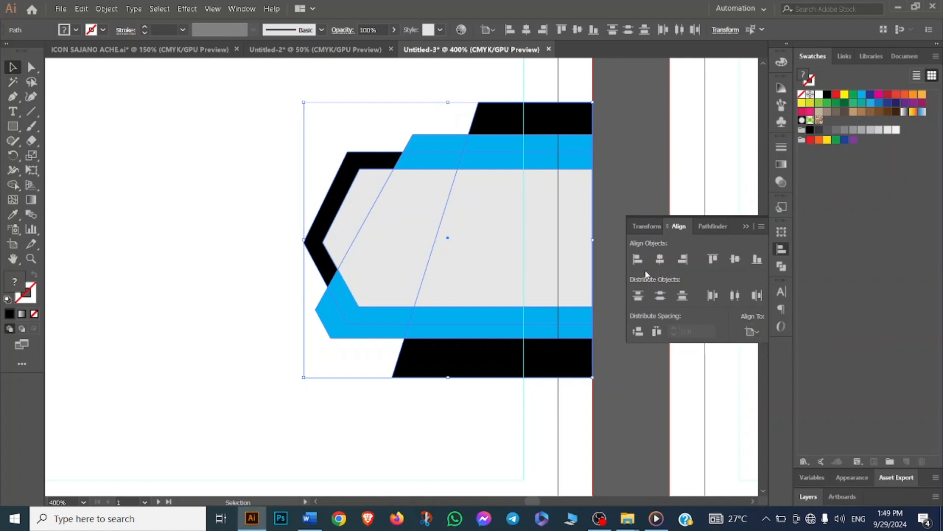
left_click(736, 260)
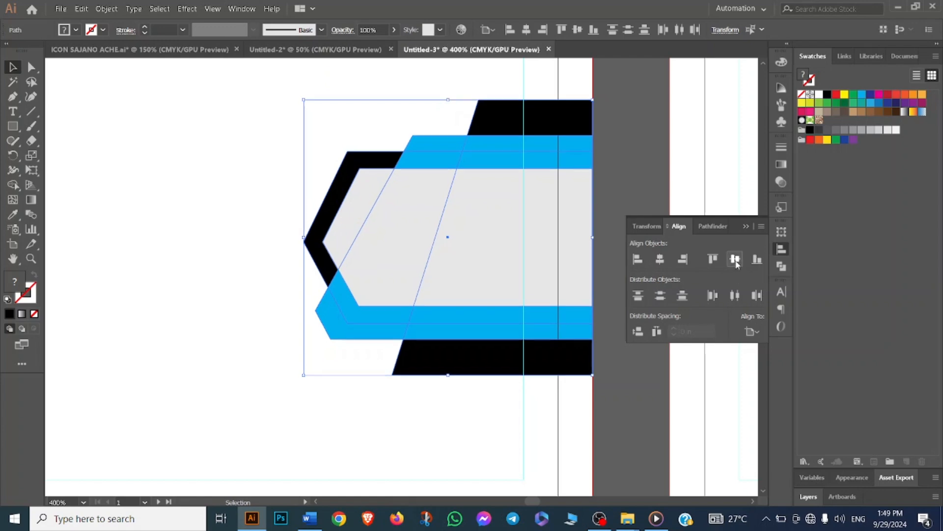
left_click(222, 247)
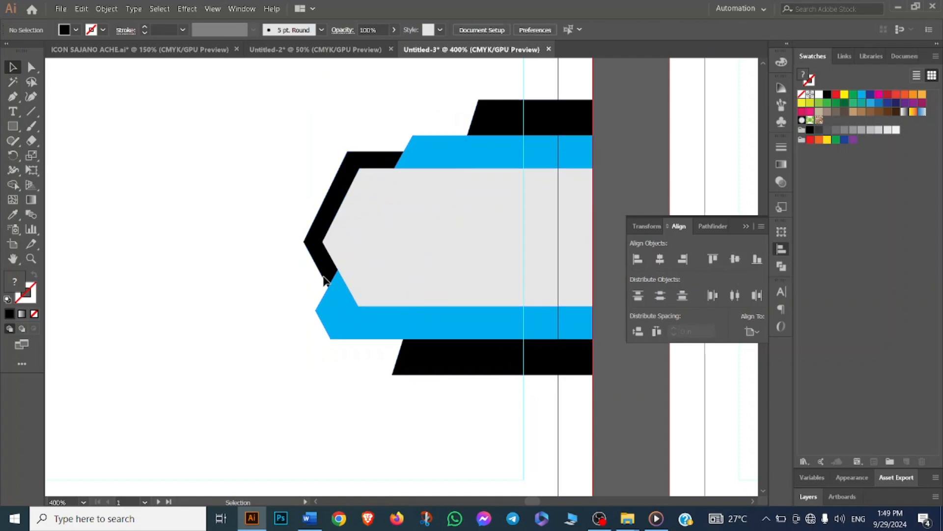
left_click(745, 227)
- Stretch the combined decorative shapes farther to the left
scroll(194, 305, "down", 2)
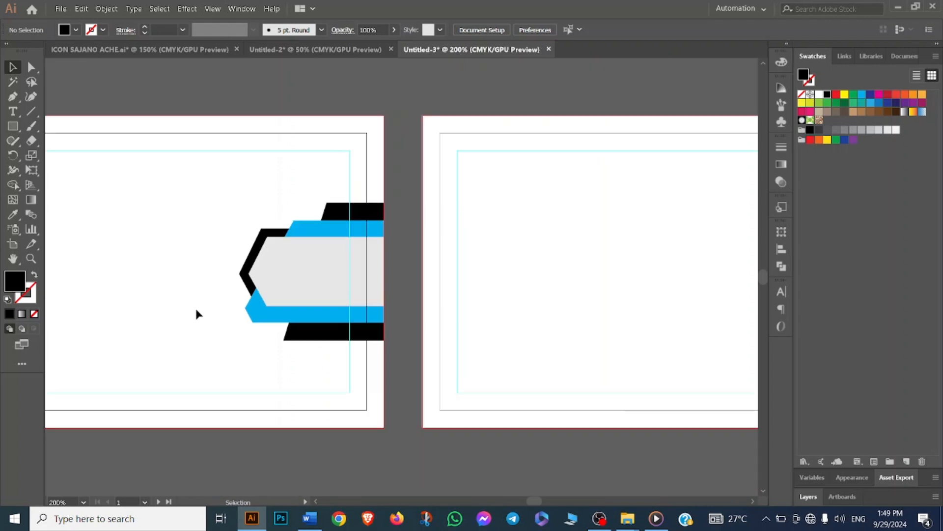
left_click_drag(162, 295, 441, 310)
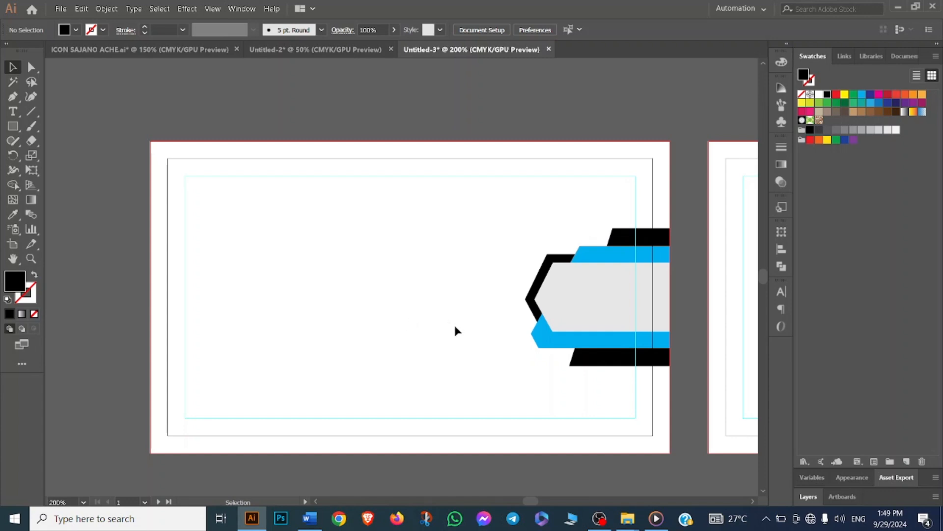
scroll(417, 259, "right", 3)
left_click_drag(341, 154, 573, 361)
left_click_drag(363, 189, 518, 341)
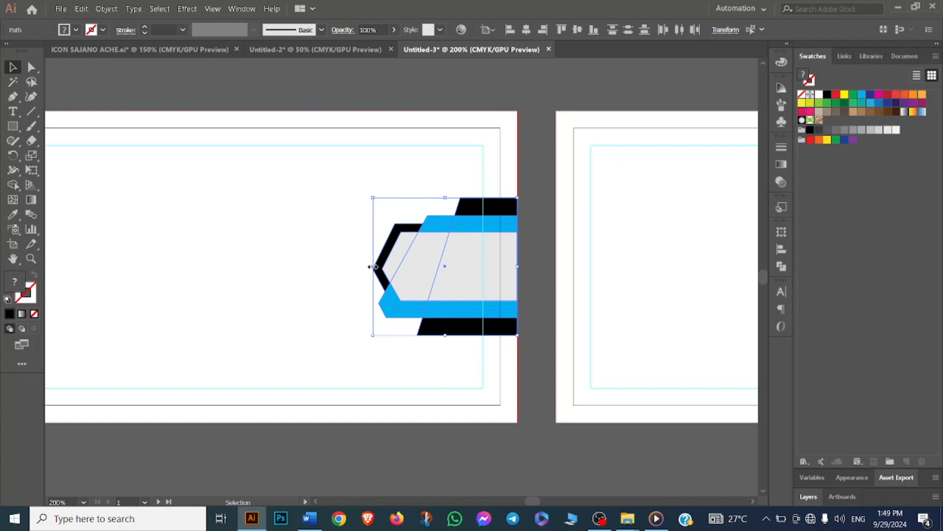
left_click_drag(372, 266, 358, 266)
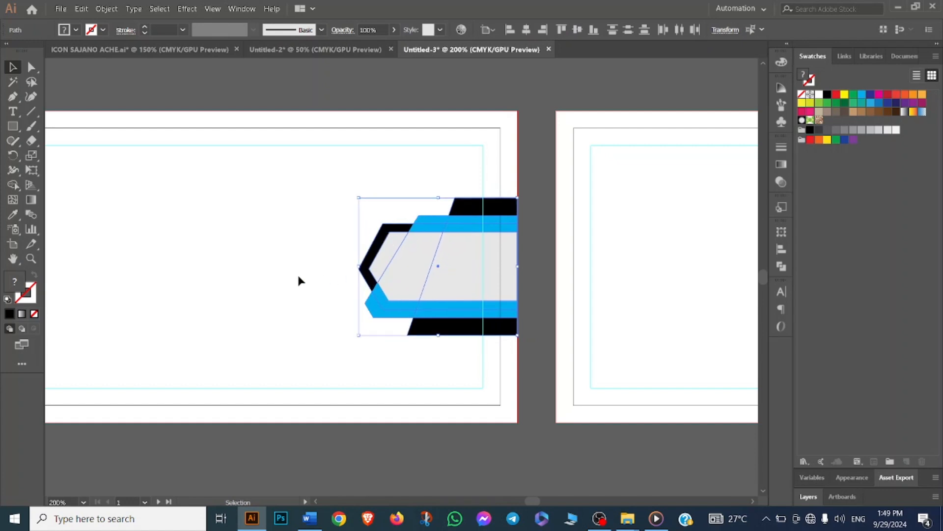
left_click(297, 280)
- Enlarge the combined decorative shapes upward and align their right side with the card edge
left_click_drag(324, 201, 587, 364)
left_click_drag(440, 197, 445, 190)
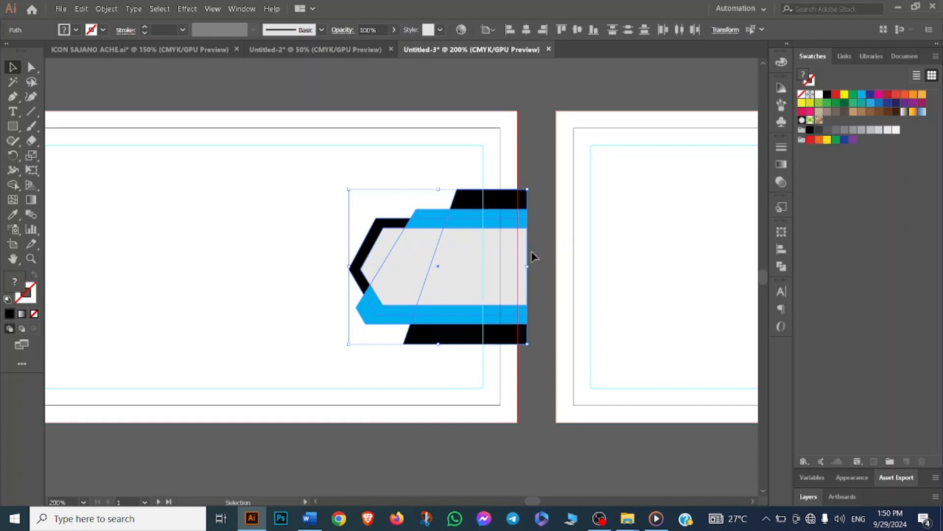
left_click_drag(526, 265, 517, 267)
left_click(401, 388)
- Move the combined decorative shapes from the front card onto the second card's artboard
scroll(401, 384, "down", 3)
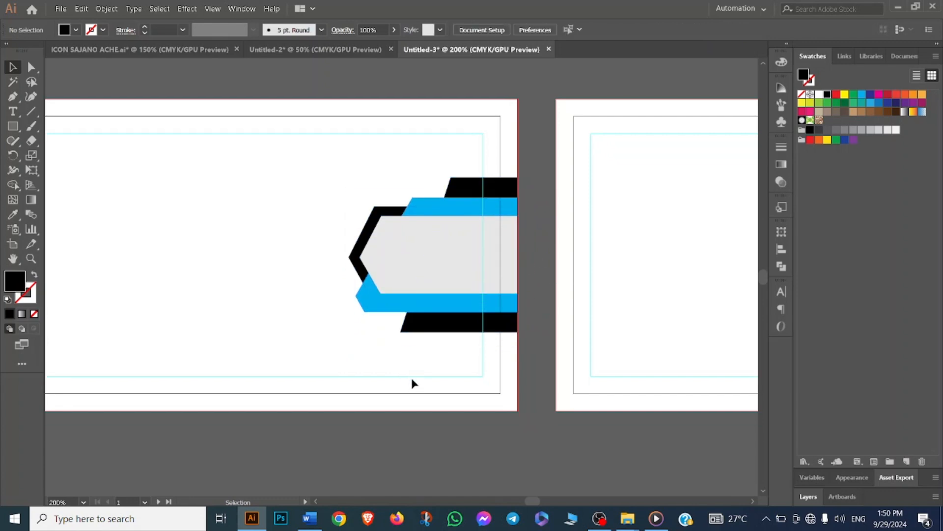
scroll(399, 346, "down", 1)
left_click_drag(369, 212, 570, 313)
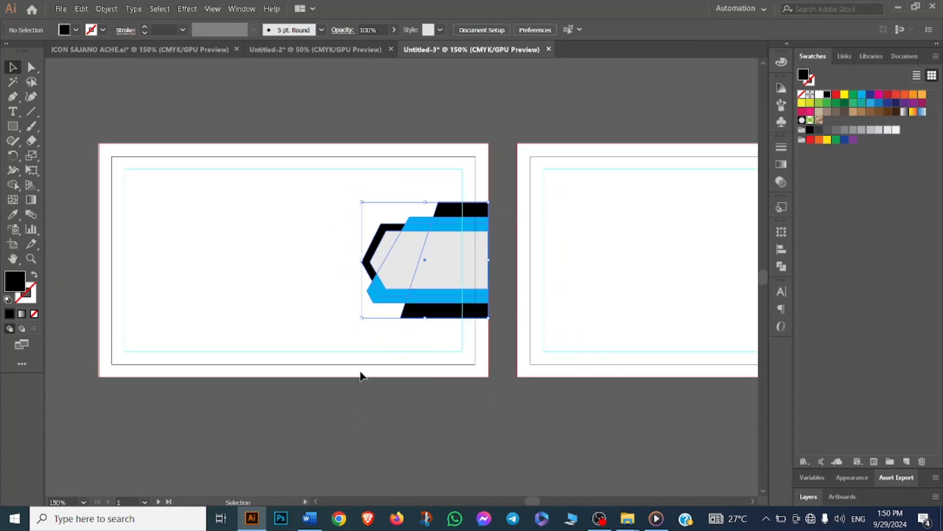
left_click_drag(421, 272, 604, 280)
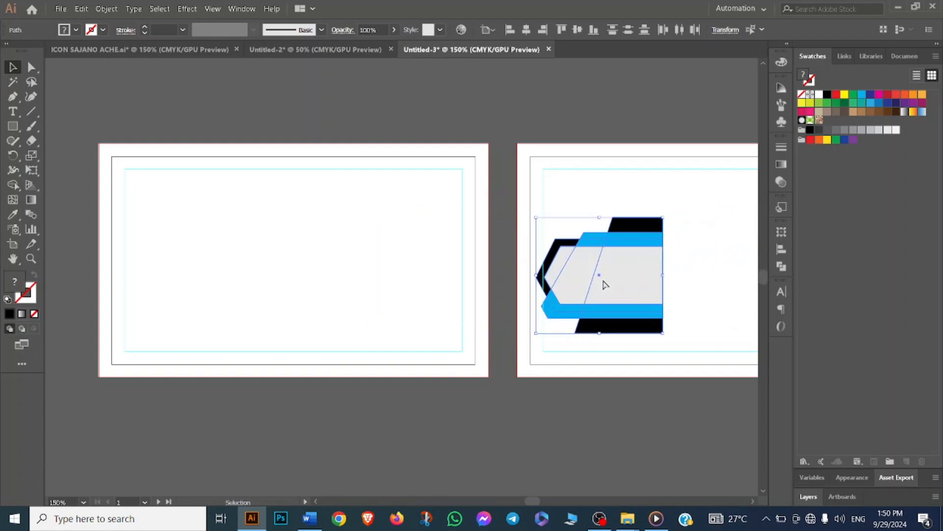
- Duplicate the combined decorative shapes onto the second card, placing the copy against its right edge
key("ctrl+z")
left_click_drag(614, 316, 409, 330)
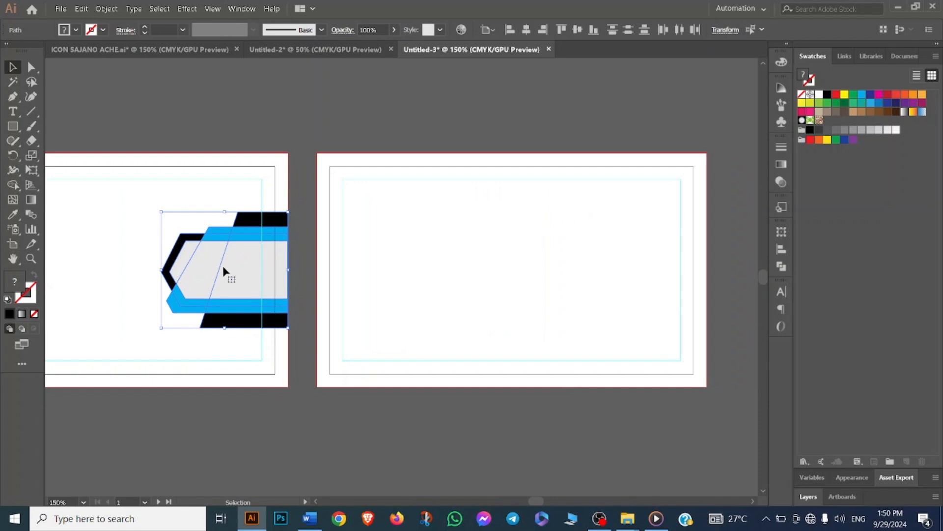
left_click_drag(225, 266, 497, 291)
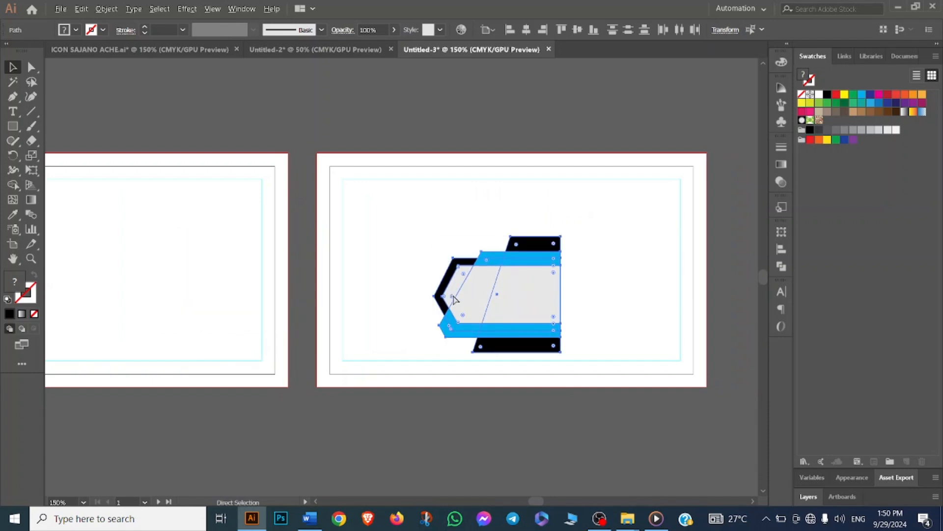
key("ctrl+z")
left_click_drag(269, 288, 673, 276)
left_click_drag(556, 147, 709, 358)
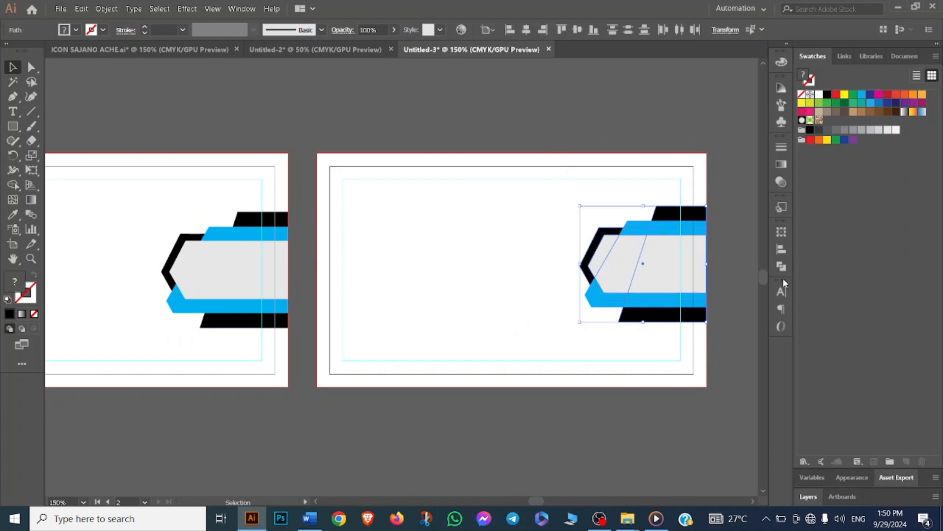
- Vertically center the copied shapes on the second card's artboard with Align
left_click(781, 249)
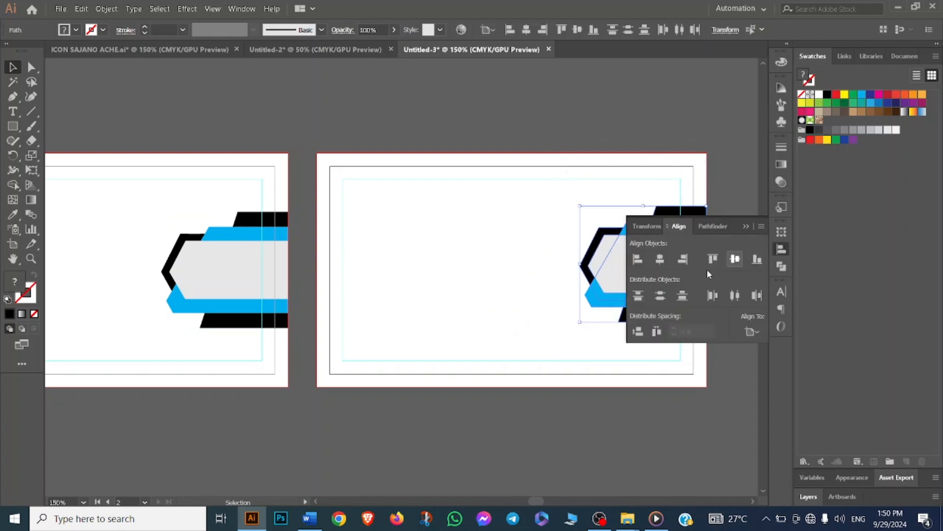
left_click(659, 260)
key("ctrl+z")
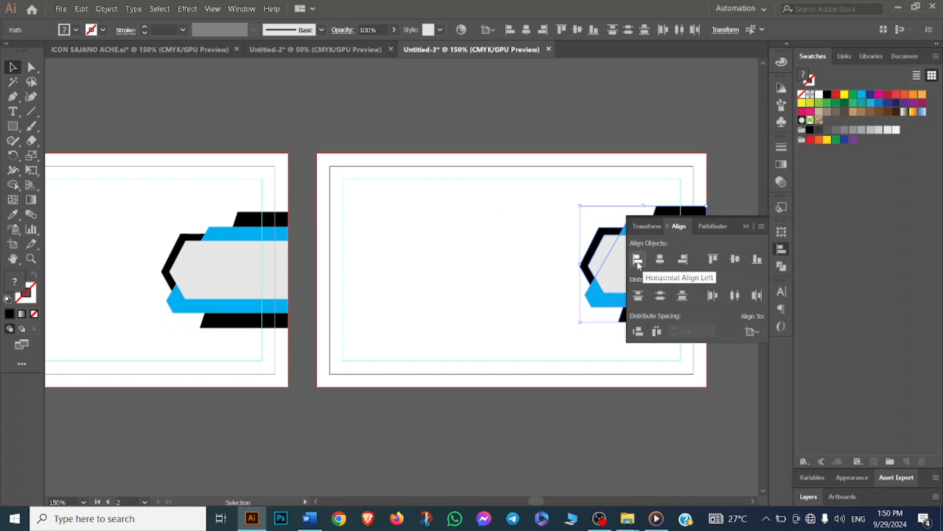
left_click(735, 259)
left_click(423, 282)
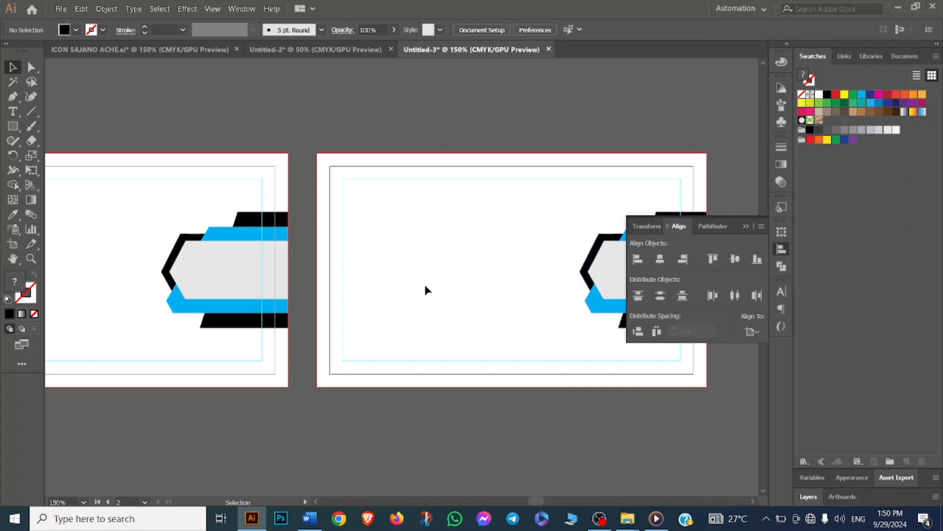
- Select the front card's decorative shapes and vertically center them on its artboard
left_click_drag(162, 190, 304, 346)
left_click(735, 261)
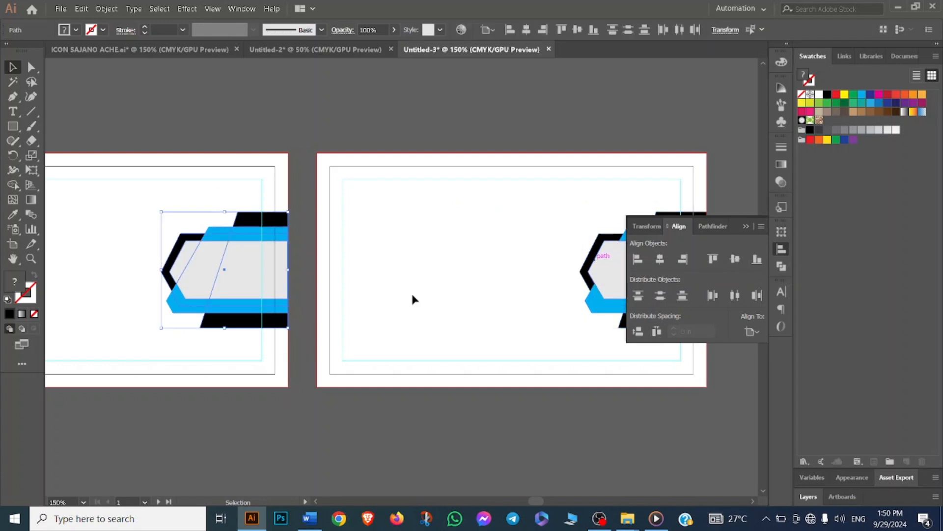
left_click(384, 313)
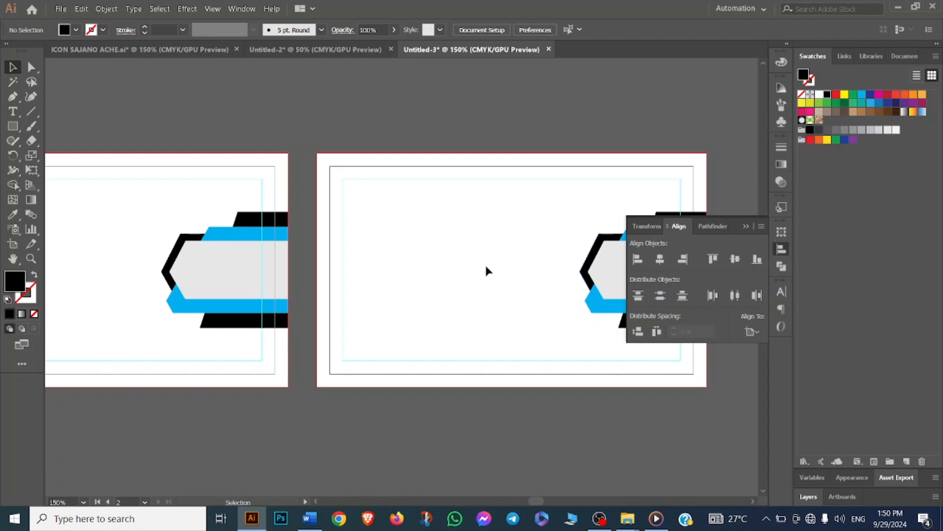
left_click(746, 226)
left_click_drag(424, 307, 654, 303)
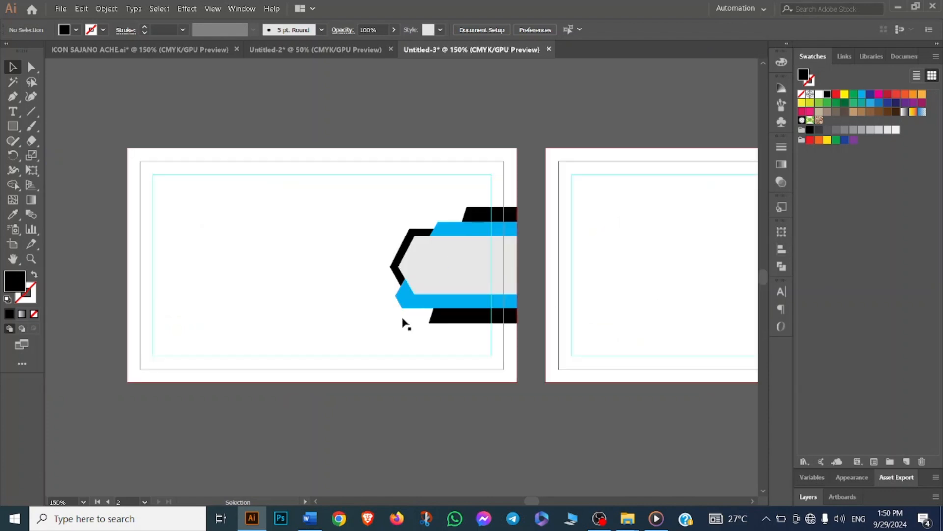
left_click_drag(283, 290, 315, 290)
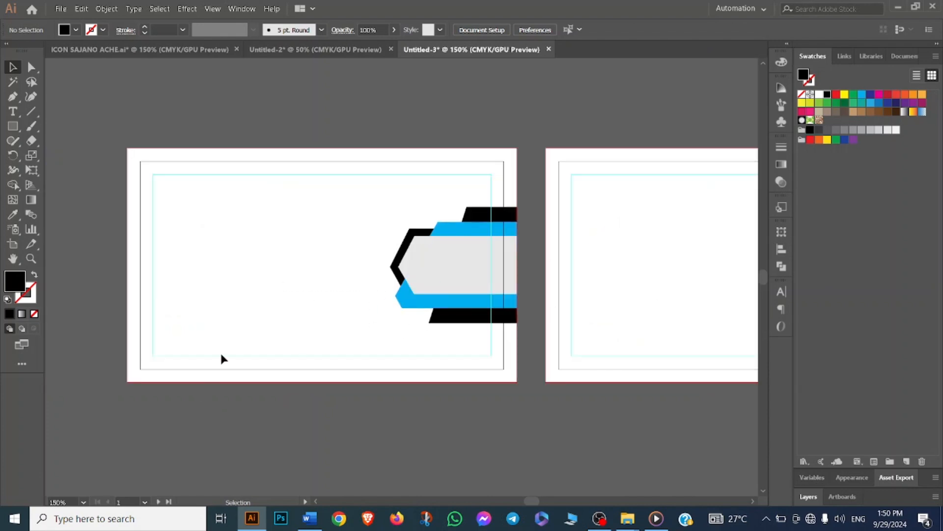
left_click_drag(233, 328, 344, 322)
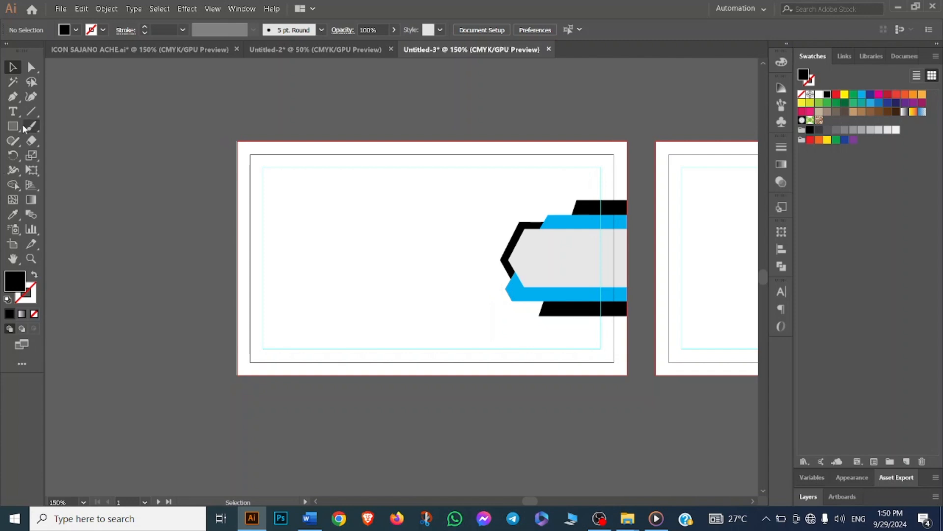
left_click(12, 101)
right_click(67, 198)
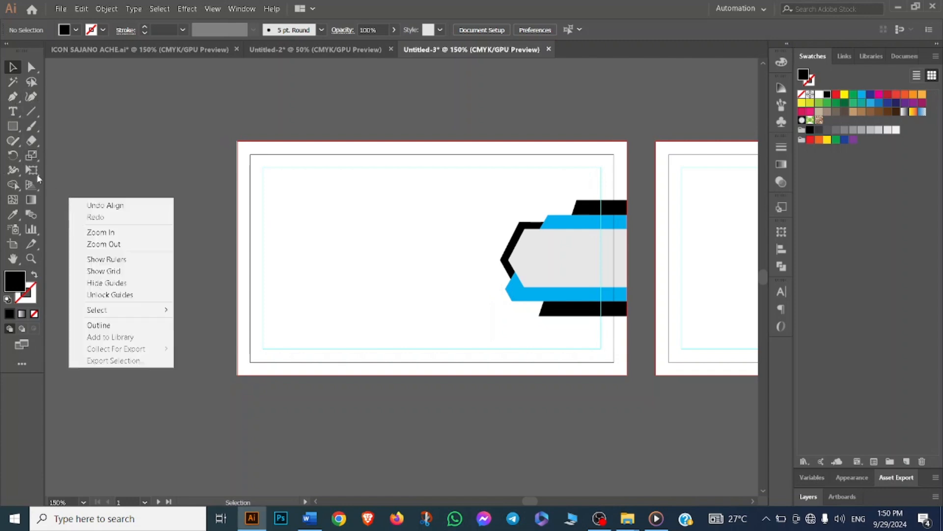
left_click(112, 170)
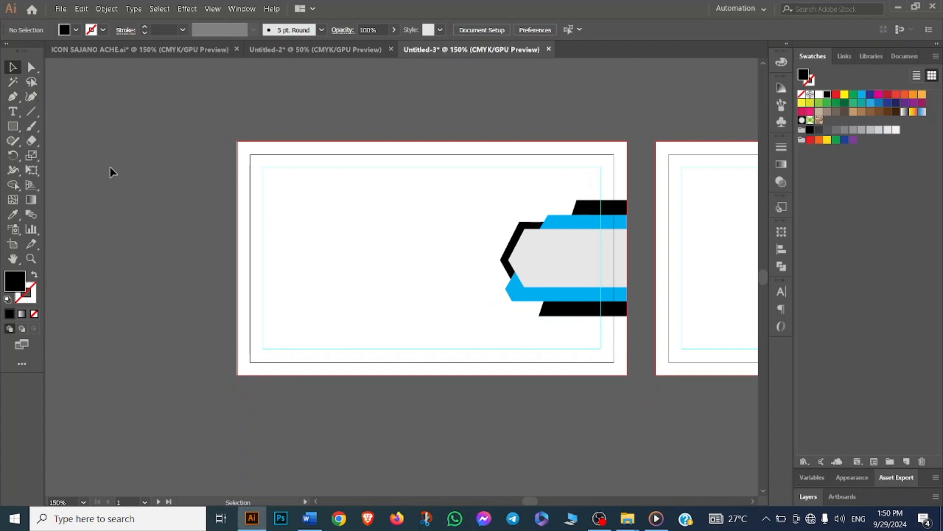
- Draw a thin black bar running past the card's left edge and duplicate it twice below at equal spacing
left_click(12, 127)
left_click_drag(133, 292, 408, 304)
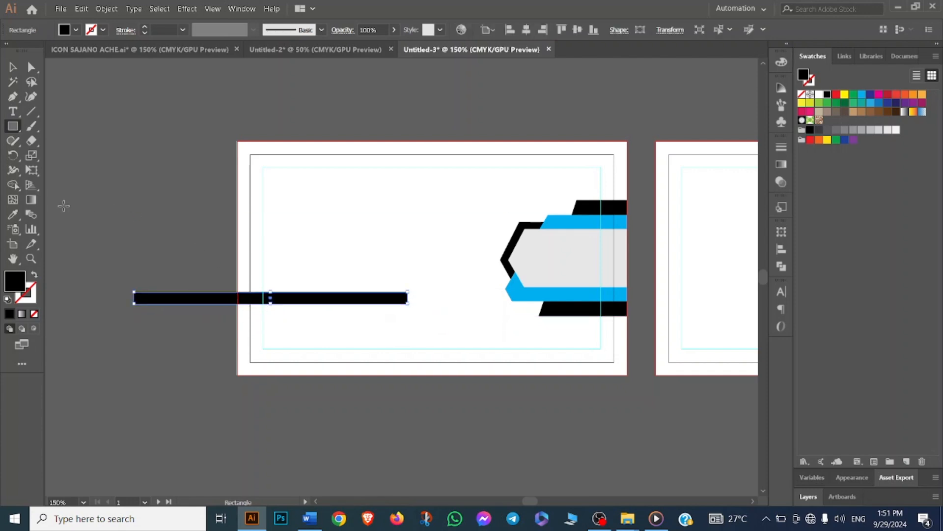
left_click(13, 67)
left_click_drag(216, 307, 214, 338)
key("a")
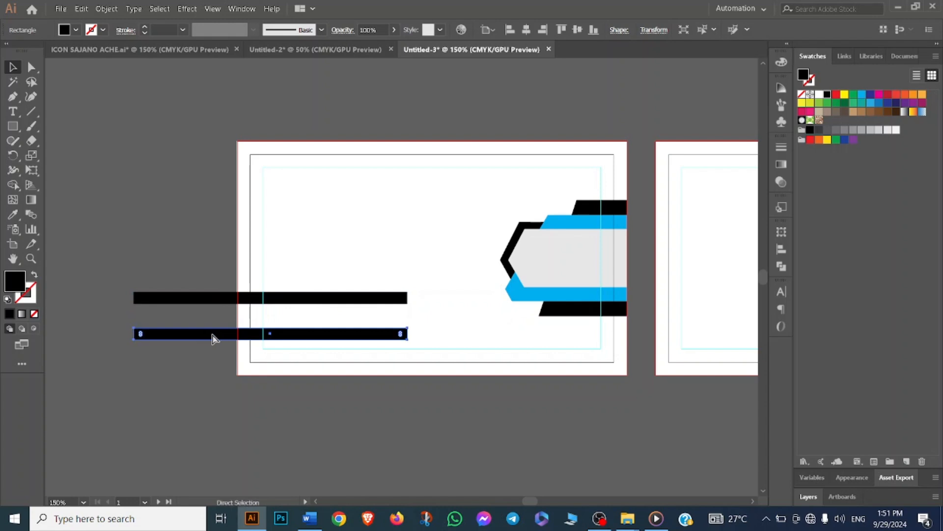
key("ctrl+d")
key("v")
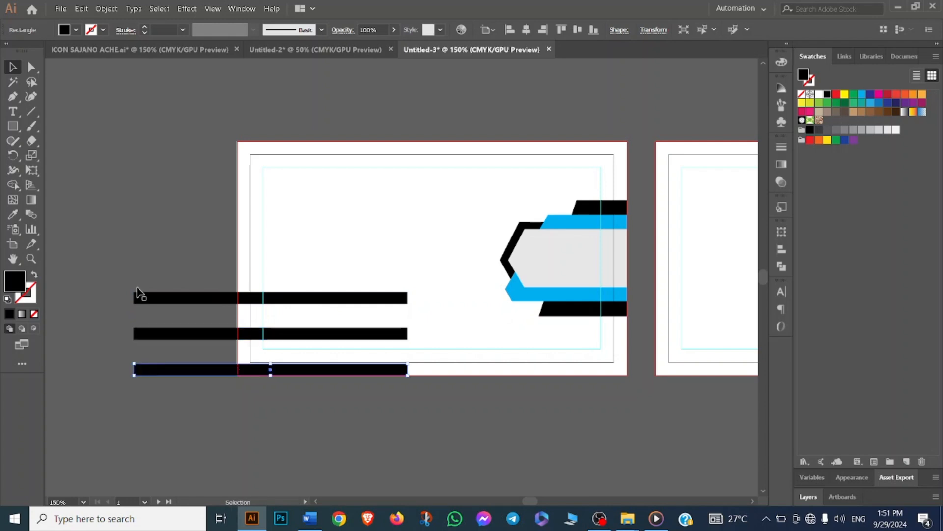
- Draw a large black triangle above the three bars with the Polygon tool
left_click_drag(270, 249, 379, 401)
left_click(148, 251)
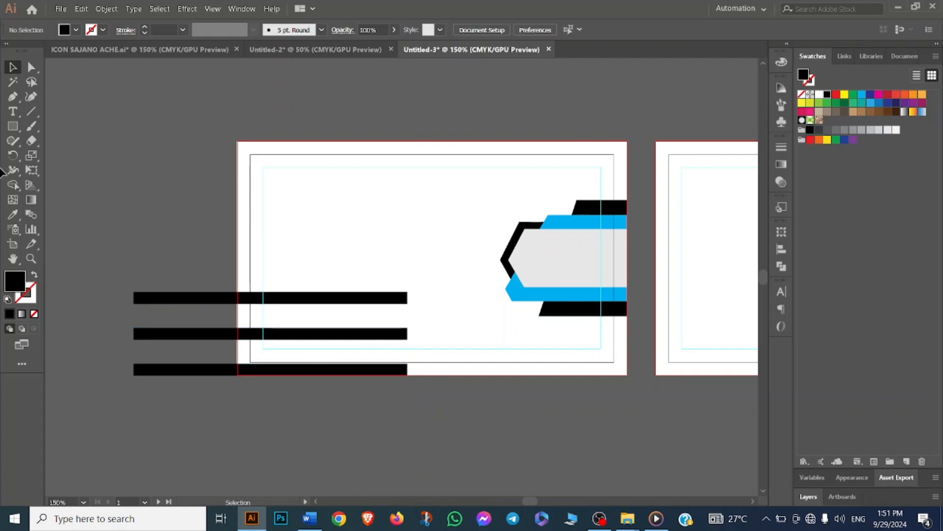
left_click(13, 127)
left_click(89, 189)
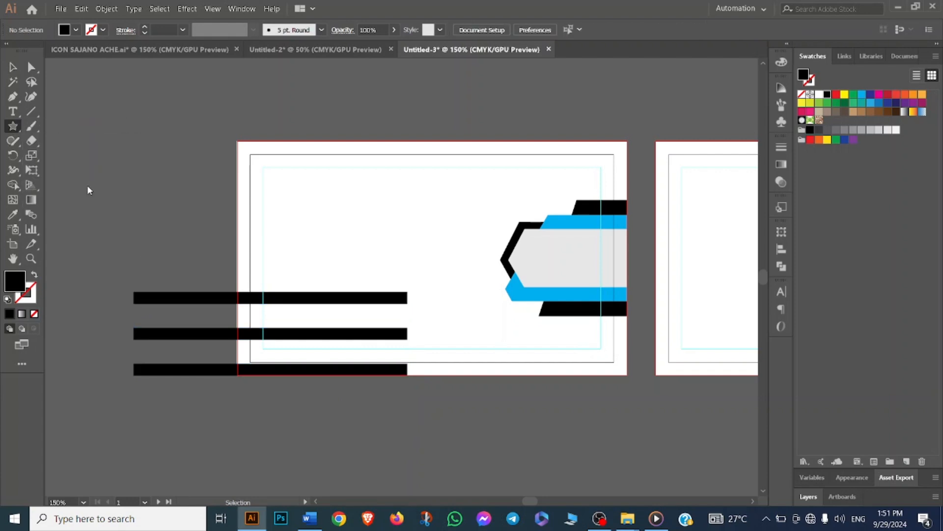
left_click_drag(127, 132, 235, 191)
key("v")
left_click(127, 235)
left_click_drag(155, 137, 348, 227)
- Rotate the three bars to a diagonal and move them across the triangle
left_click_drag(132, 255, 214, 407)
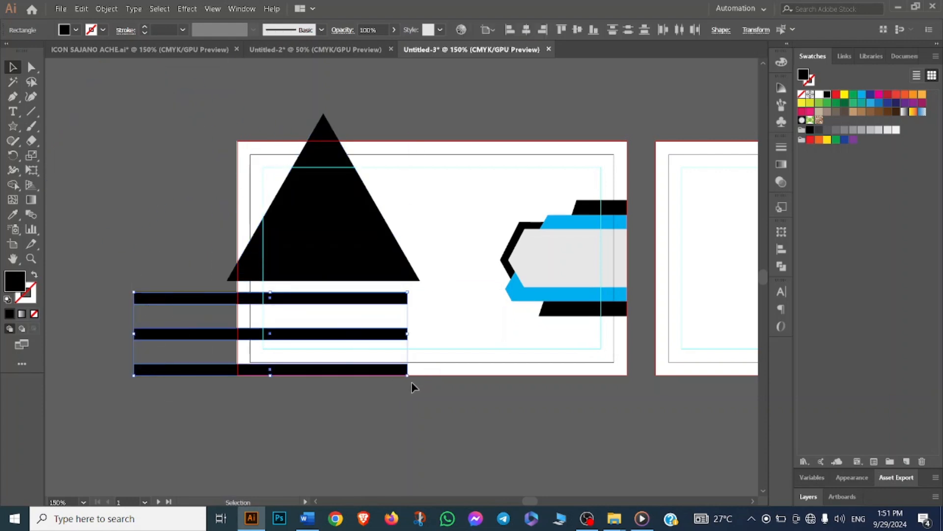
left_click_drag(412, 378, 412, 283)
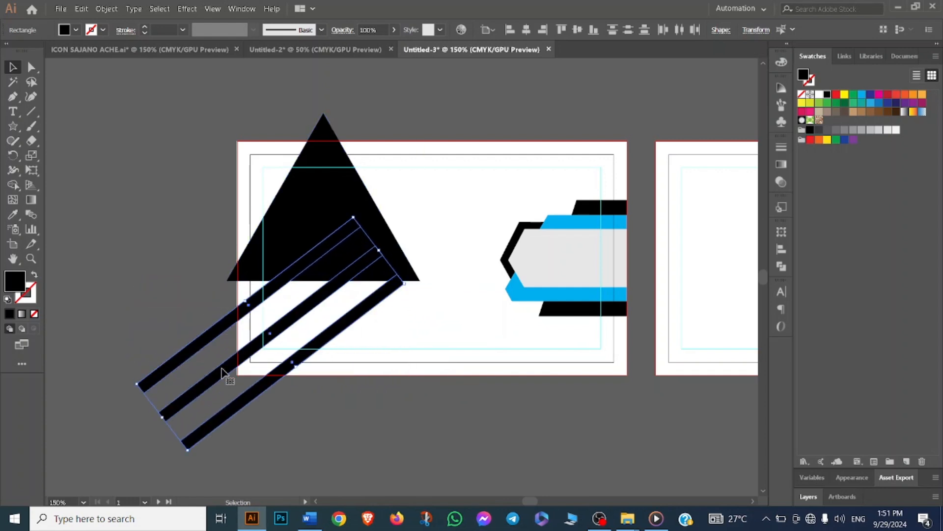
left_click_drag(201, 348, 248, 252)
left_click_drag(193, 289, 210, 284)
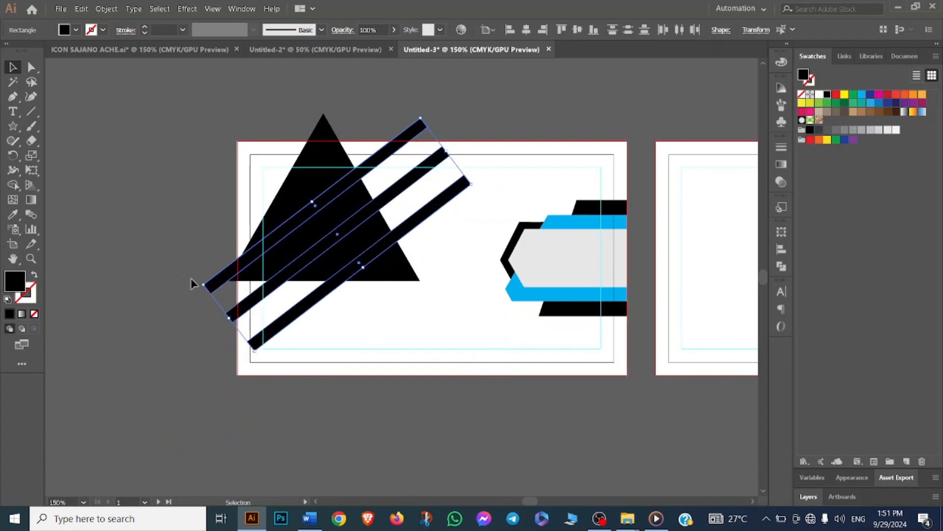
- Try to nudge the top diagonal bar on its own
left_click(206, 285)
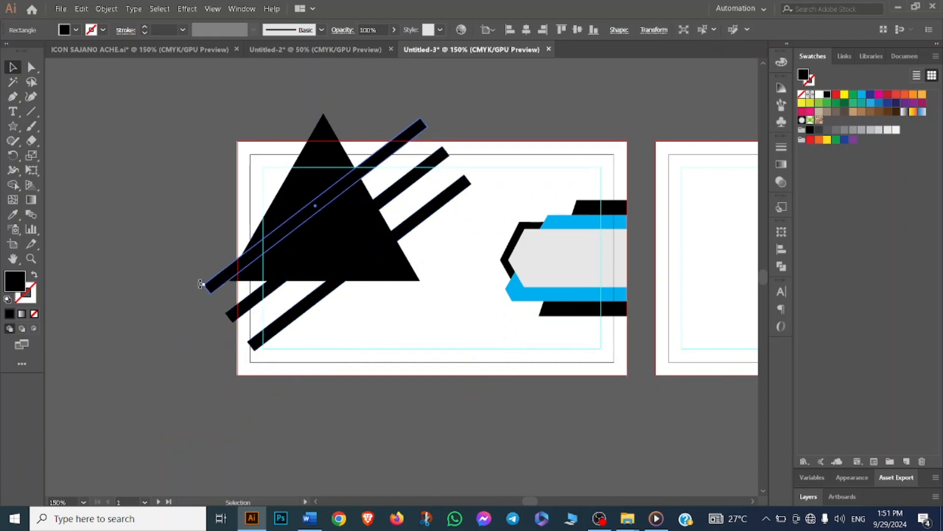
left_click_drag(200, 284, 203, 289)
key("ctrl+z")
left_click(166, 278)
left_click_drag(251, 332, 225, 321)
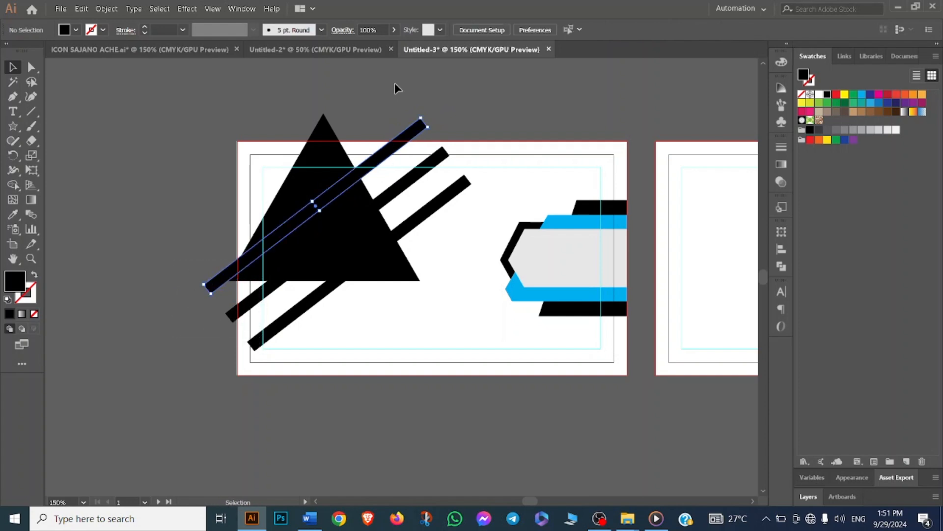
- Shift the three bars slightly right, then select them together with the triangle
left_click_drag(395, 84, 472, 172)
left_click_drag(221, 289, 233, 292)
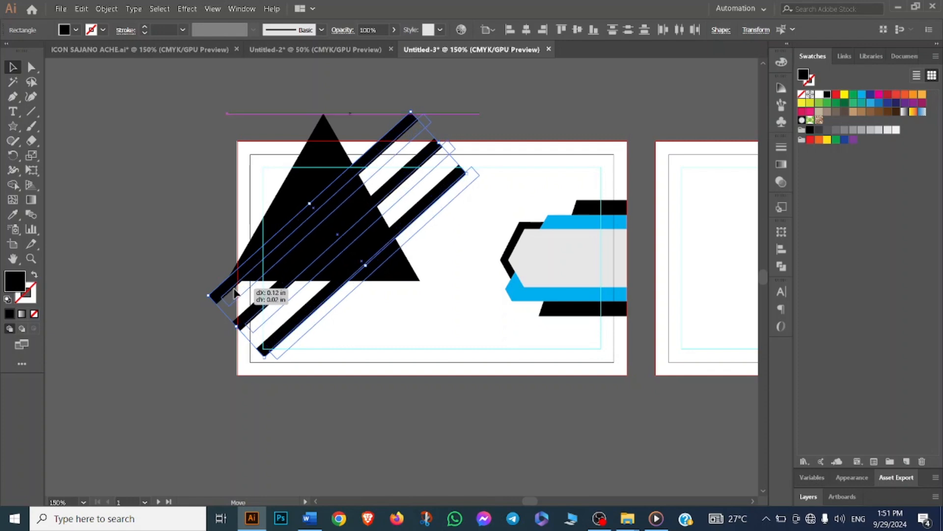
left_click(143, 289)
left_click_drag(415, 317, 415, 319)
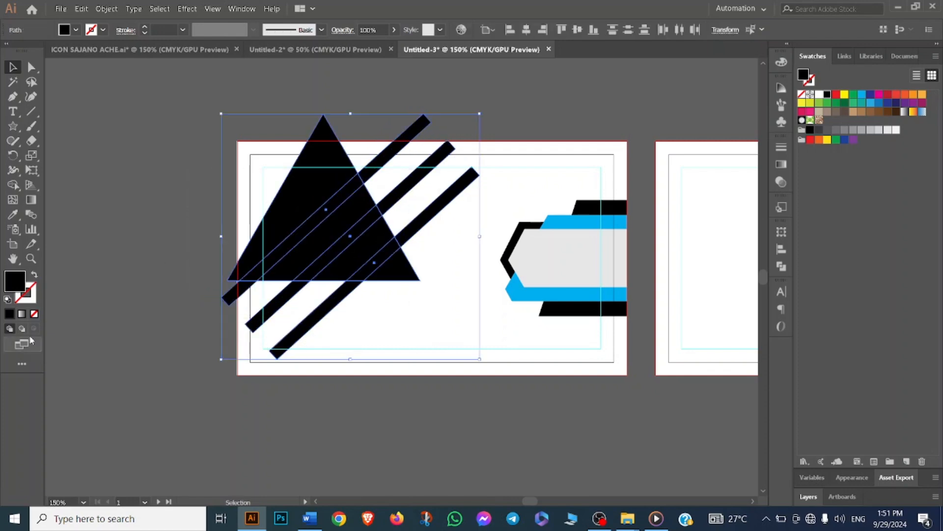
- Delete the bar portions outside the triangle with the Shape Builder tool
left_click(13, 185)
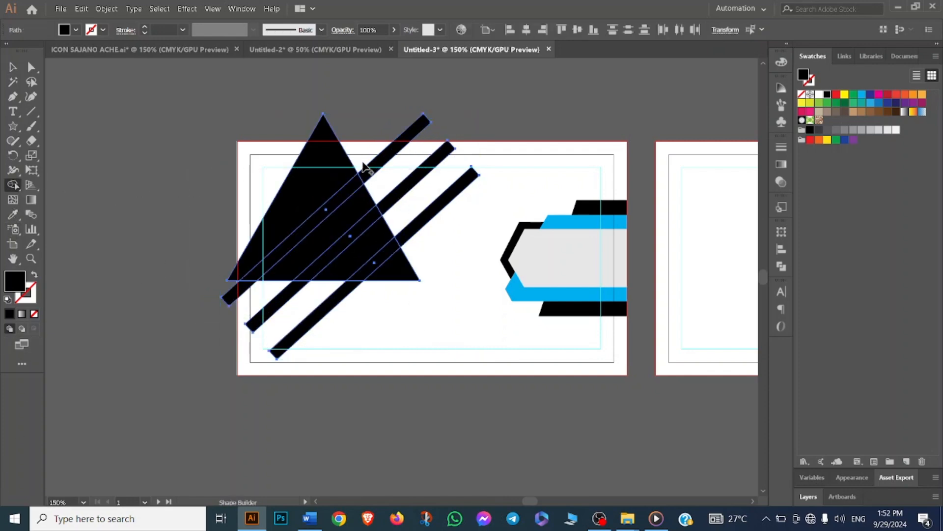
left_click(314, 166, "alt")
left_click_drag(386, 143, 502, 291)
left_click_drag(218, 293, 303, 311)
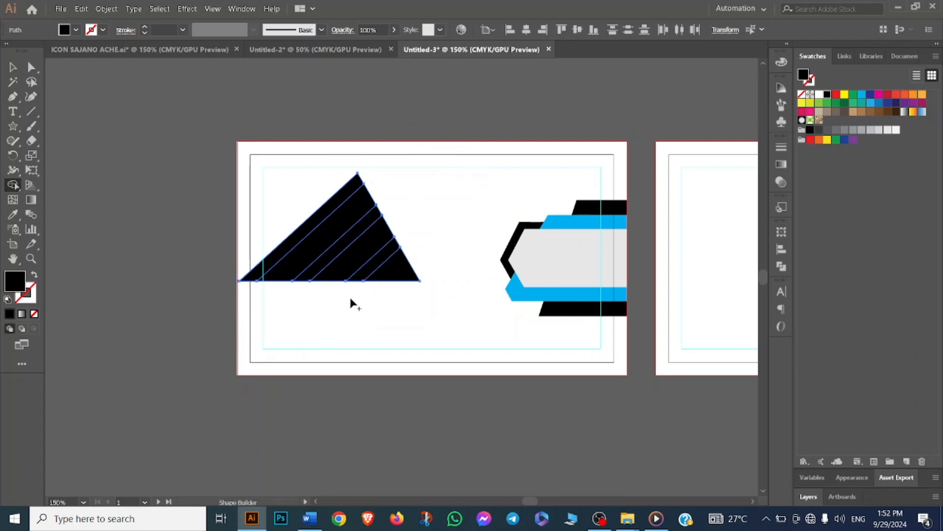
- Remove the two bar segments inside the triangle with Shape Builder, leaving three separated diagonal bands
scroll(351, 303, "up", 2)
left_click(190, 216, "alt")
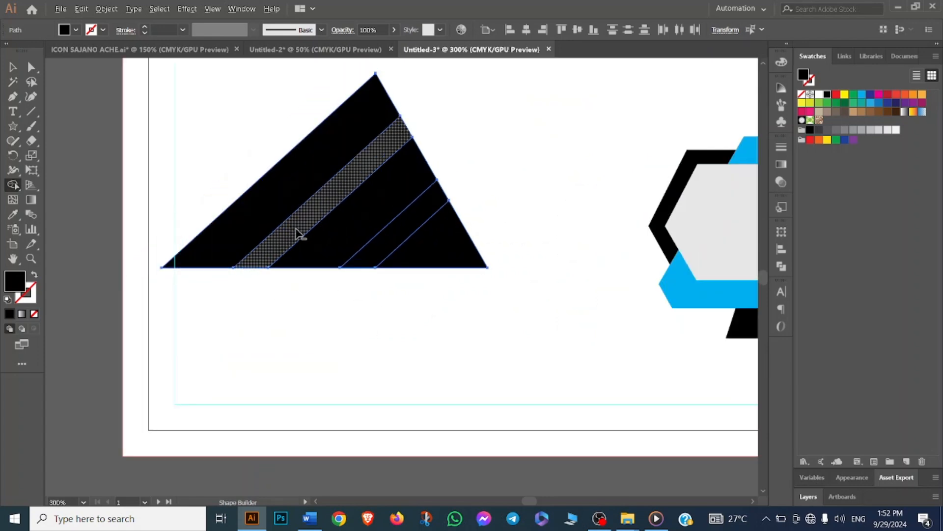
left_click(296, 234, "alt")
left_click(393, 236, "alt")
- Select the striped triangle group and fill it with cyan
left_click(11, 70)
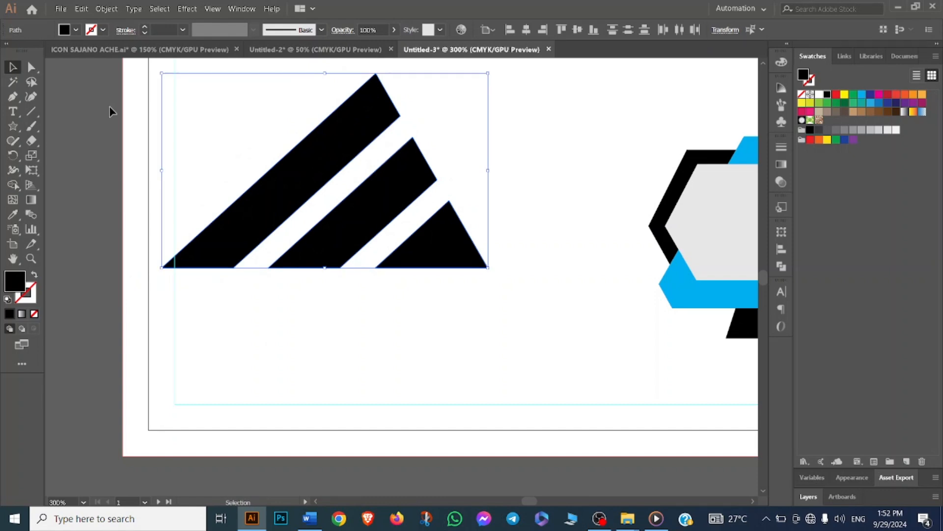
left_click_drag(204, 117, 485, 308)
key("a")
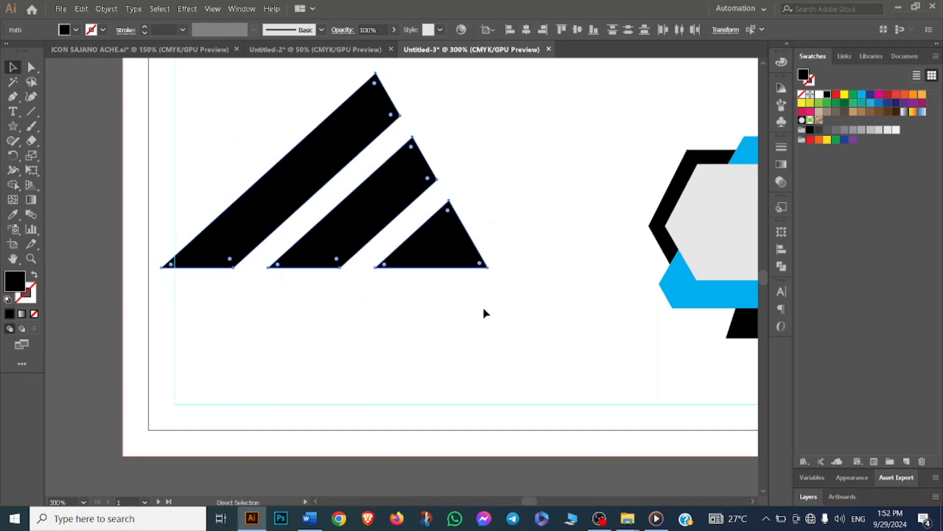
left_click(483, 308)
key("v")
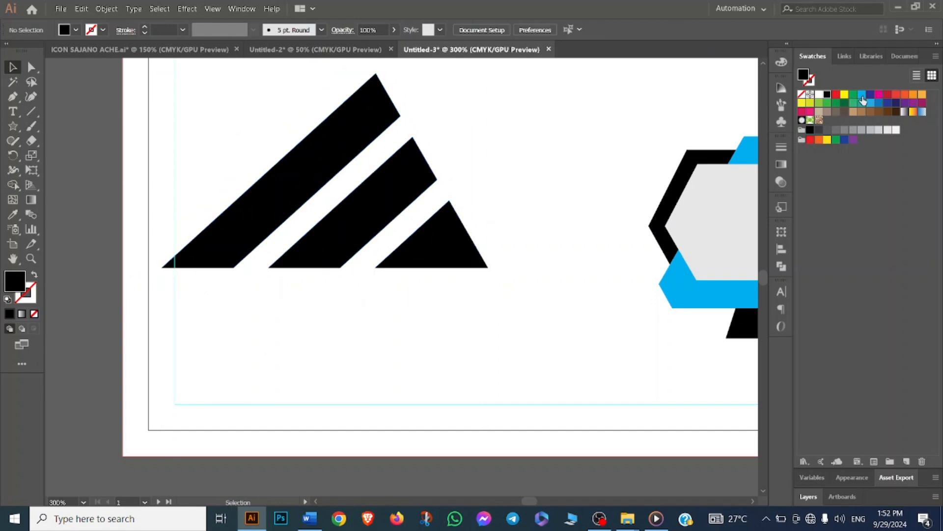
left_click(273, 218)
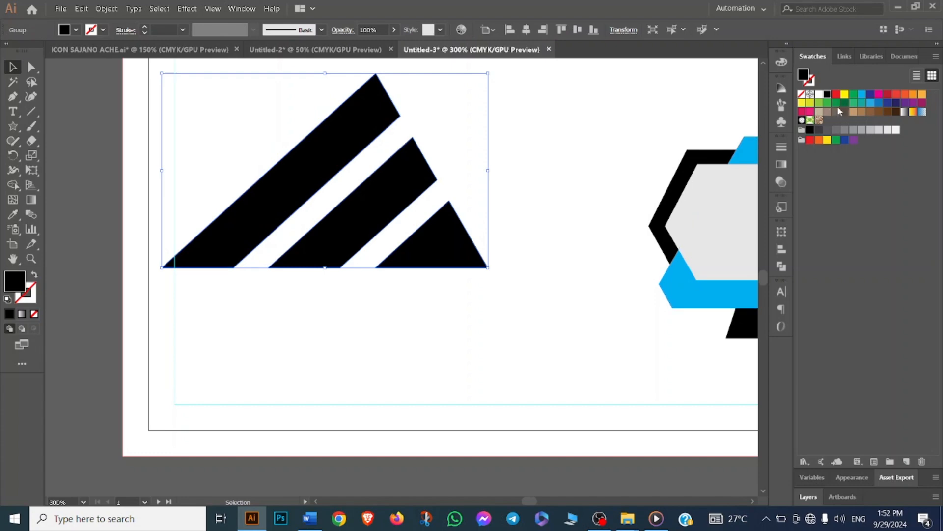
left_click(859, 103)
- Move the cyan striped triangle slightly right within the front card's upper left area
scroll(459, 294, "down", 2)
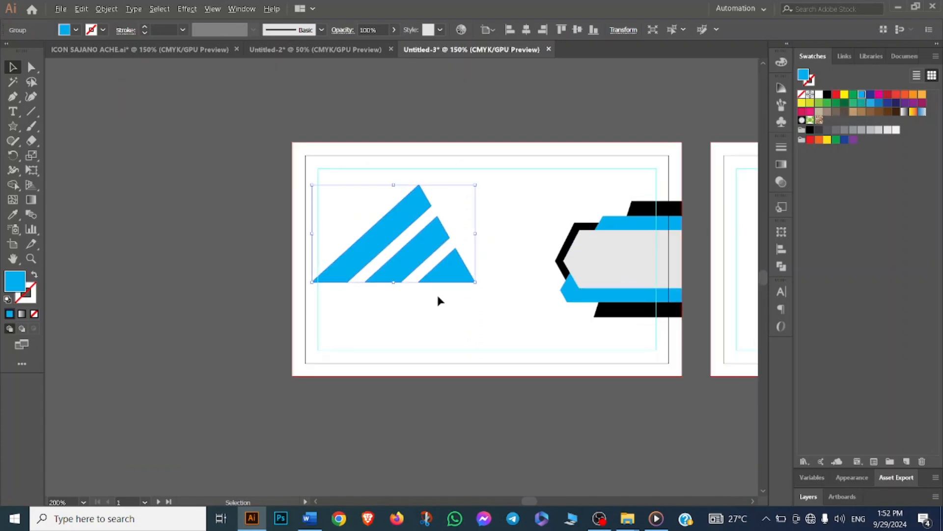
left_click_drag(373, 249, 393, 245)
left_click(391, 308)
left_click_drag(354, 194, 476, 284)
key("space")
left_click_drag(430, 434, 392, 443)
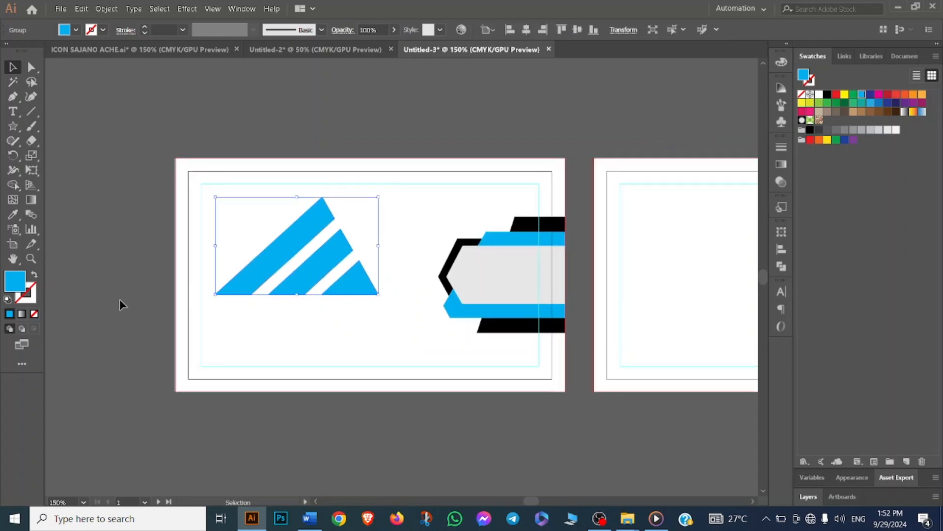
- Duplicate the cyan striped triangle onto the second card's artboard
left_click(179, 297)
left_click(361, 296)
key("space")
left_click_drag(320, 372, 222, 358)
left_click(180, 244)
left_click_drag(184, 234, 646, 254)
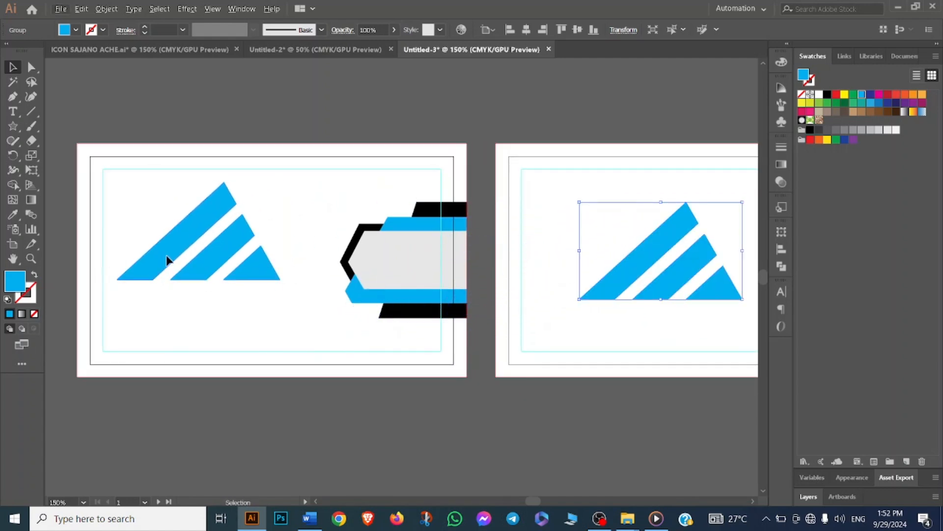
- Shrink the front card's cyan striped triangle and place it inside the gray badge shape
left_click_drag(169, 256, 171, 256)
key("ctrl+t")
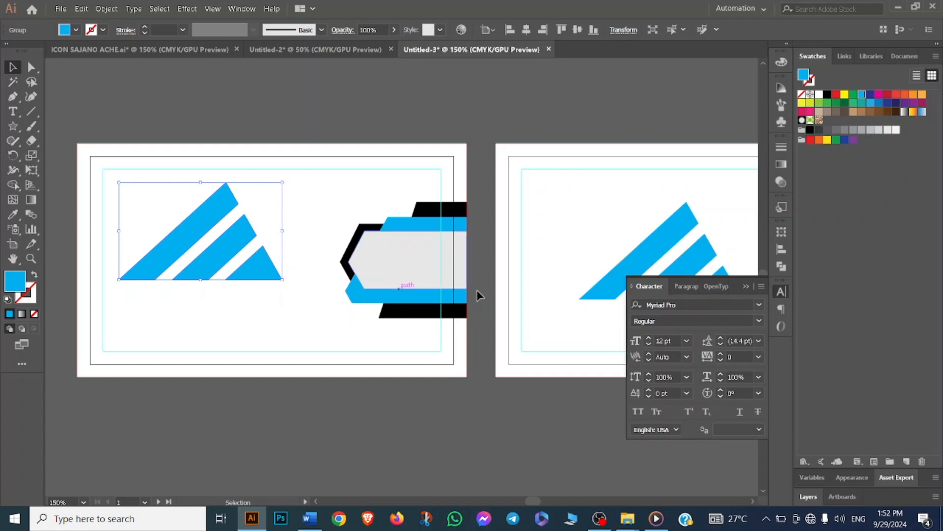
left_click(744, 286)
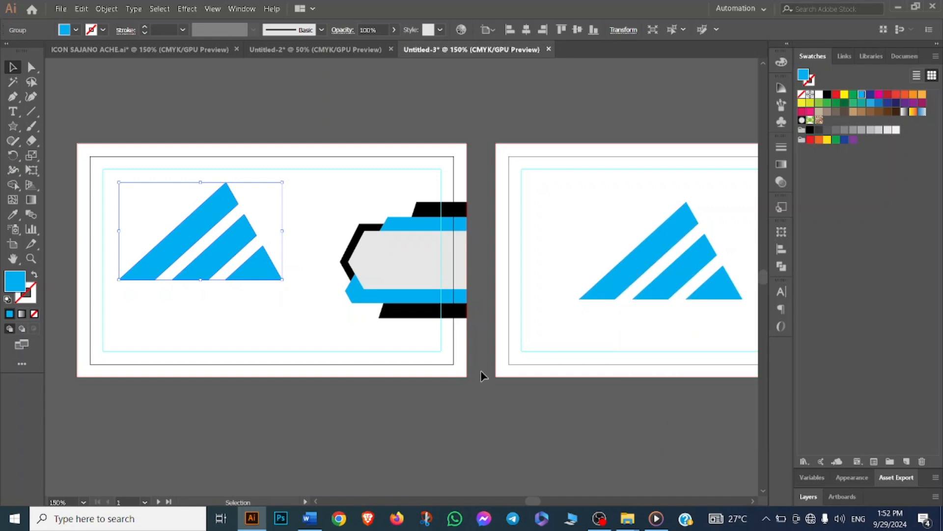
left_click(480, 371)
left_click_drag(144, 223, 234, 252)
left_click_drag(281, 279, 402, 261)
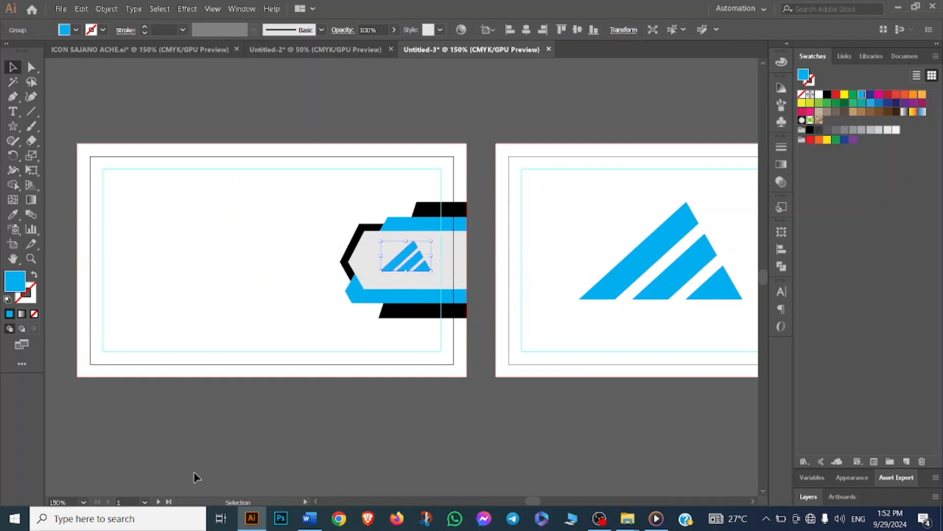
- Copy the four-line contact info group from the icon file onto the front card and position it on the left
left_click(623, 177)
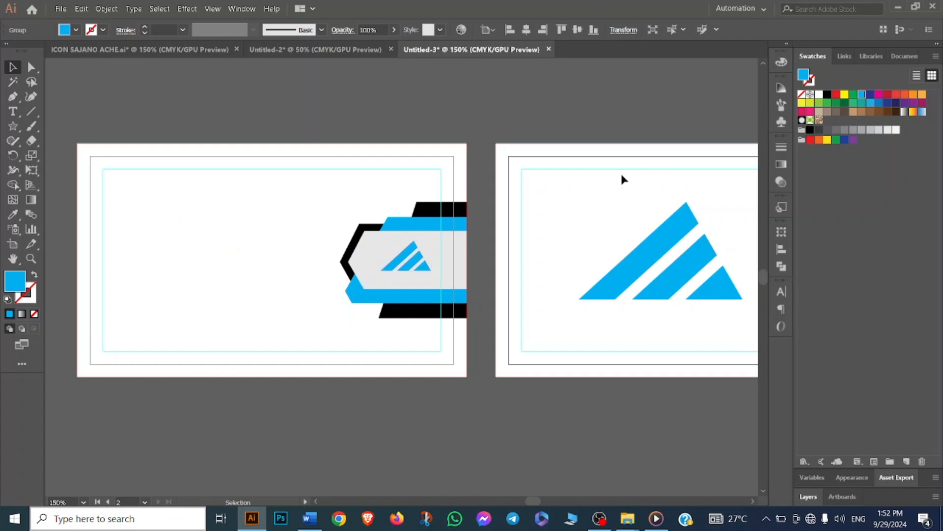
left_click_drag(242, 217, 302, 215)
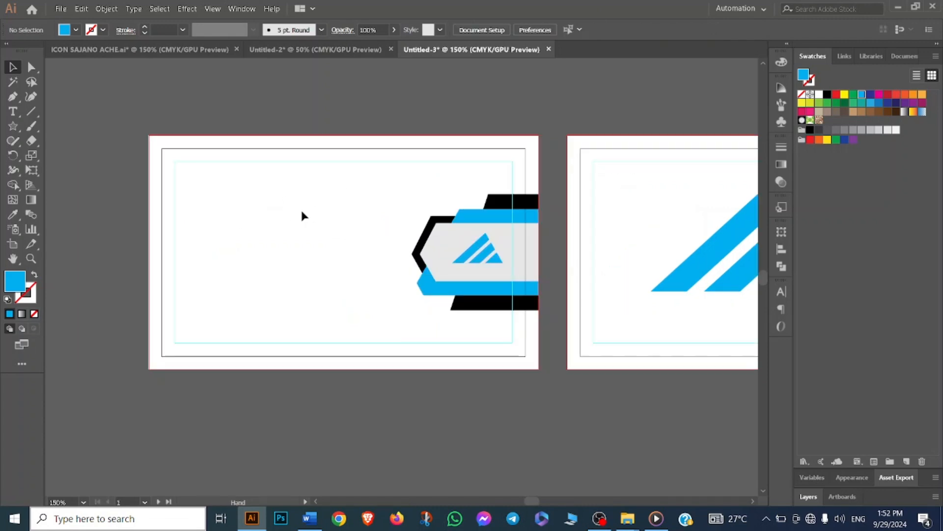
left_click(327, 48)
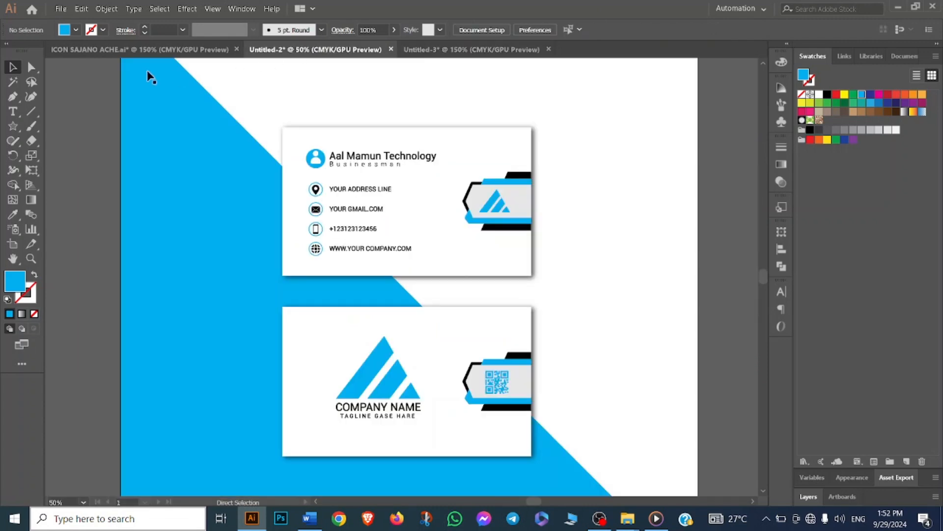
left_click(135, 51)
scroll(384, 188, "down", 1)
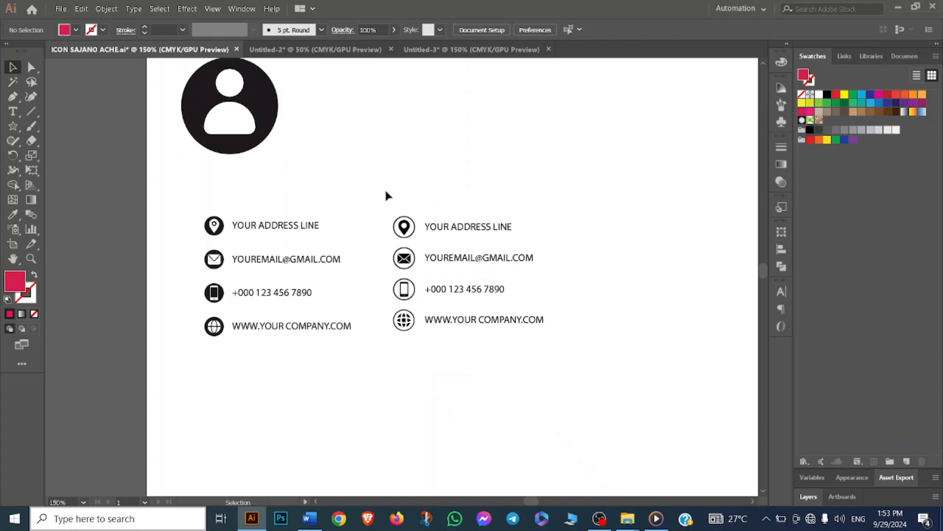
left_click_drag(396, 226, 360, 90)
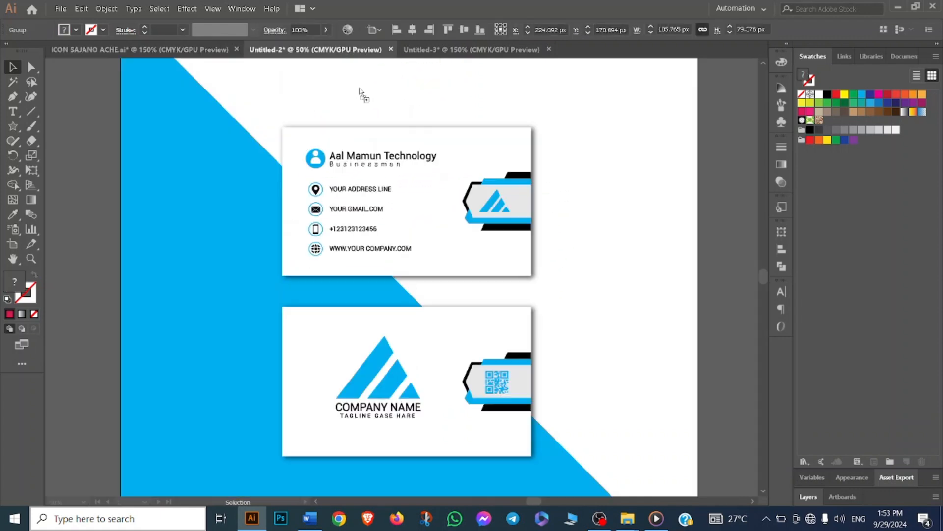
left_click_drag(470, 58, 353, 187)
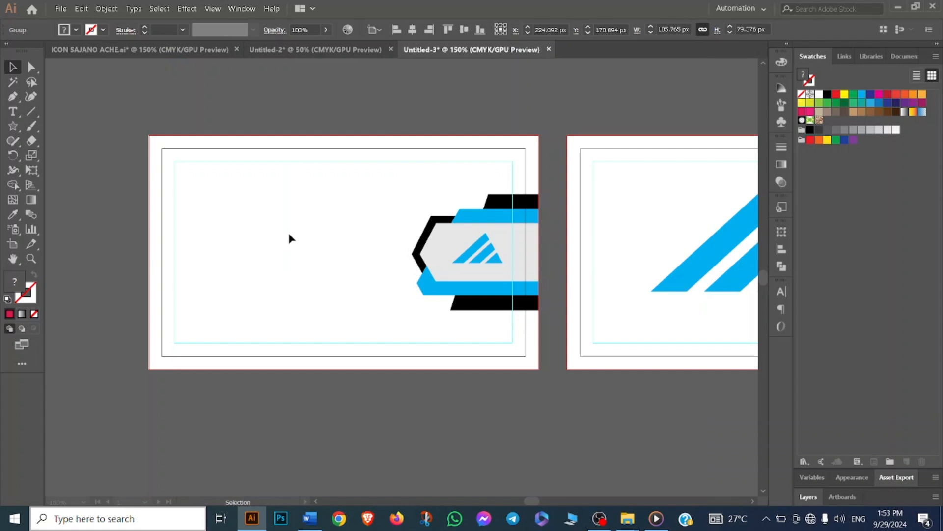
left_click_drag(288, 238, 253, 298)
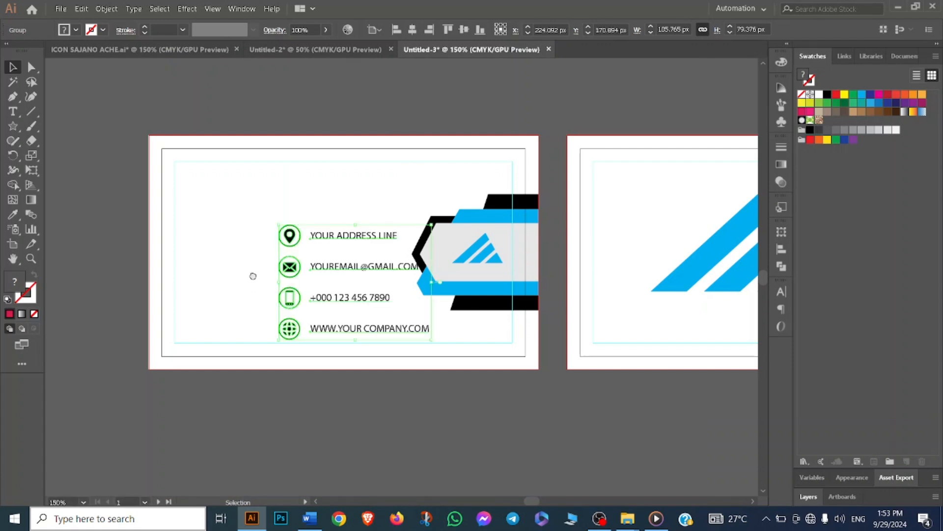
left_click_drag(383, 213, 295, 207)
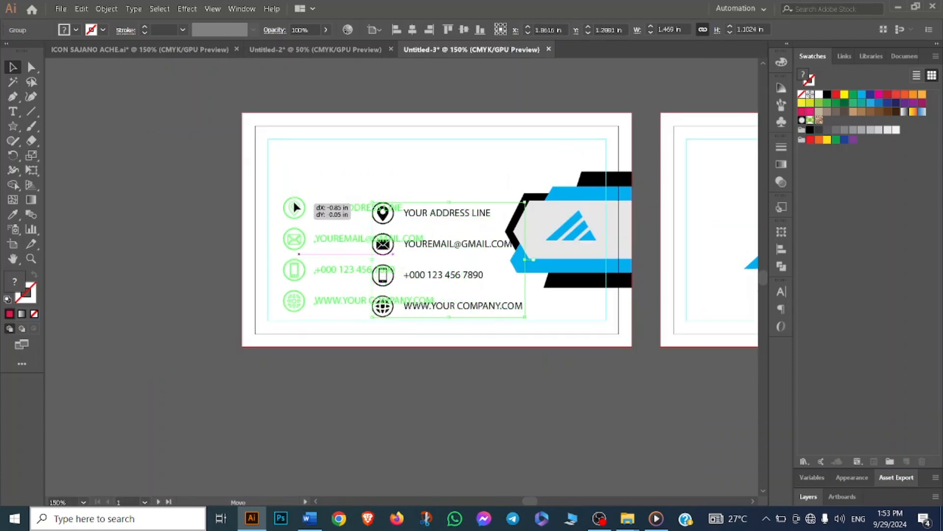
left_click_drag(161, 233, 160, 233)
left_click(148, 232)
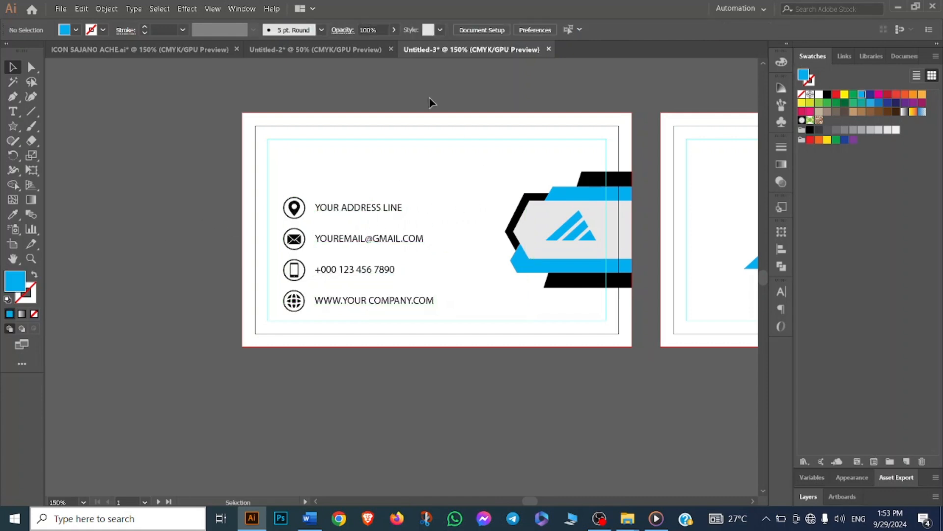
- Copy the profile icon from the icon file onto the front card and scale it down above the contact lines
left_click(322, 50)
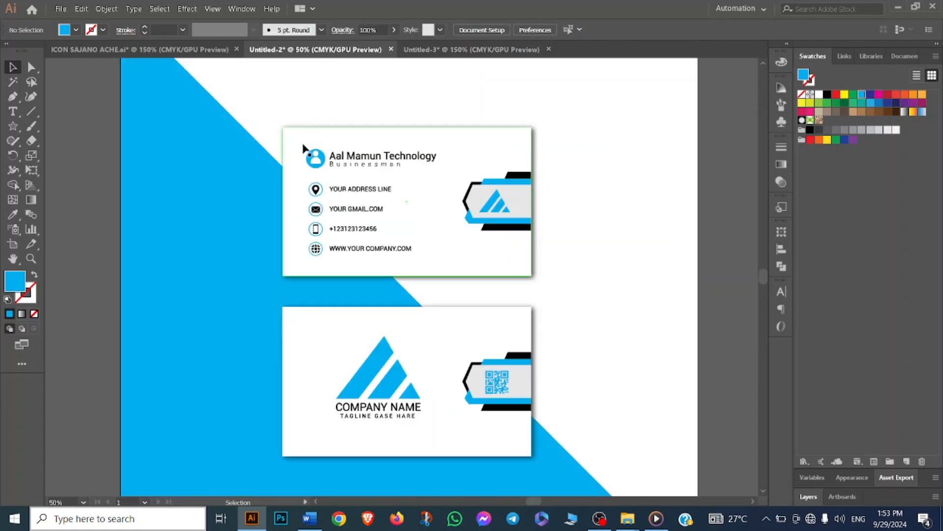
left_click(436, 53)
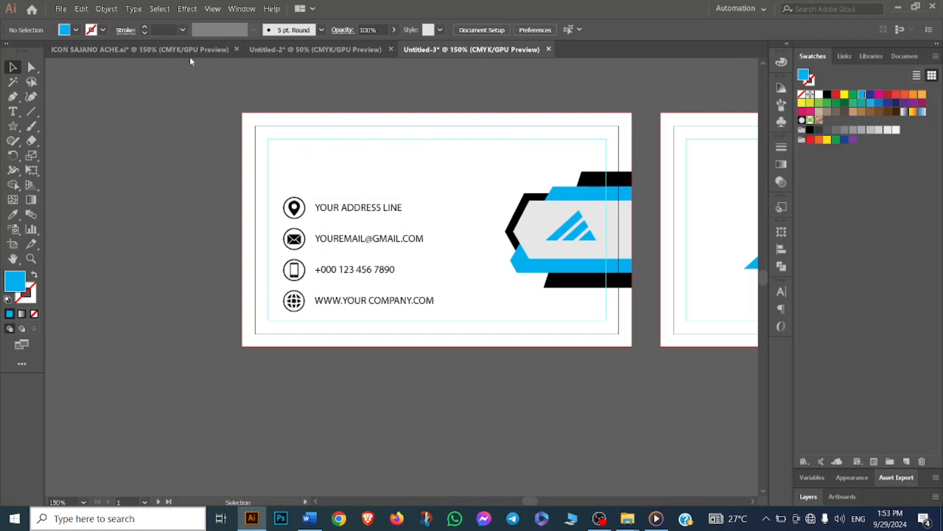
left_click(152, 51)
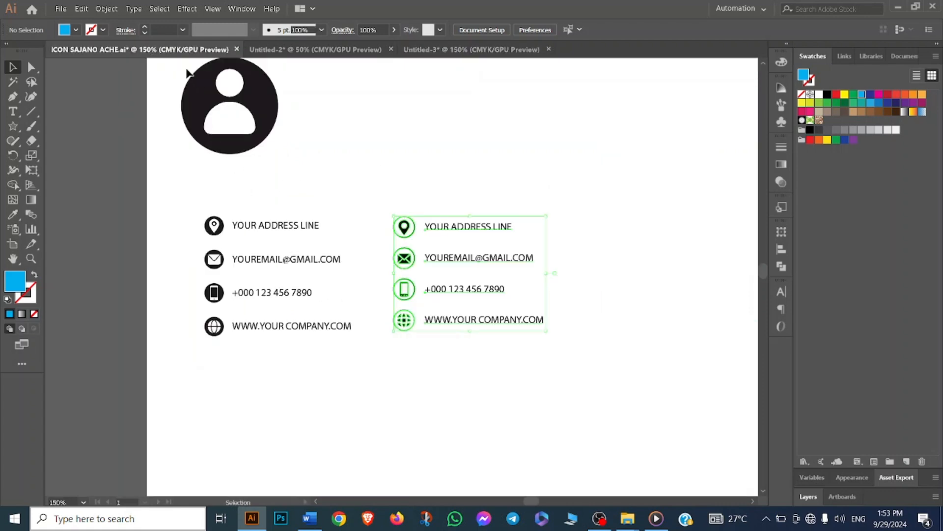
left_click(271, 129)
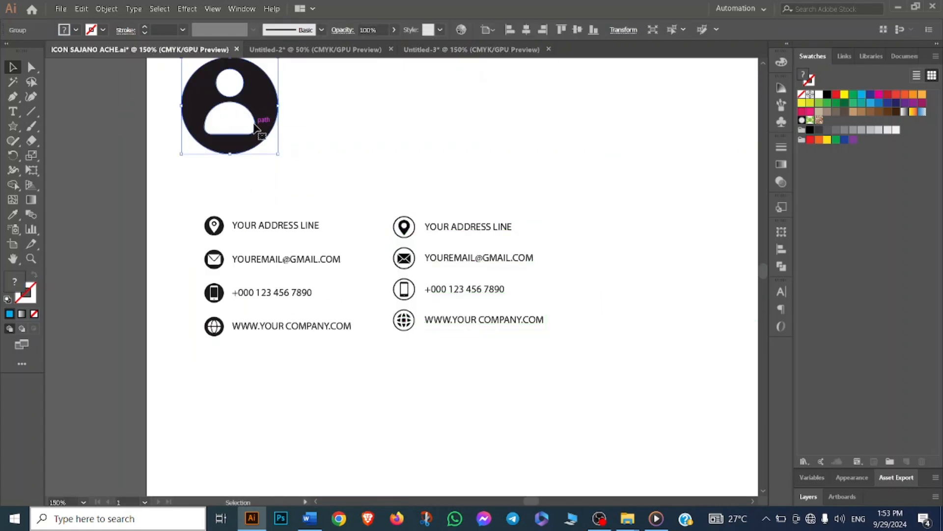
left_click_drag(255, 127, 332, 90)
left_click_drag(464, 51, 342, 169)
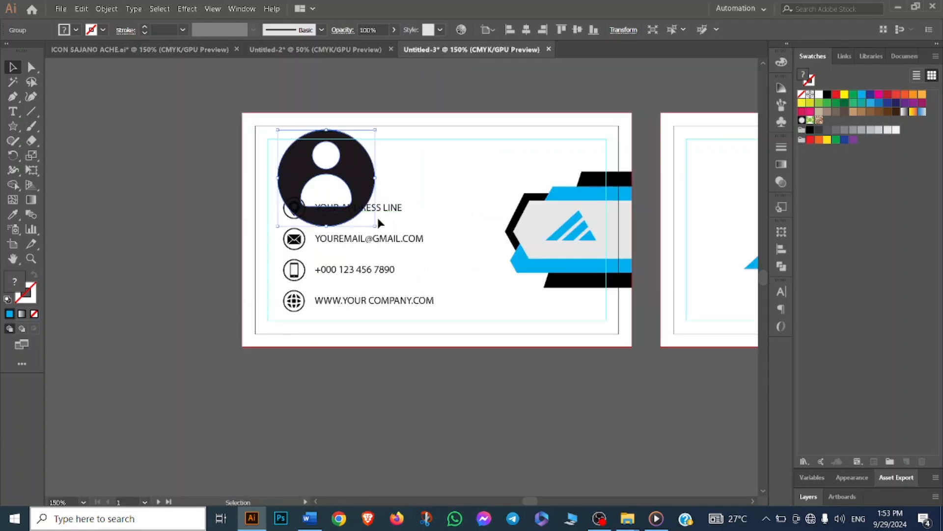
left_click_drag(375, 227, 294, 158)
left_click(346, 158)
- Ungroup the profile icon and fill its circle with cyan
scroll(355, 185, "up", 1)
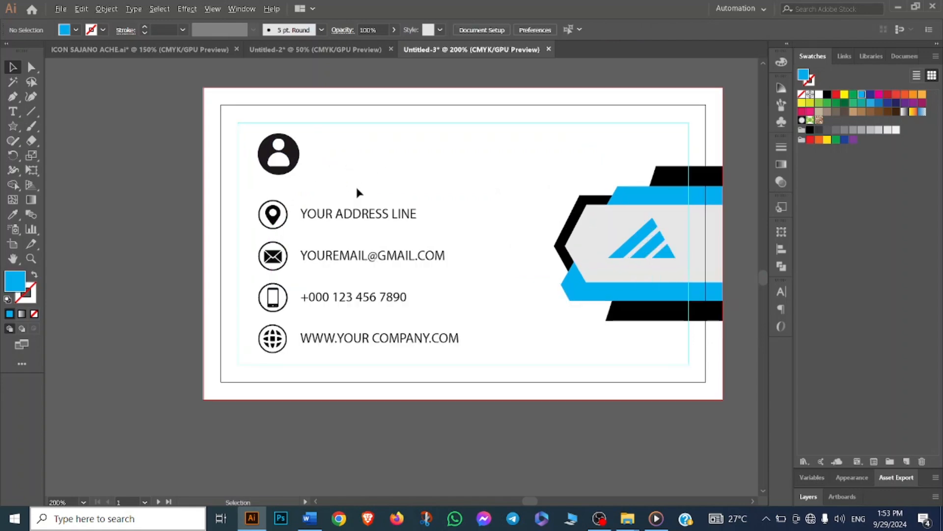
left_click(300, 170)
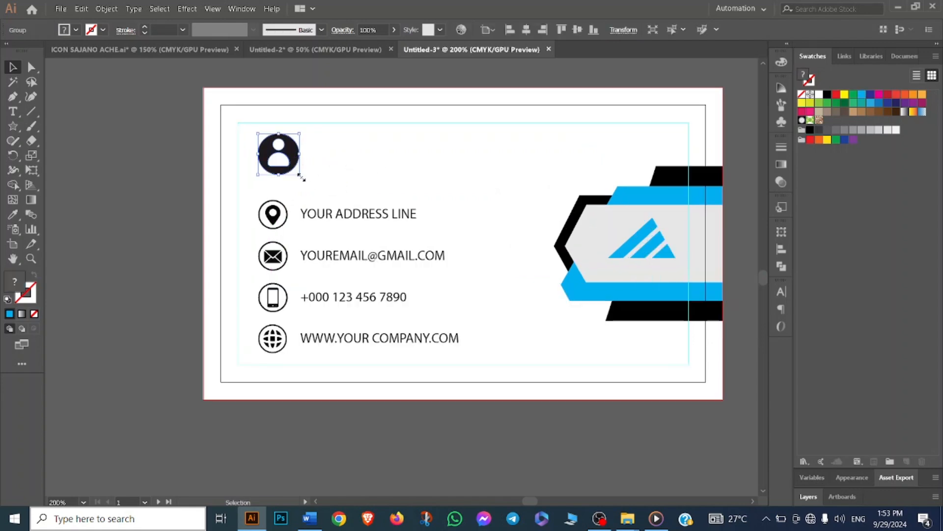
left_click_drag(301, 178, 303, 176)
left_click(310, 154)
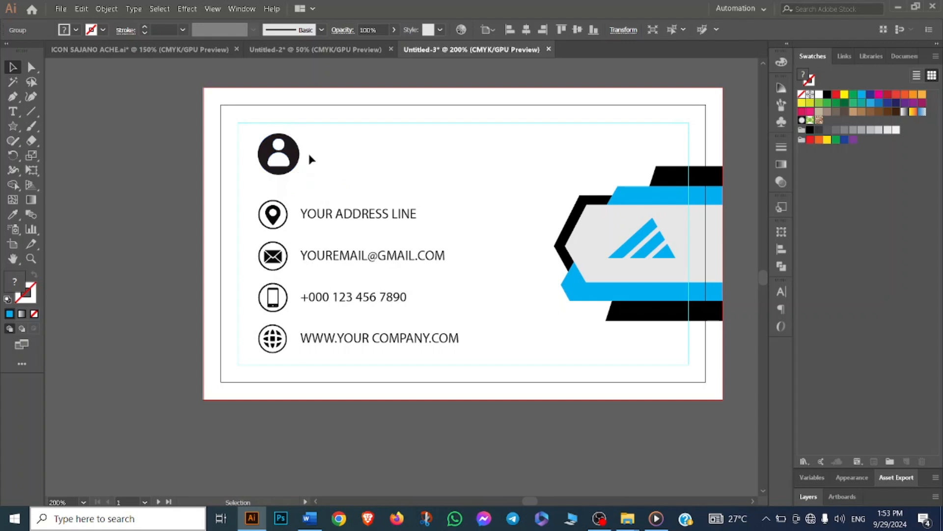
left_click(295, 156)
right_click(291, 153)
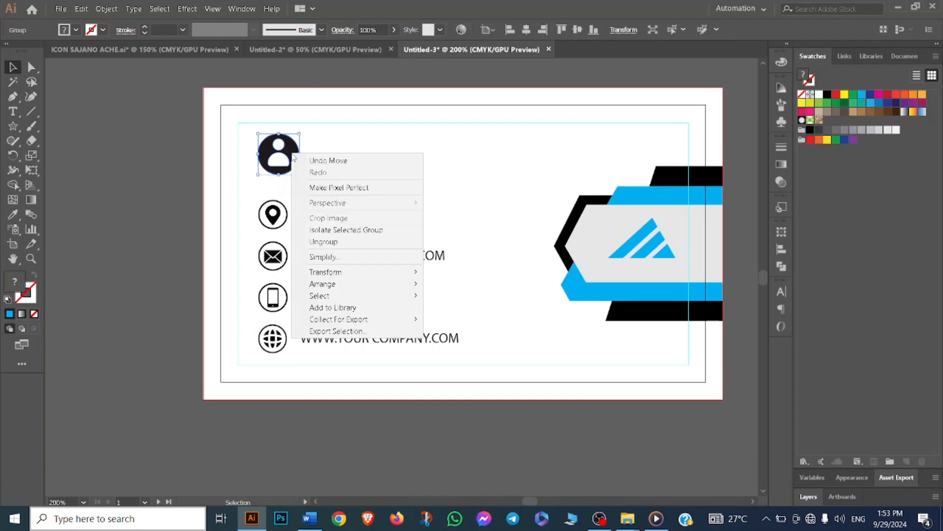
left_click(338, 242)
left_click(344, 159)
left_click(294, 158)
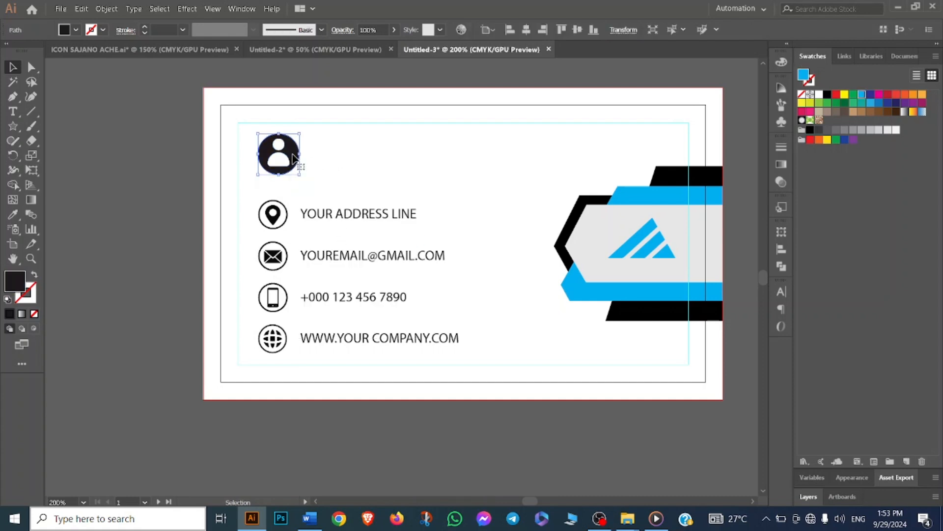
left_click(863, 95)
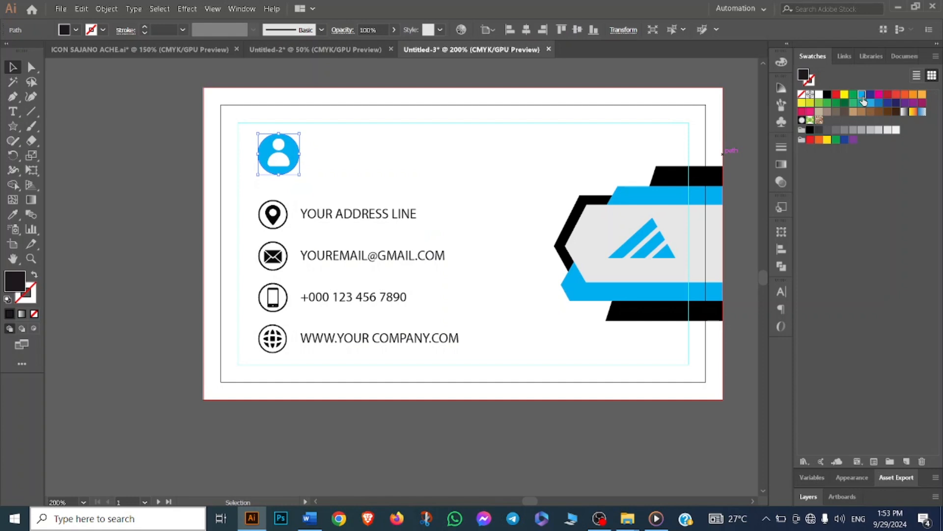
left_click(594, 102)
- Ungroup the contact info group on the front card
scroll(250, 203, "up", 2)
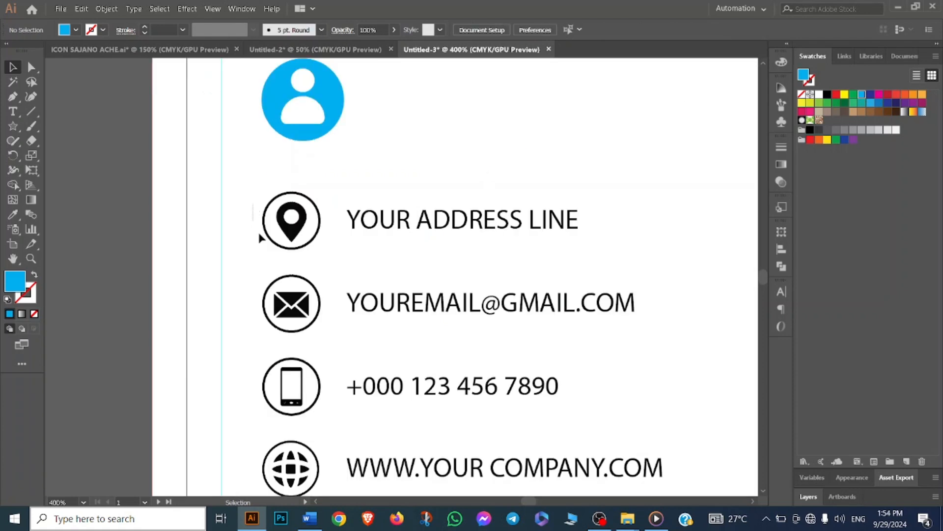
left_click_drag(268, 265, 267, 312)
left_click_drag(261, 415, 292, 411)
right_click(275, 294)
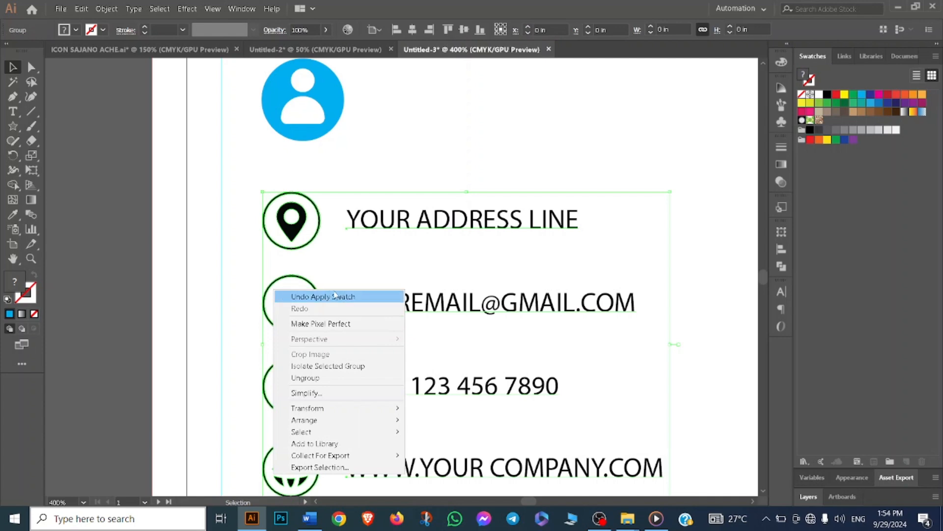
left_click(329, 388)
left_click(338, 234)
- Ungroup the contact icons and color their outer rings cyan
scroll(338, 234, "down", 1)
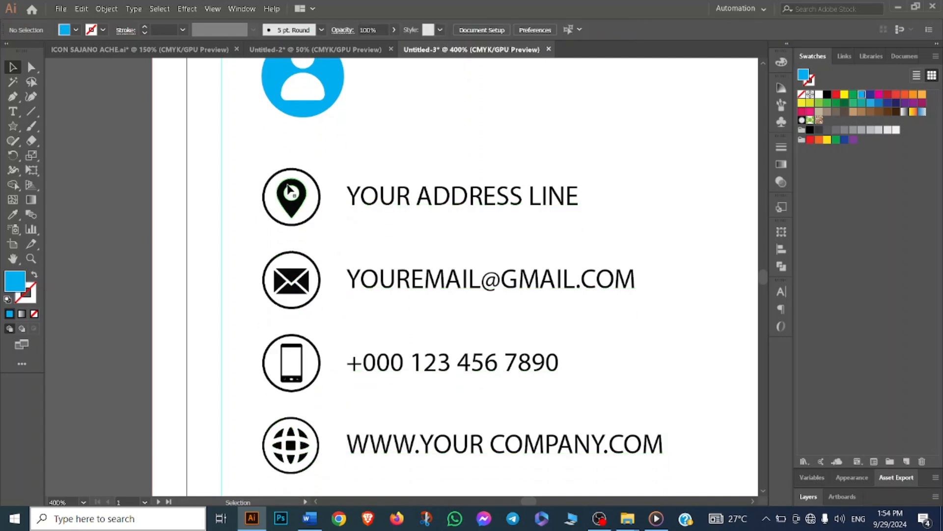
left_click_drag(245, 174, 284, 455)
right_click(284, 454)
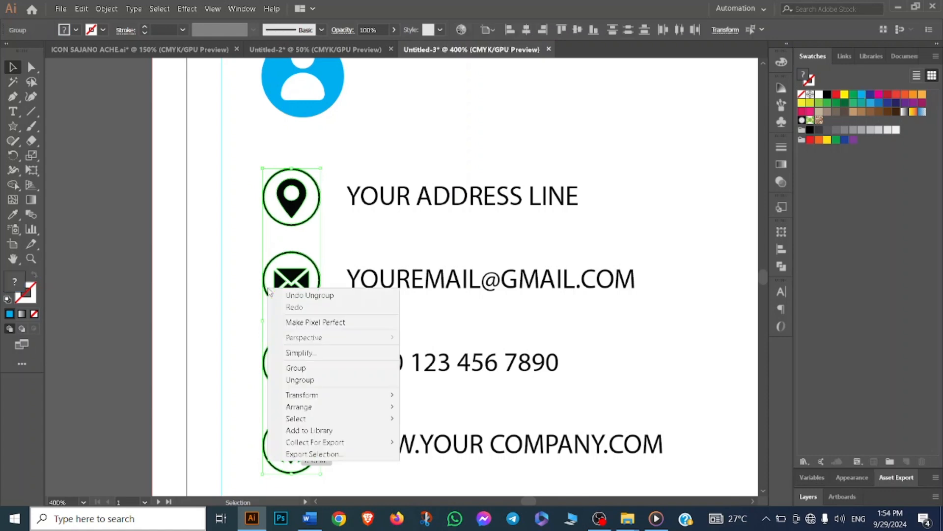
left_click(300, 380)
left_click(241, 190)
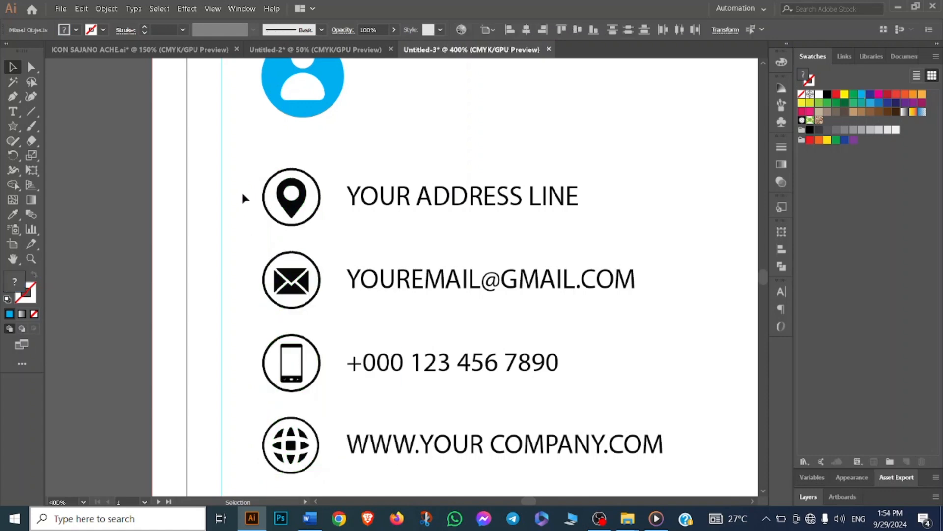
left_click_drag(263, 266, 266, 466)
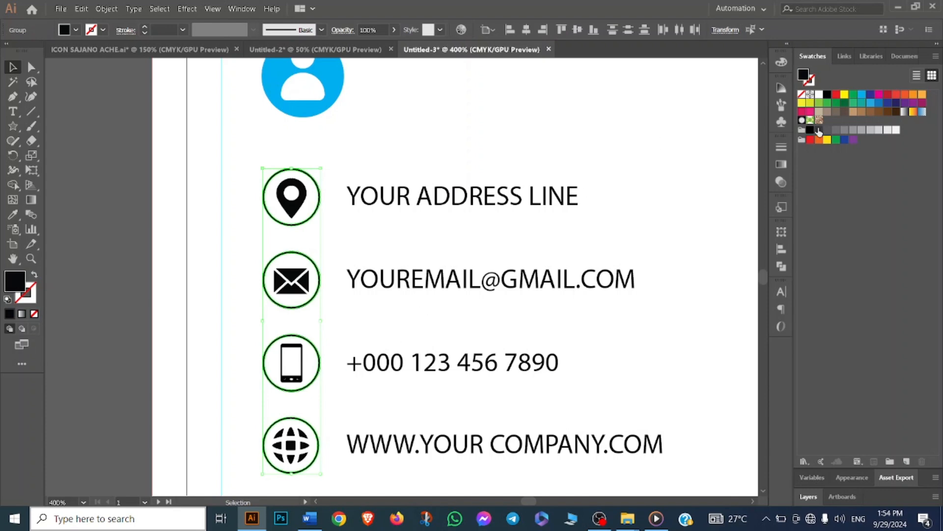
left_click(863, 94)
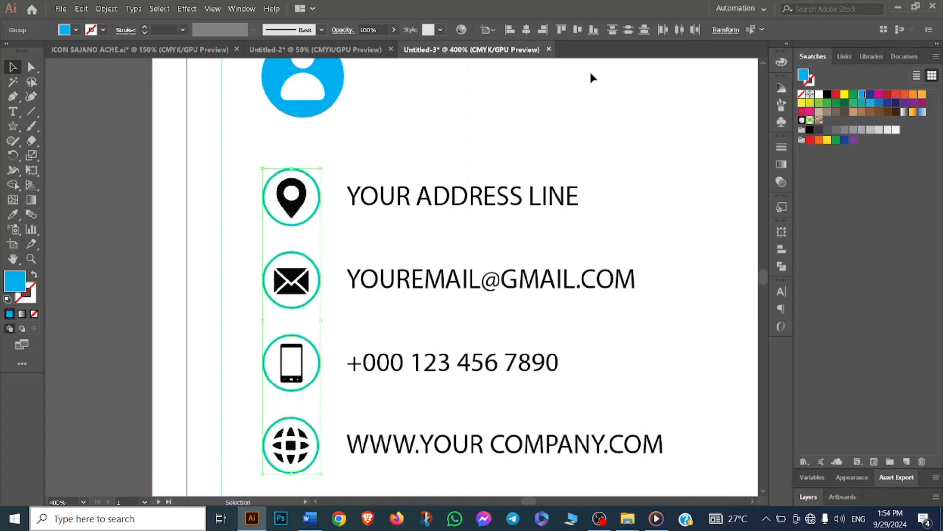
scroll(591, 77, "down", 1)
left_click(569, 94)
left_click_drag(262, 153, 314, 449)
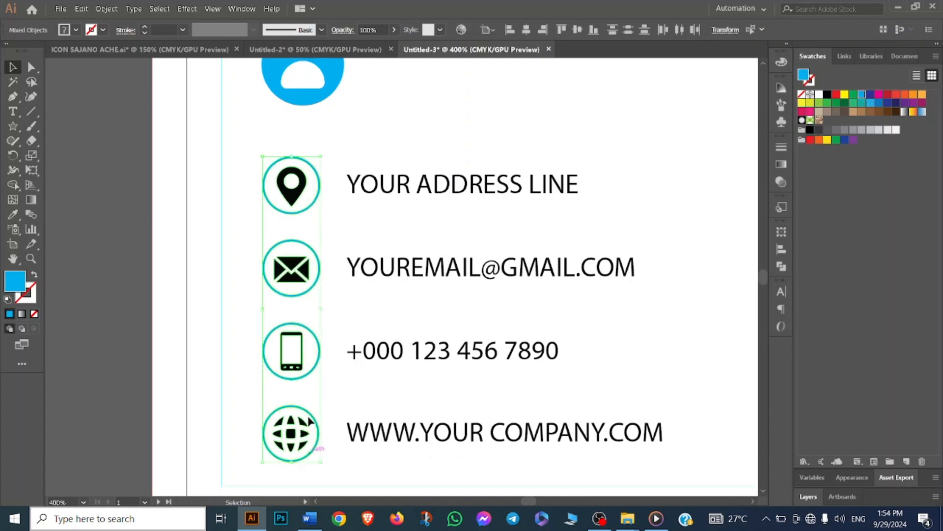
left_click(387, 153)
scroll(426, 143, "up", 3)
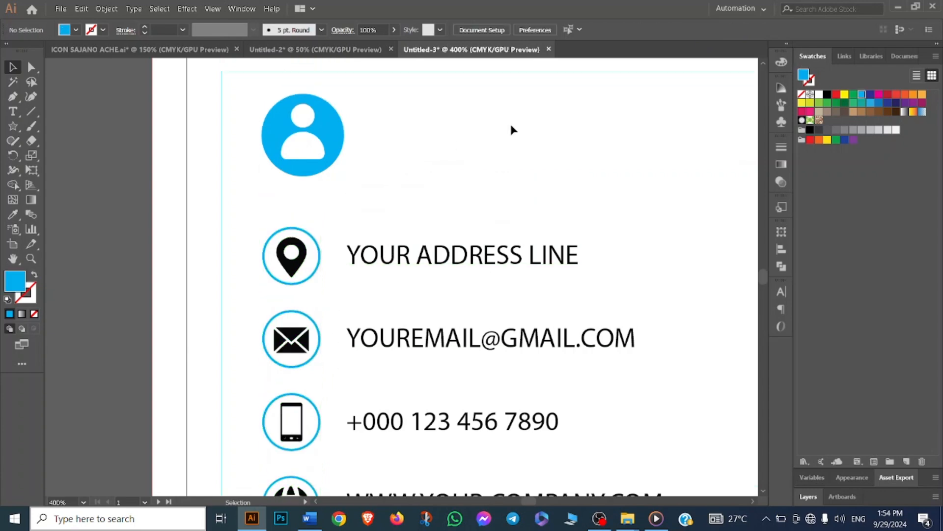
- Add a point text line reading Aal Mamun Technology beside the profile icon on the front card
scroll(519, 104, "down", 1)
left_click_drag(502, 138, 431, 147)
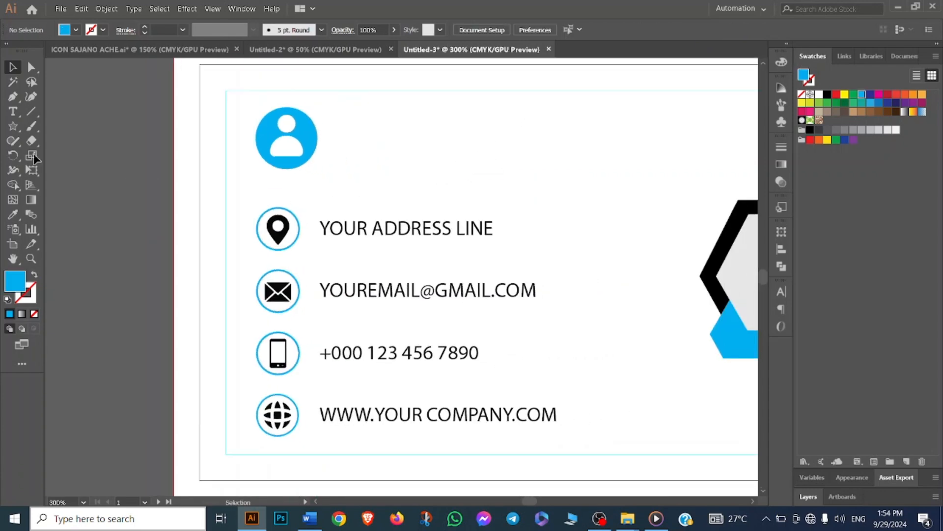
left_click(13, 113)
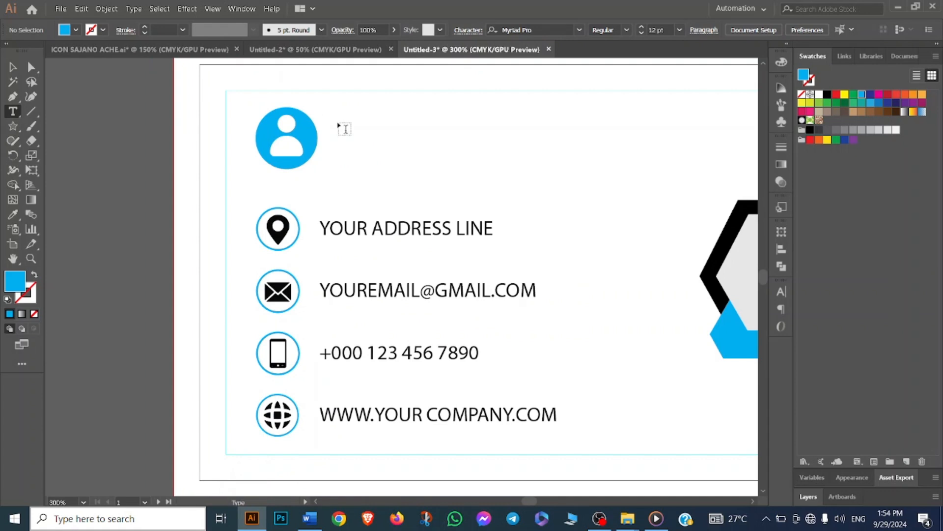
left_click(338, 123)
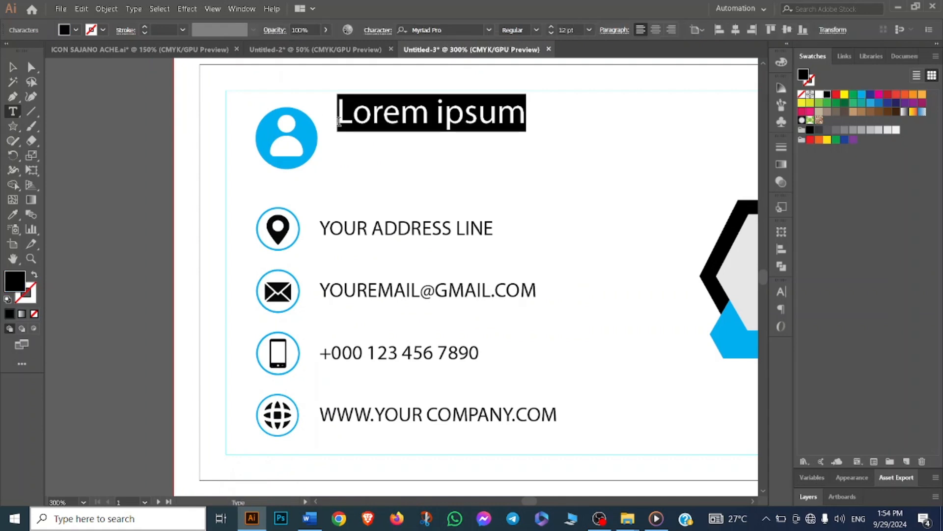
type("AA")
key("BackSpace")
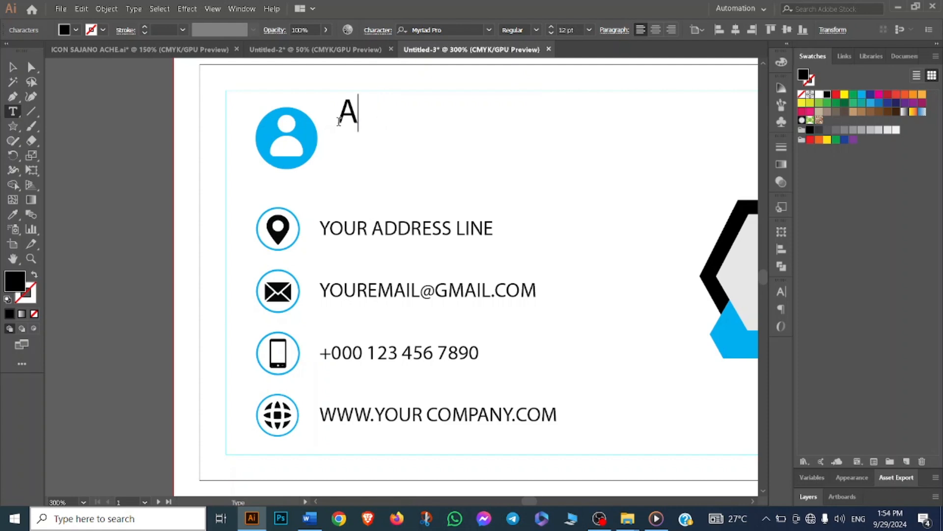
type("al M")
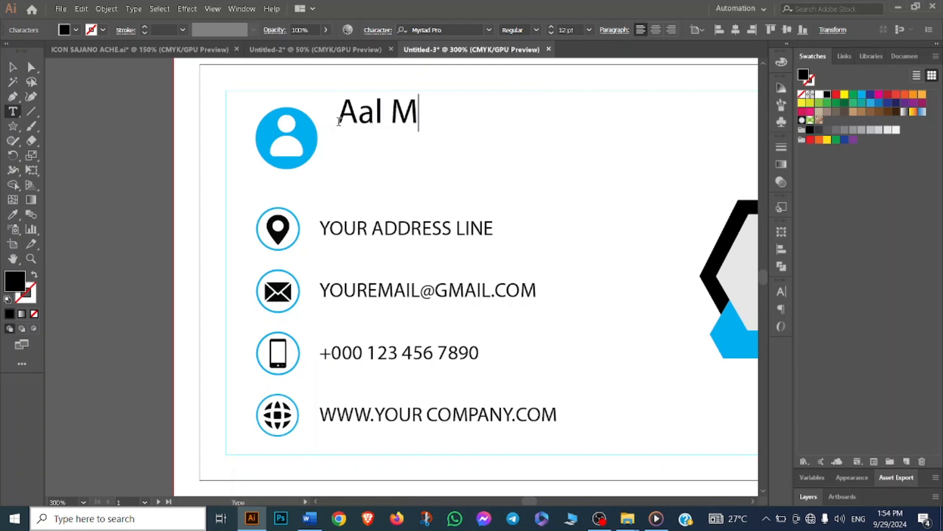
type("amun ")
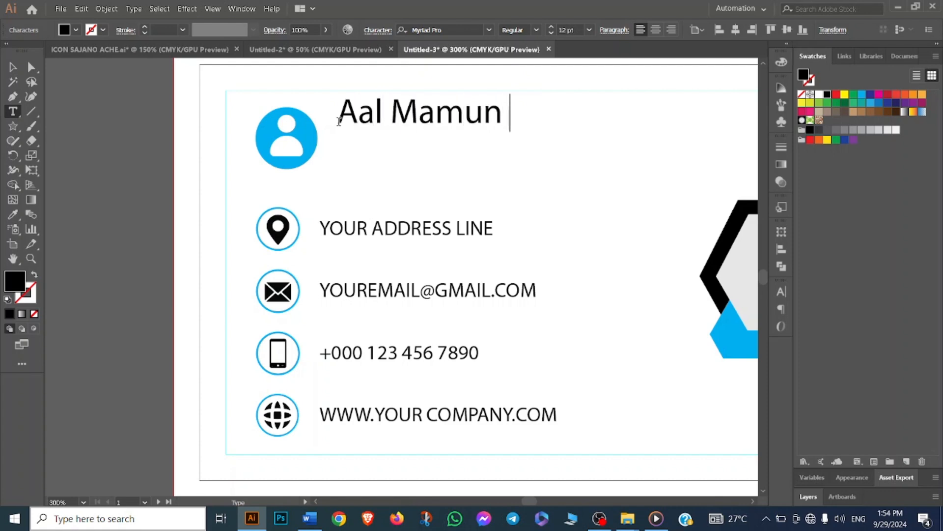
type("Tec")
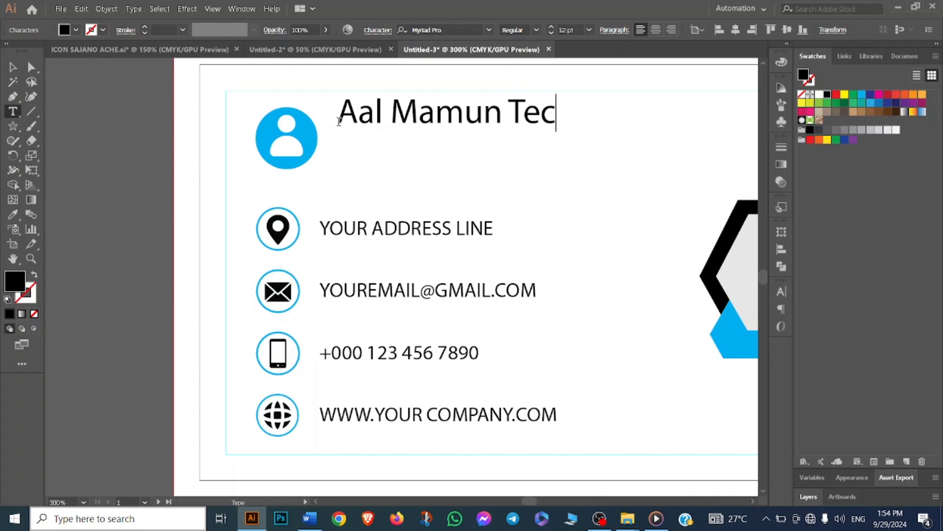
type("hnology")
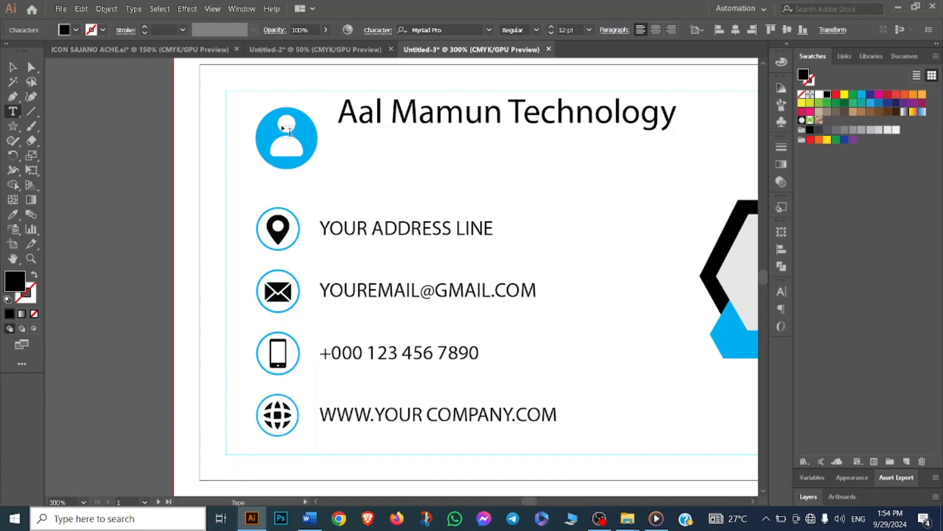
- Move the company name text next to the profile icon and set its font size to 11 pt
left_click(12, 67)
left_click_drag(444, 121, 427, 134)
key("ctrl+minus")
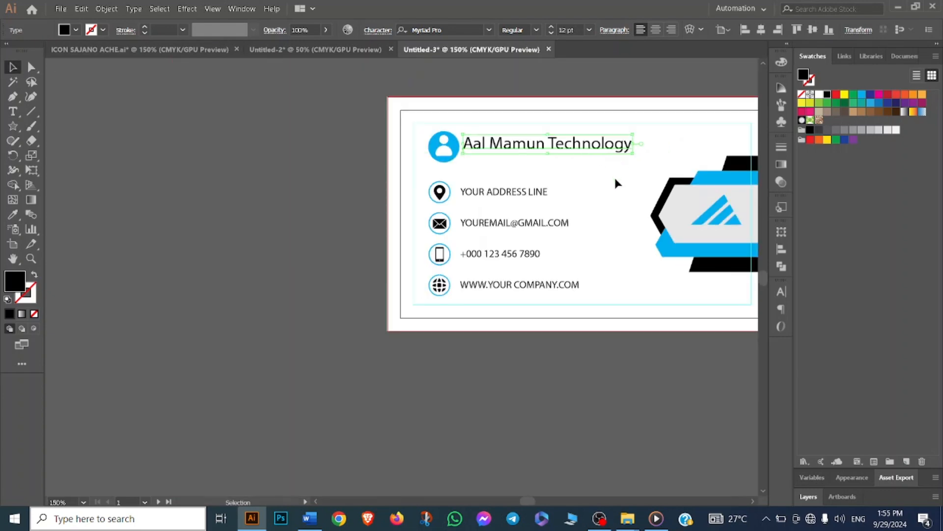
scroll(614, 178, "right", 2)
left_click(589, 30)
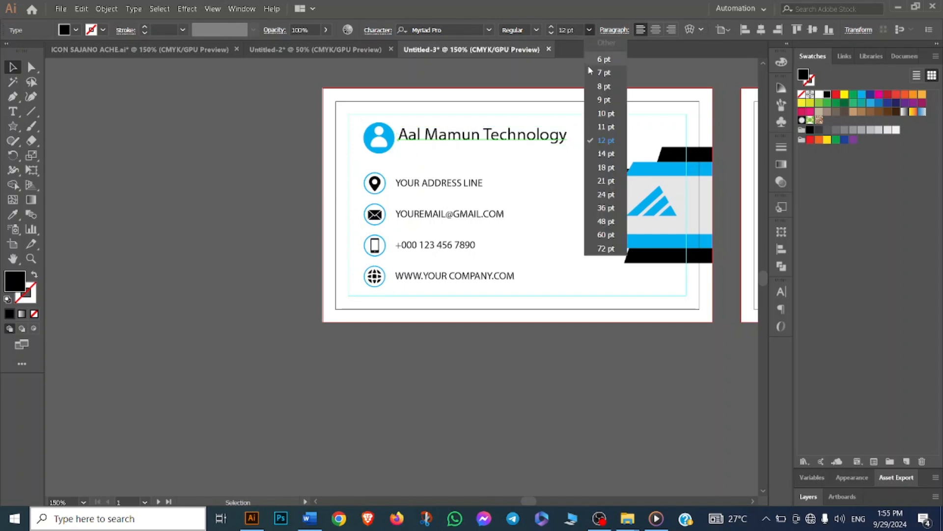
left_click(605, 128)
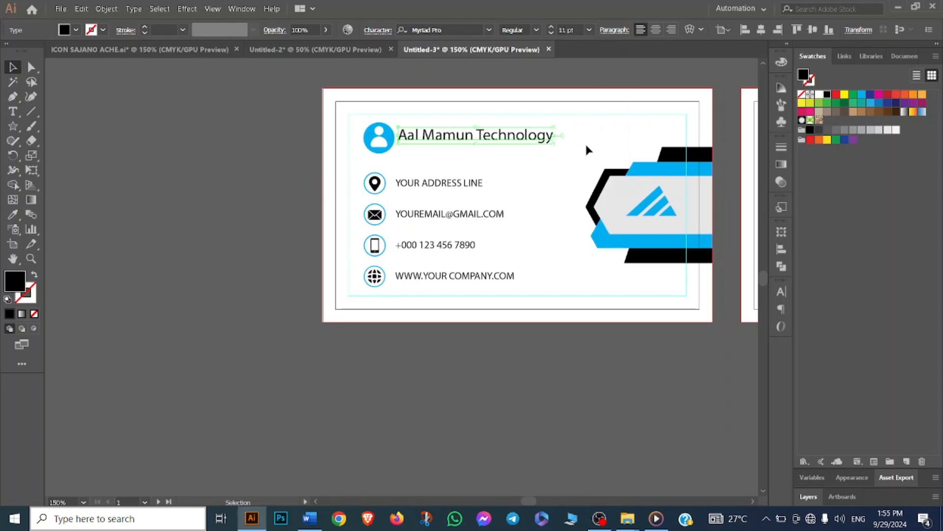
- Add a new placeholder text line below the company name and set its font size to 6 pt
scroll(582, 140, "up", 1)
left_click(513, 180)
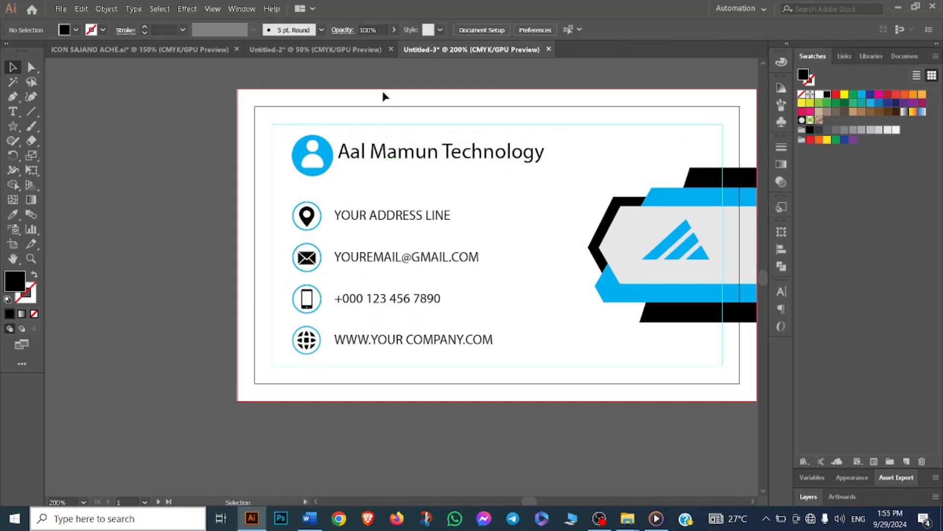
left_click(13, 111)
left_click(346, 169)
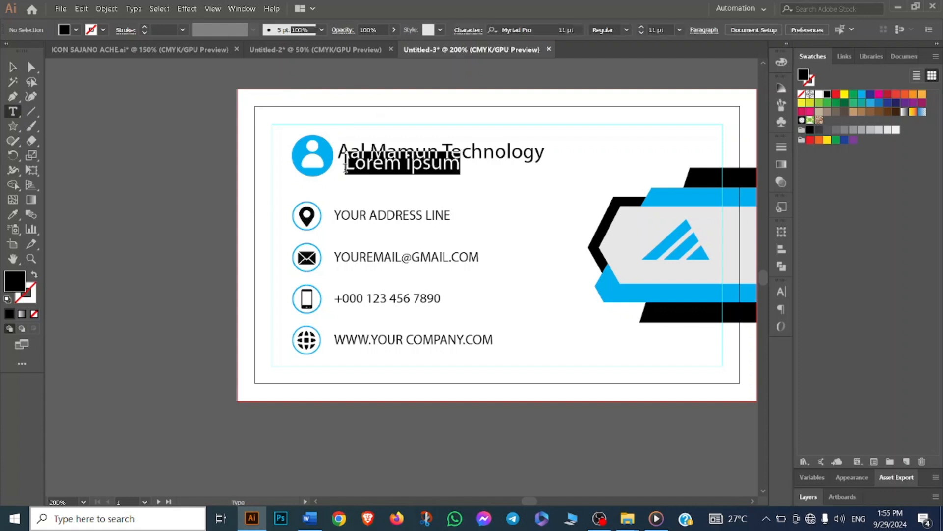
left_click(589, 30)
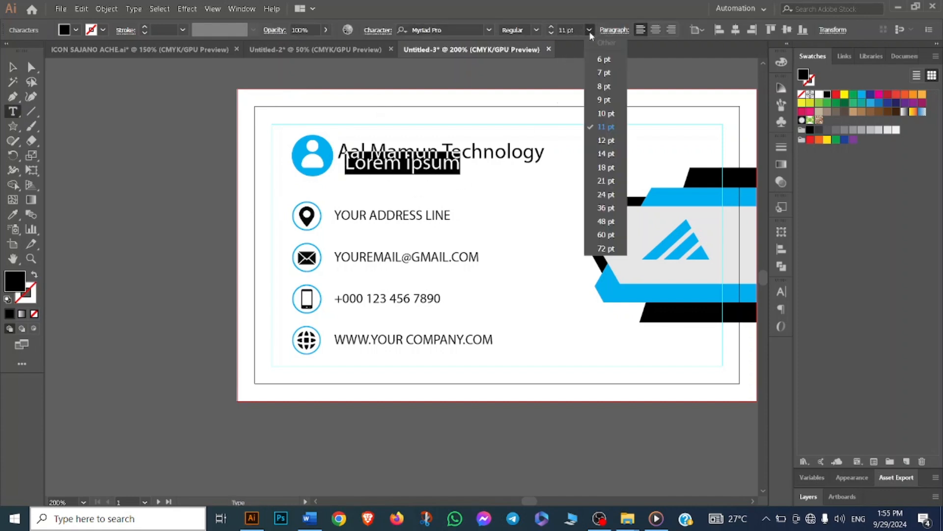
left_click(603, 60)
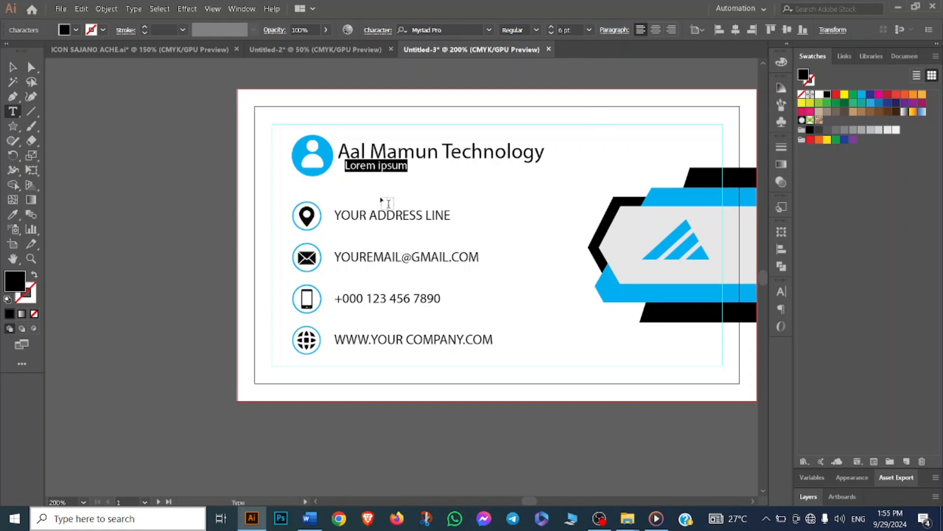
- Position the small text under the company name and replace its content with Businessman
left_click(13, 67)
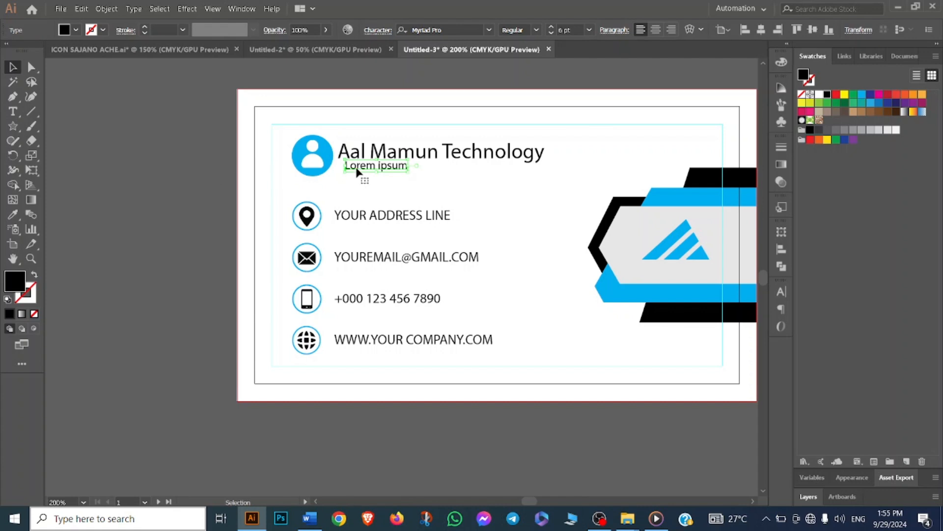
left_click_drag(358, 176, 369, 177)
double_click(369, 177)
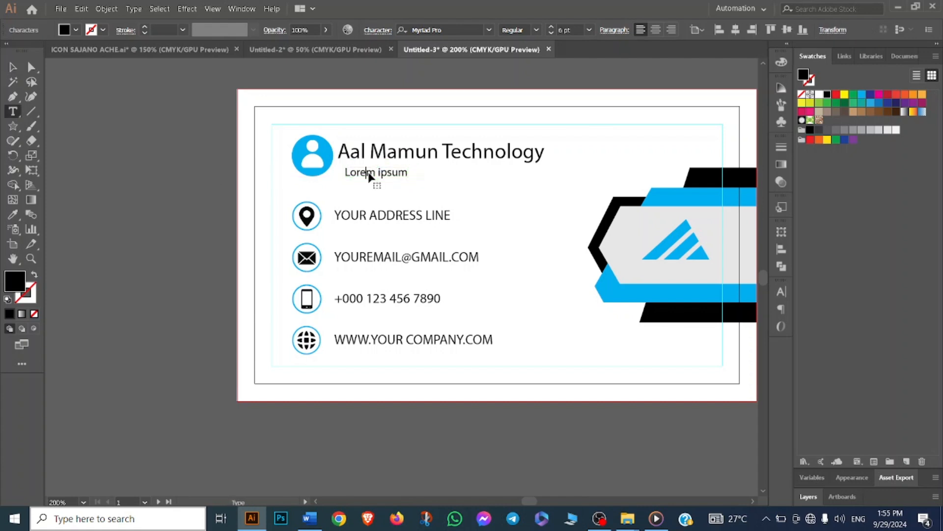
double_click(369, 172)
triple_click(369, 172)
key("BackSpace")
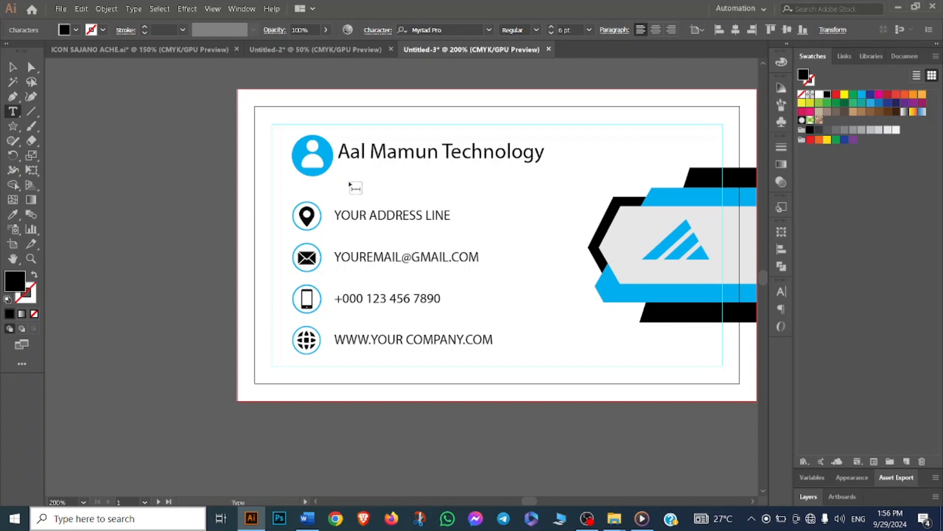
type("Bu")
type("sinessman")
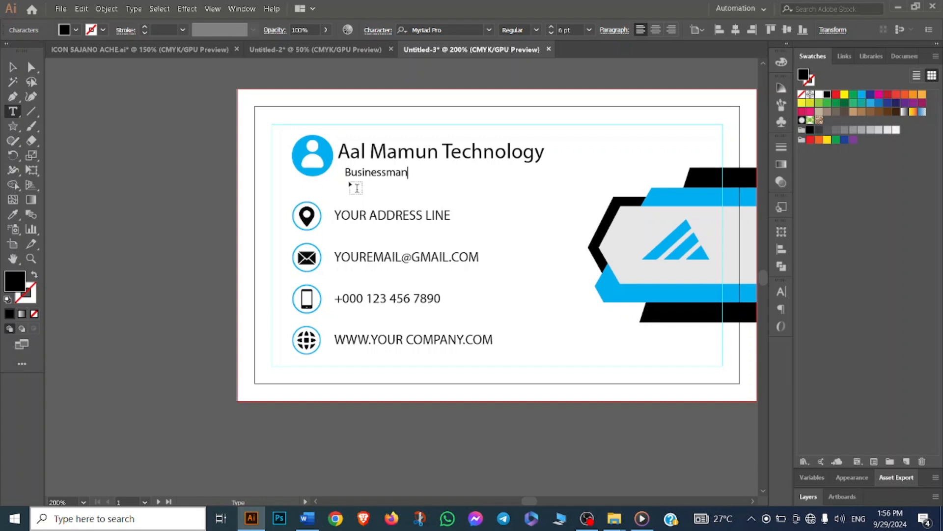
- Set the Businessman line to All Caps with a tracking of 500
left_click_drag(346, 172, 409, 171)
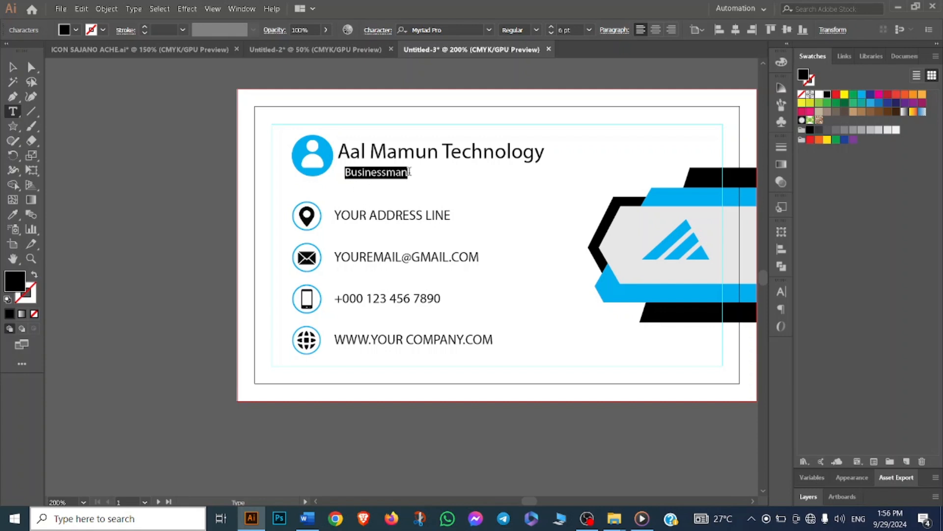
left_click(783, 292)
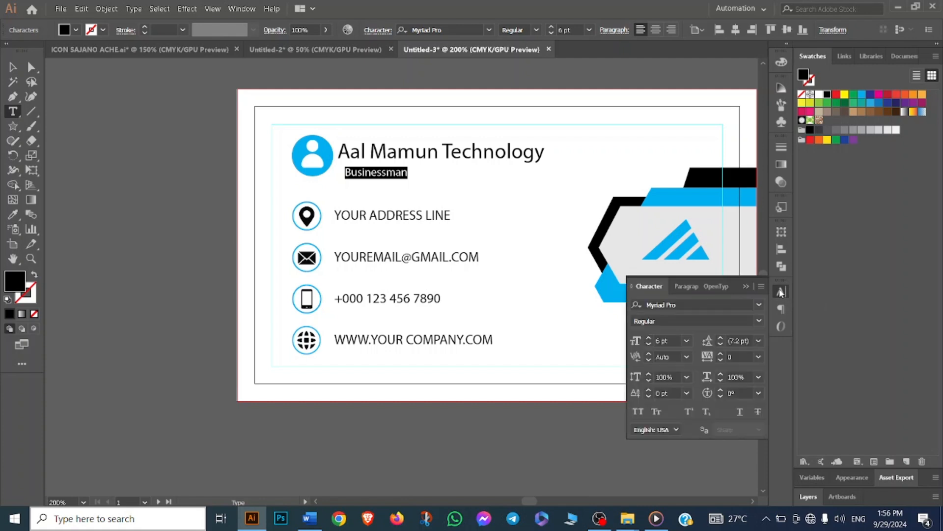
left_click(638, 412)
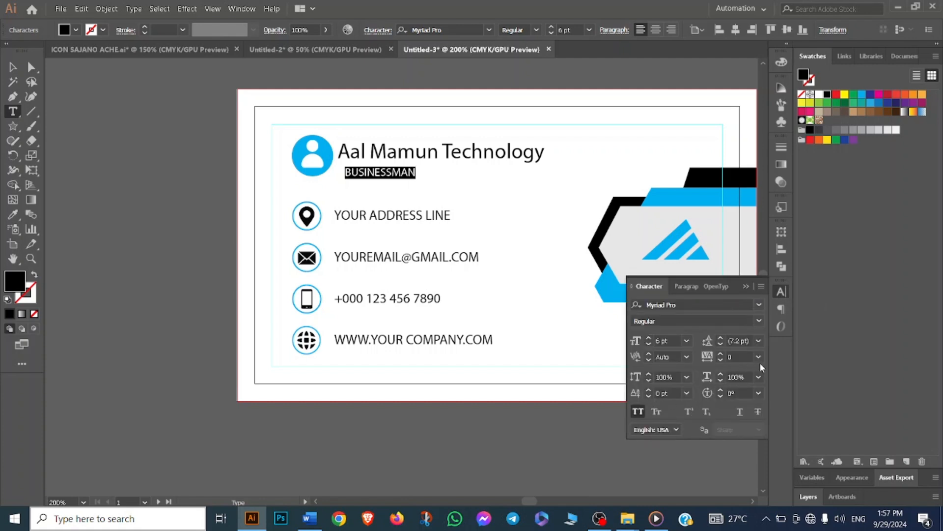
left_click(735, 357)
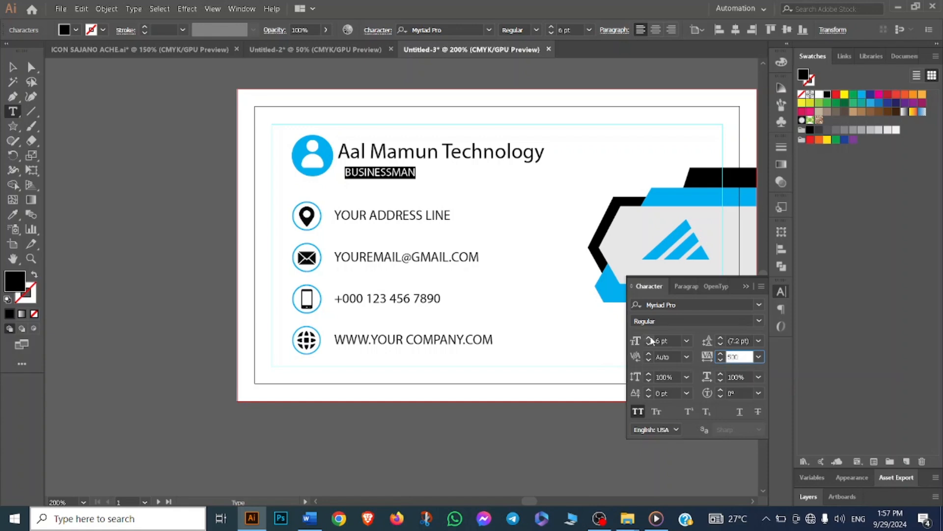
key("Return")
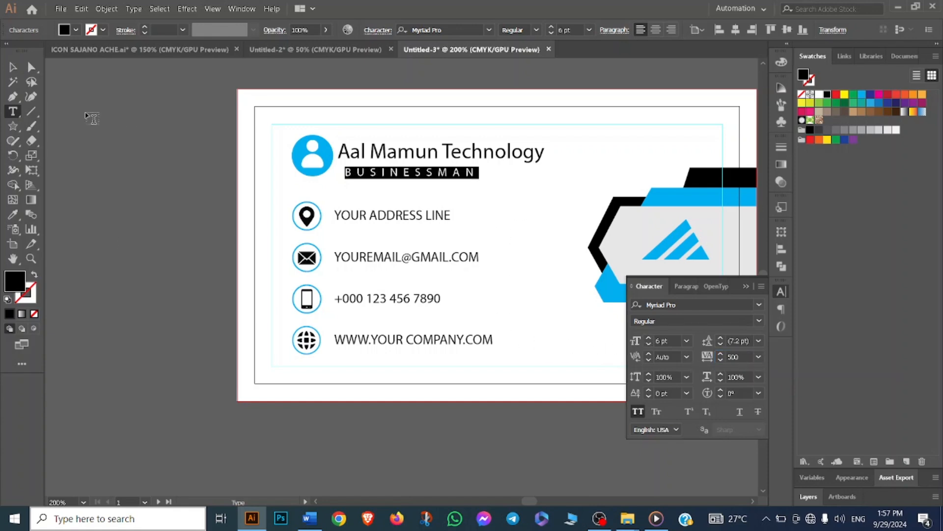
- Apply the Roboto font to the company name and Businessman text
left_click(13, 66)
left_click(88, 93)
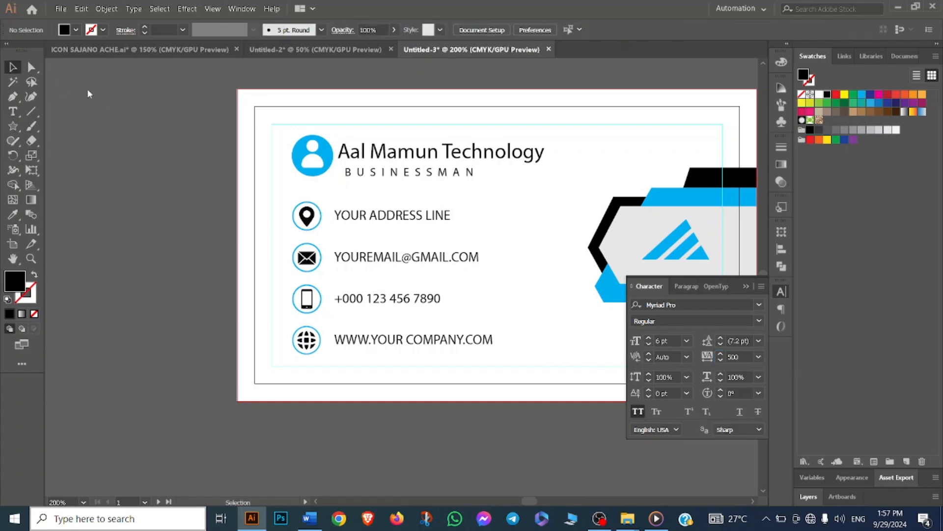
left_click(402, 172)
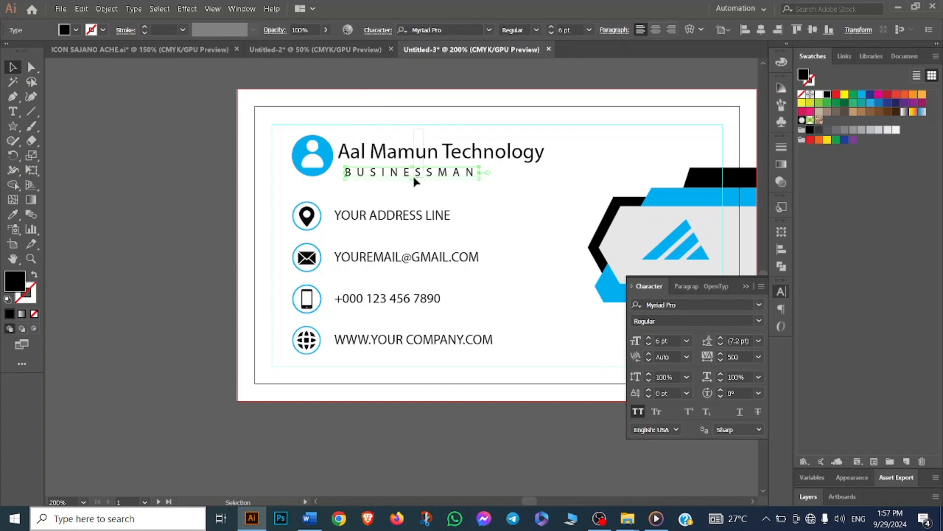
left_click(484, 30)
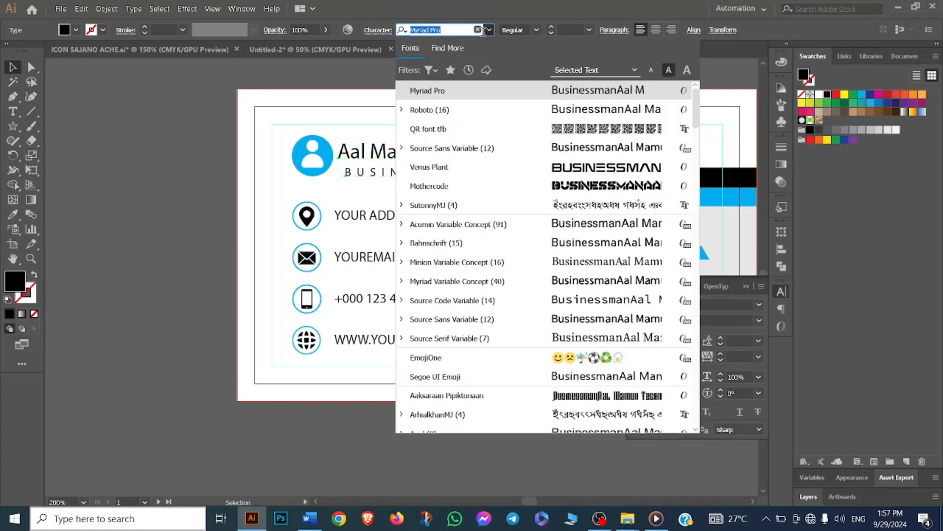
left_click(459, 111)
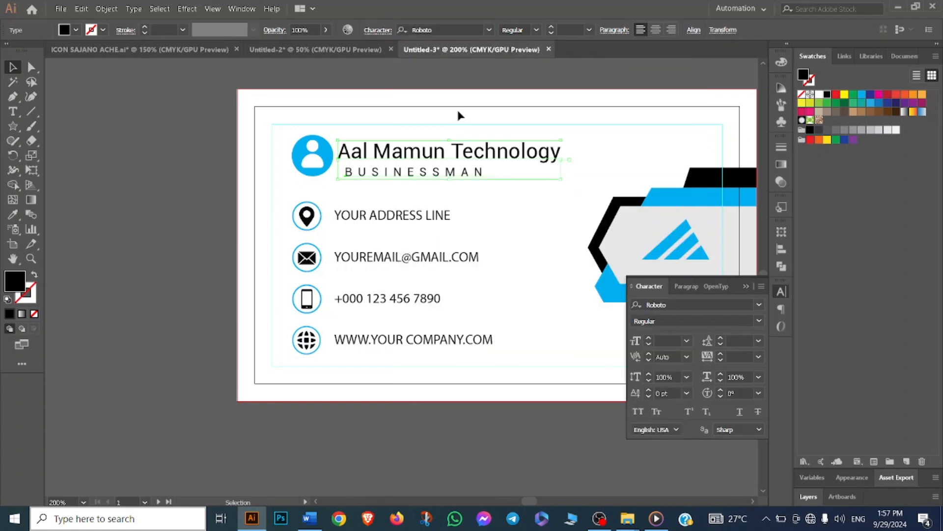
left_click(489, 199)
- Set the Businessman line's font to Roboto with the Light style
left_click(459, 173)
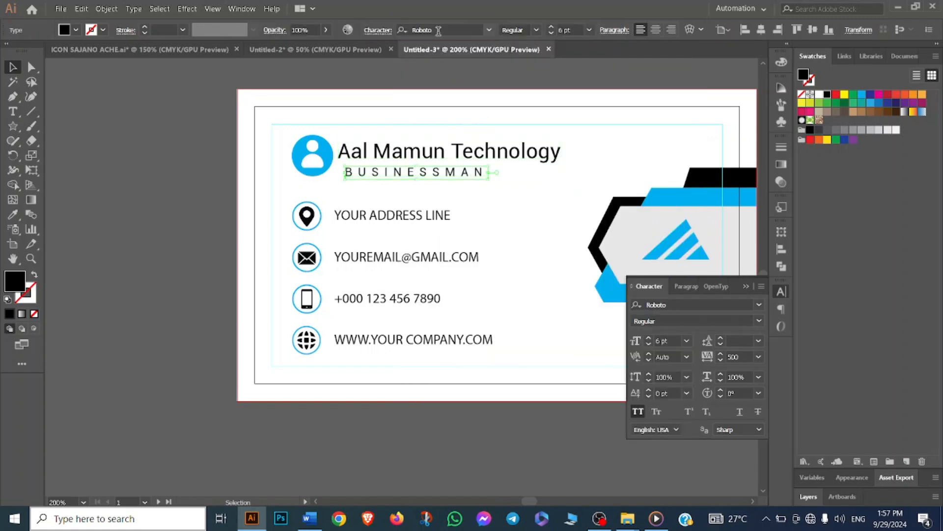
left_click(489, 30)
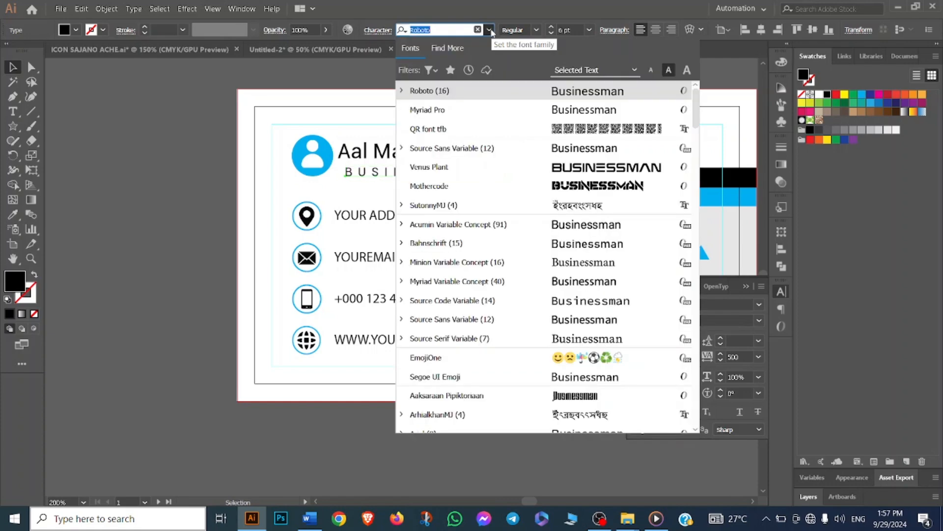
left_click(487, 94)
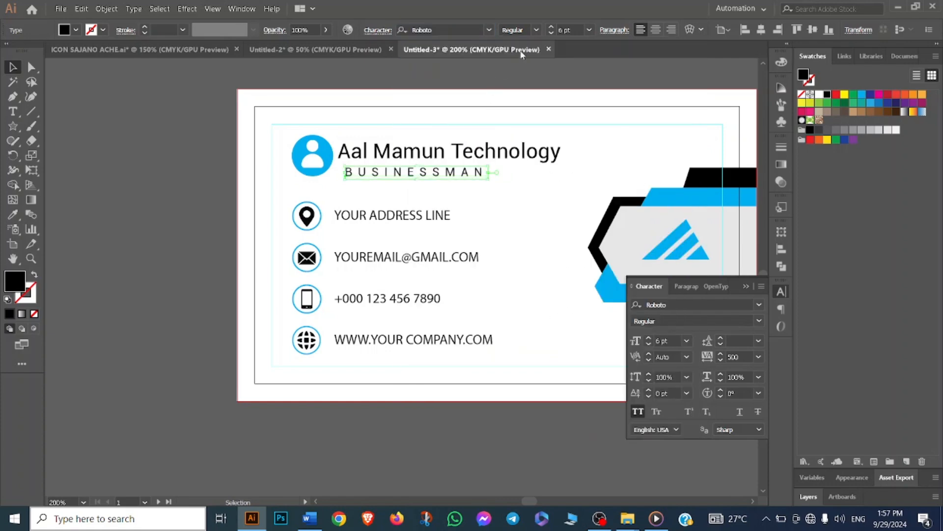
left_click(535, 29)
left_click(521, 125)
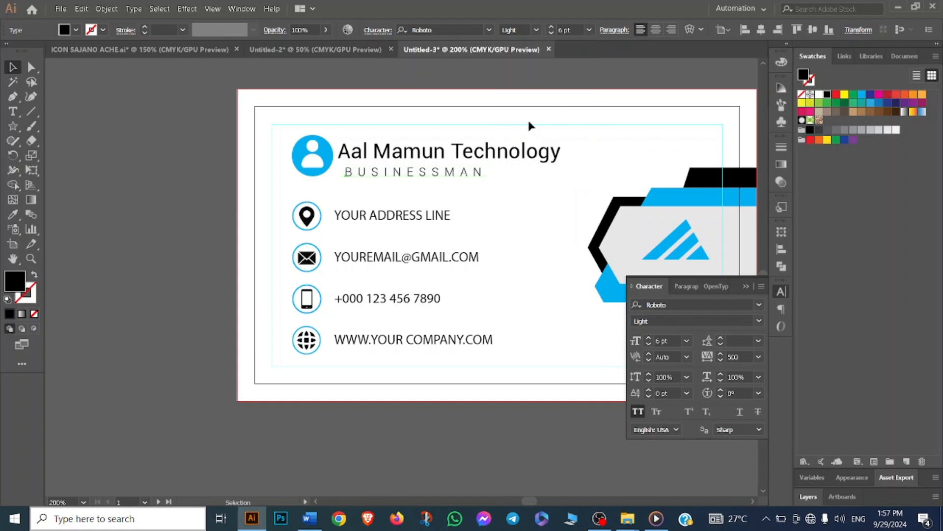
left_click(535, 190)
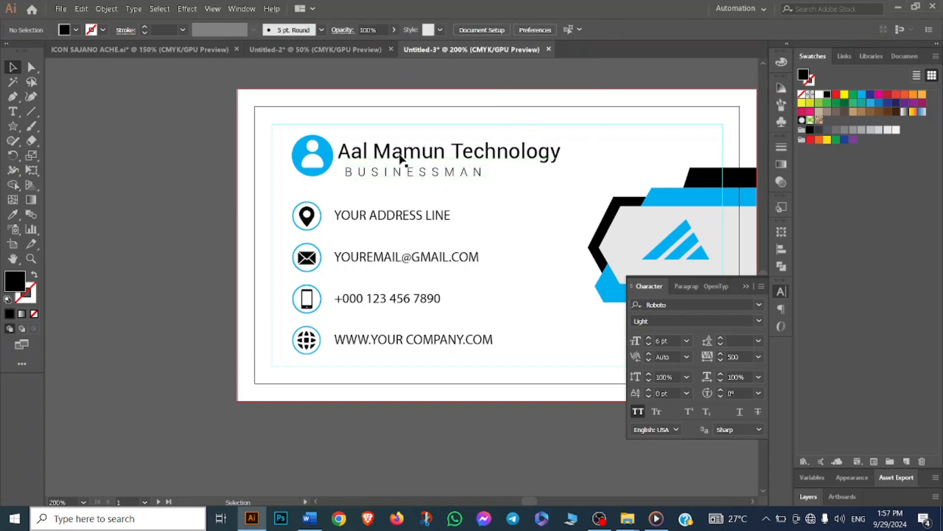
- Apply the Roboto font to the four contact detail lines
left_click_drag(438, 207, 420, 367)
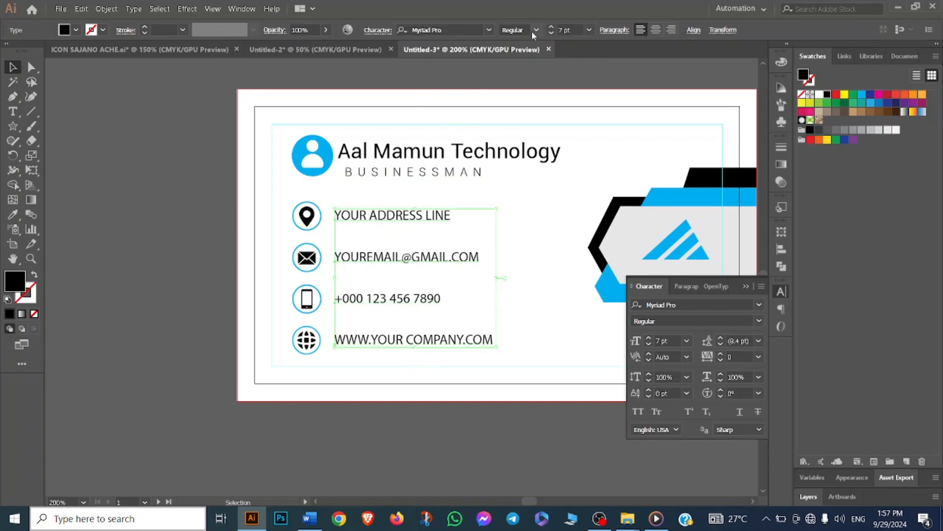
left_click(489, 30)
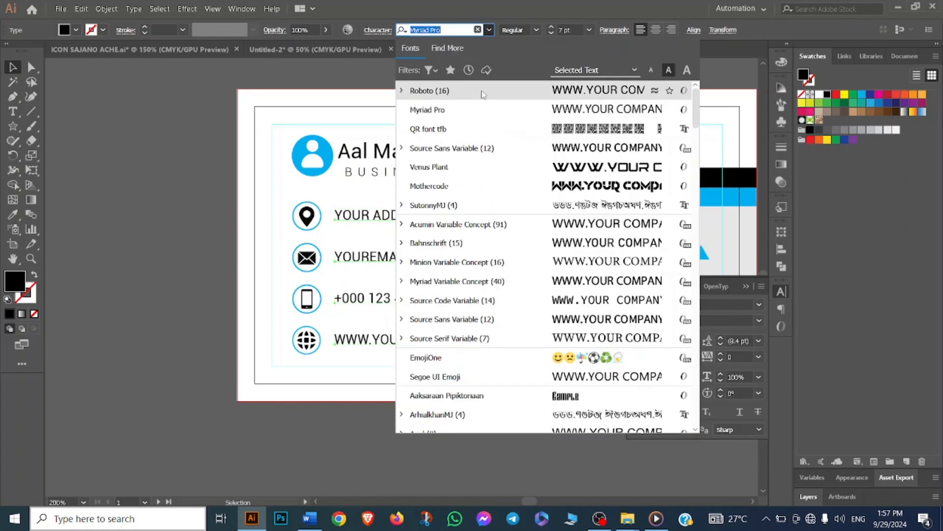
left_click(452, 93)
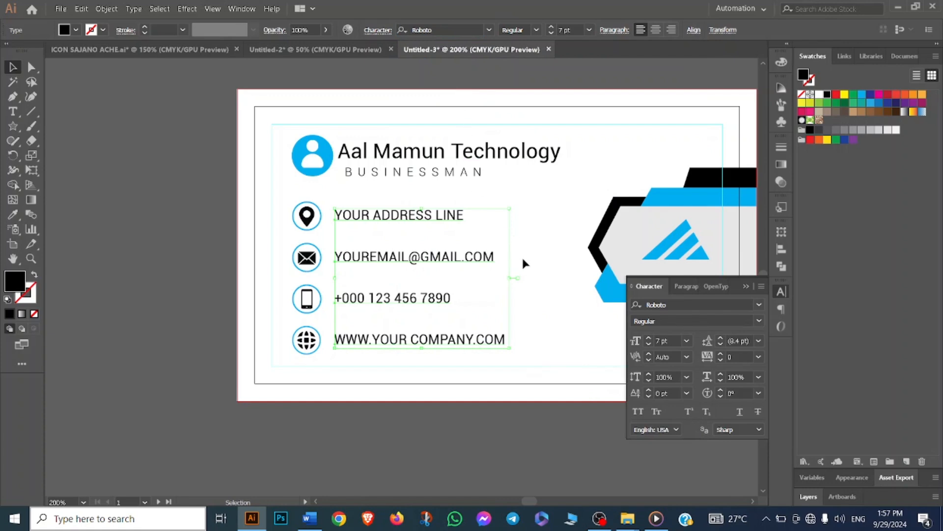
left_click(535, 278)
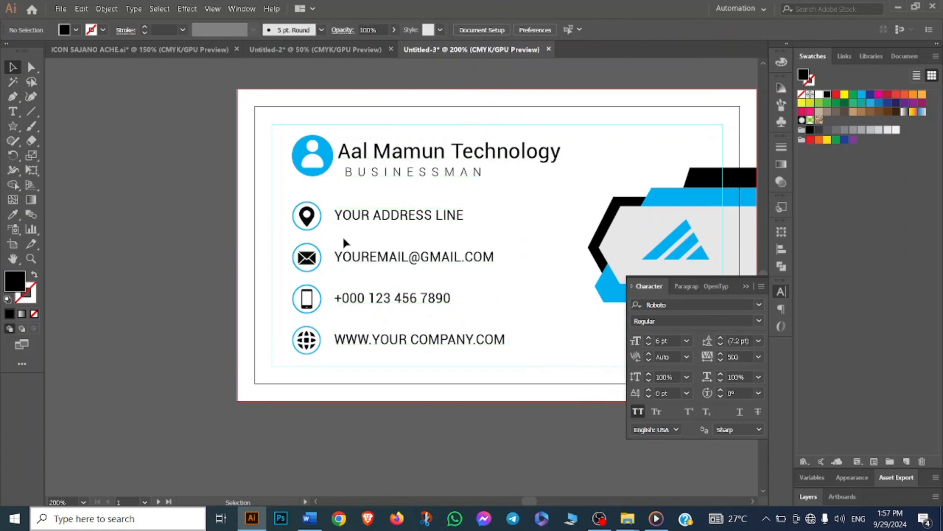
- Move the column of icons slightly left and up
left_click_drag(285, 138, 312, 351)
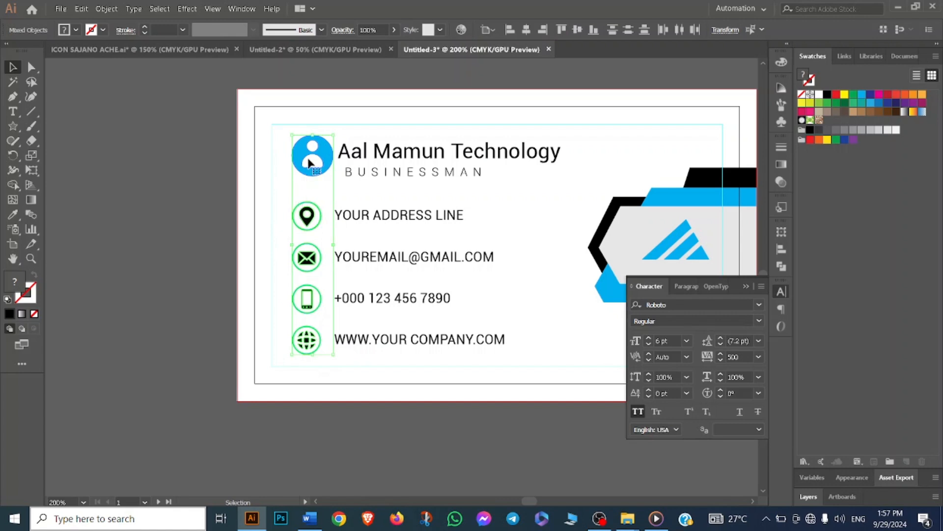
left_click_drag(308, 158, 293, 163)
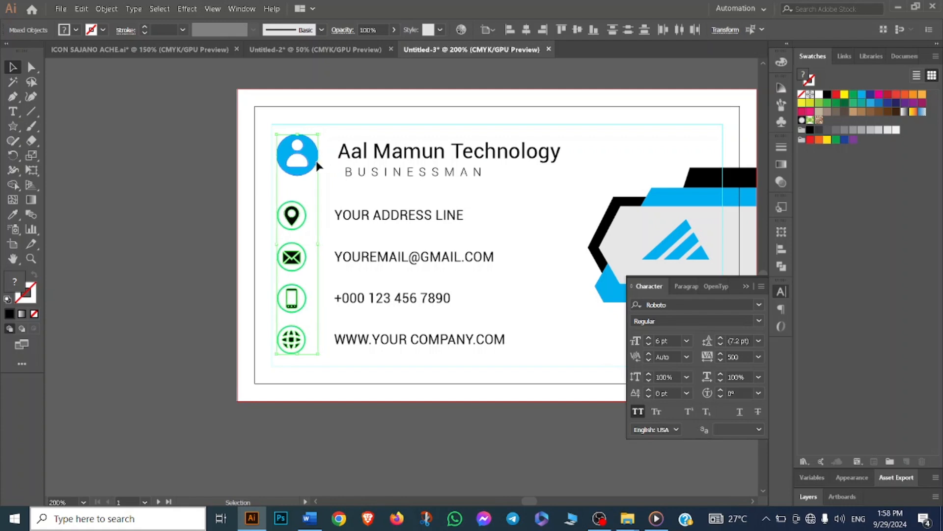
key("Up")
key("Up")
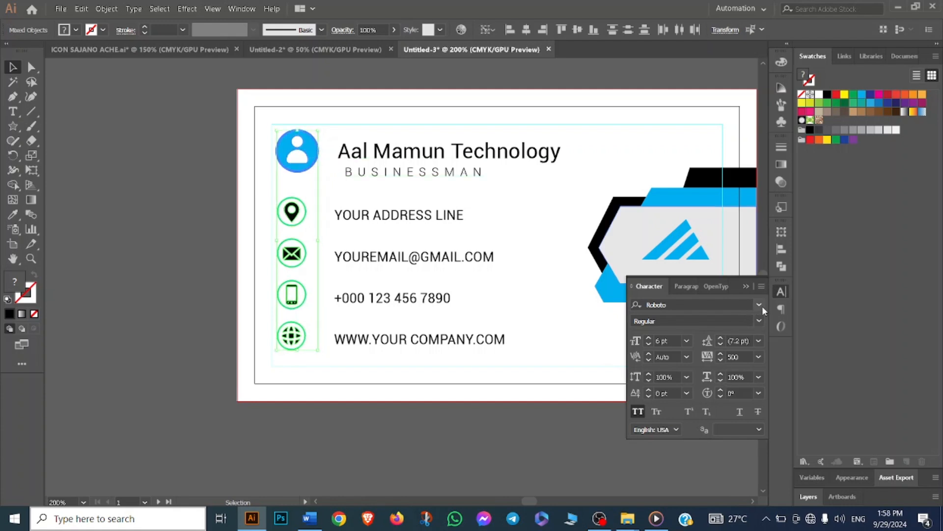
left_click(777, 252)
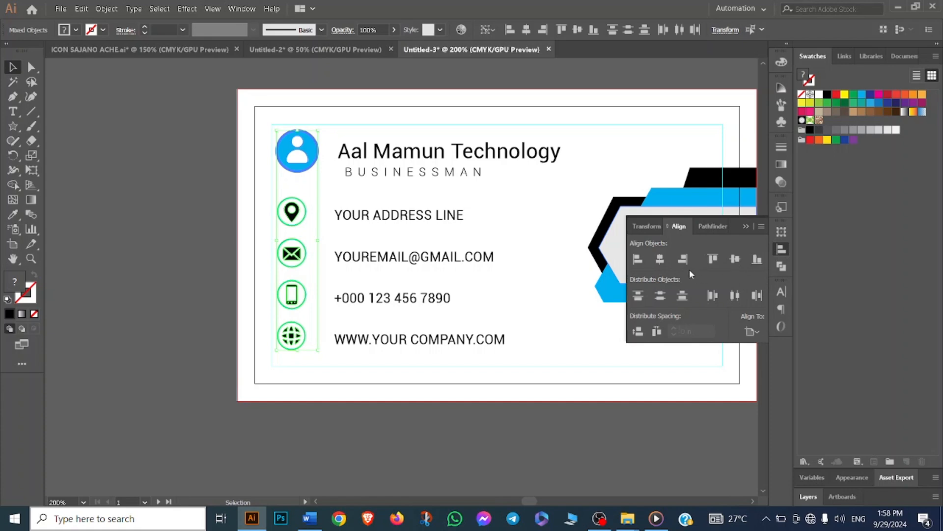
left_click(660, 259)
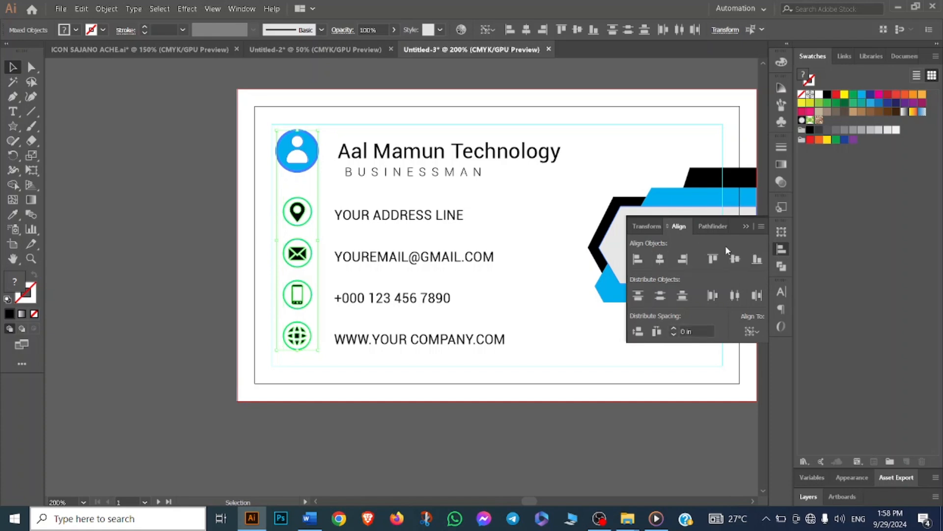
key("ctrl+z")
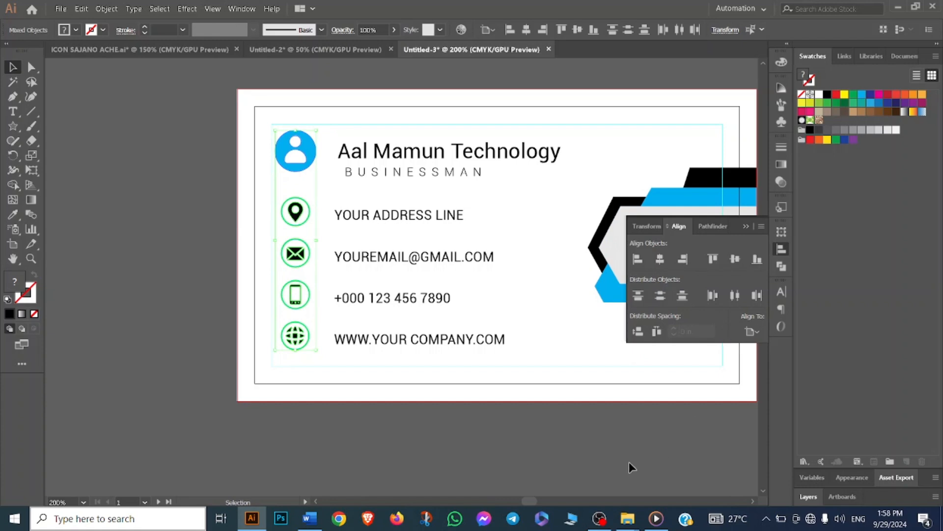
left_click(623, 434)
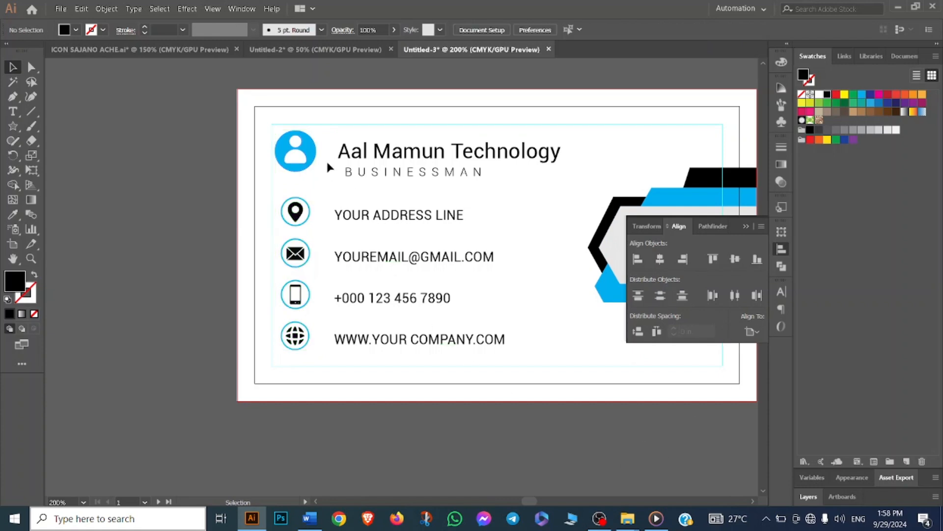
- Shift the icons back toward the text so they sit closer to the contact lines
left_click_drag(283, 339, 306, 336)
left_click(326, 378)
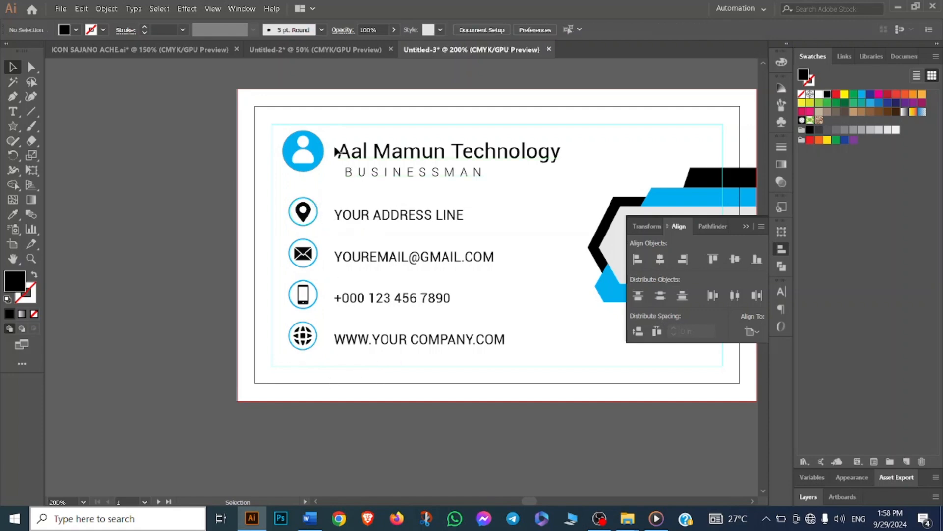
left_click_drag(295, 344, 296, 347)
left_click(232, 312)
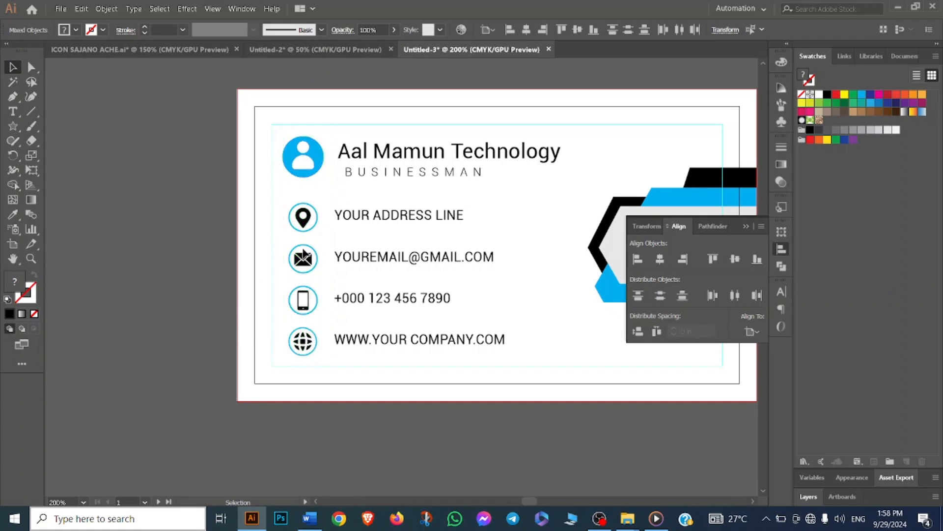
- Left-align the Businessman and contact text lines to the company name
left_click_drag(338, 151, 347, 274)
key("ctrl+z")
left_click_drag(325, 131, 432, 348)
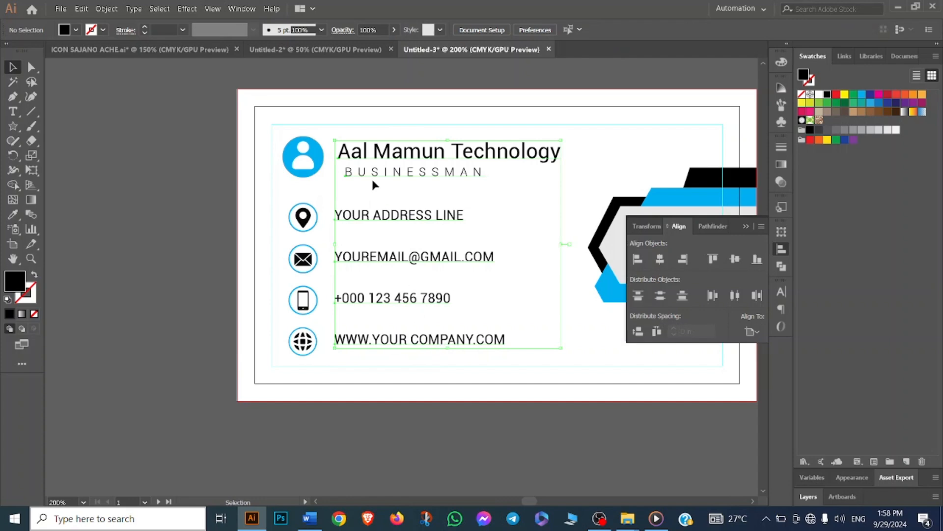
left_click(369, 151)
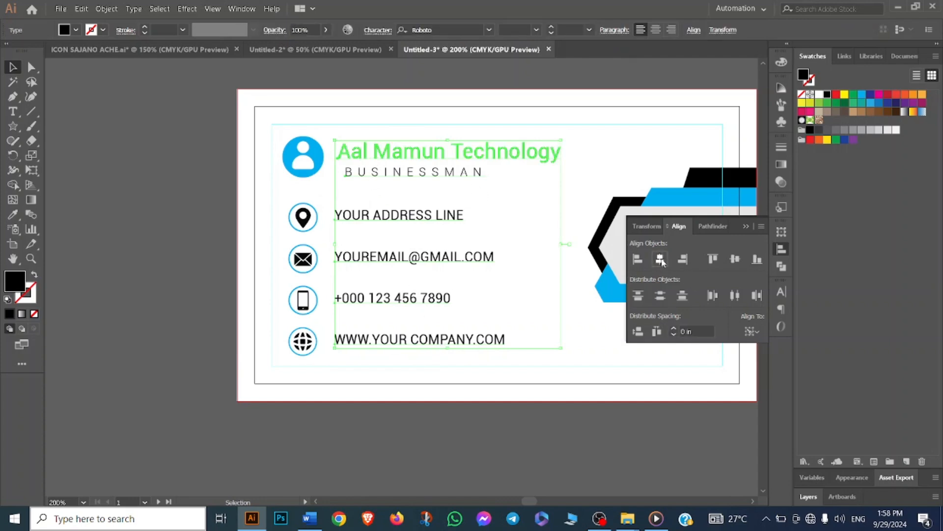
left_click(655, 260)
left_click(637, 261)
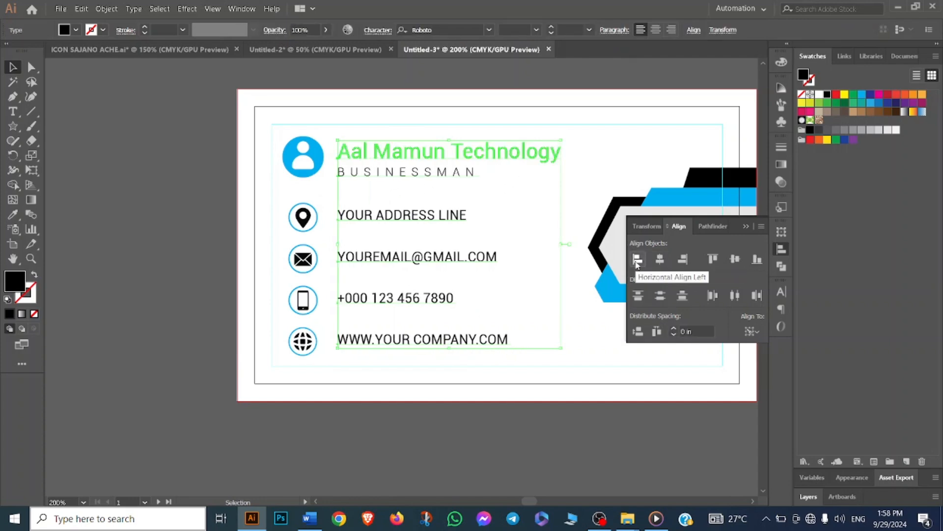
left_click(590, 137)
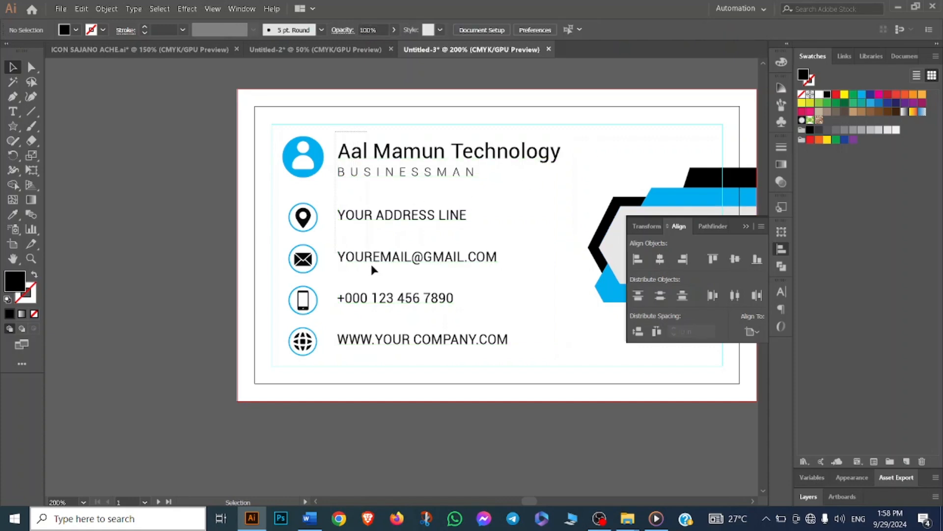
- Nudge the block of contact text lines slightly left
left_click_drag(371, 269, 423, 355)
key("Left")
key("Left")
key("Left")
key("Left")
key("Left")
key("Left")
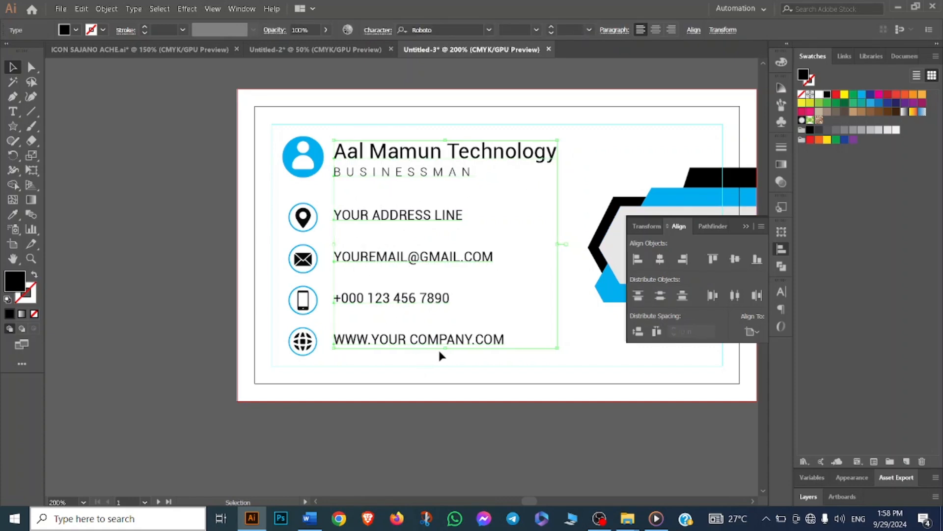
left_click(606, 140)
left_click_drag(275, 195, 432, 228)
right_click(426, 227)
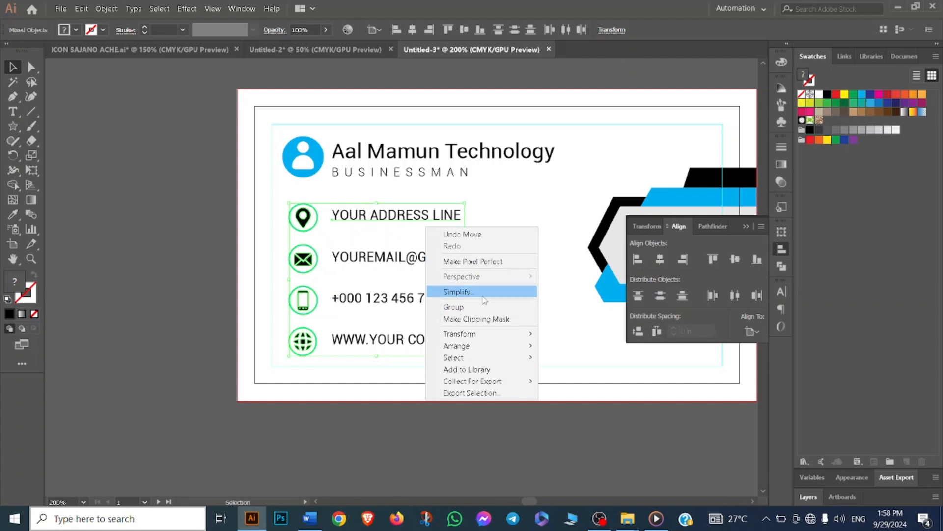
left_click(471, 218)
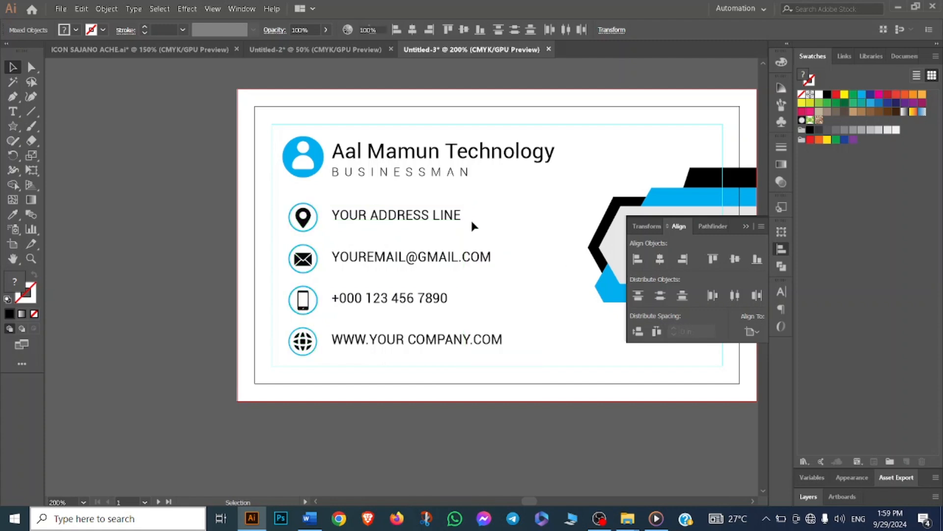
left_click_drag(440, 333, 433, 335)
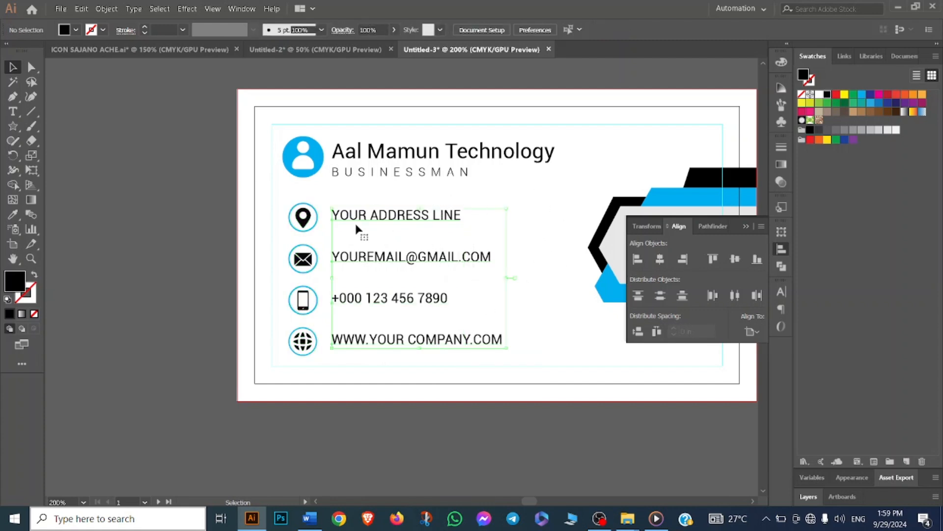
left_click(276, 197)
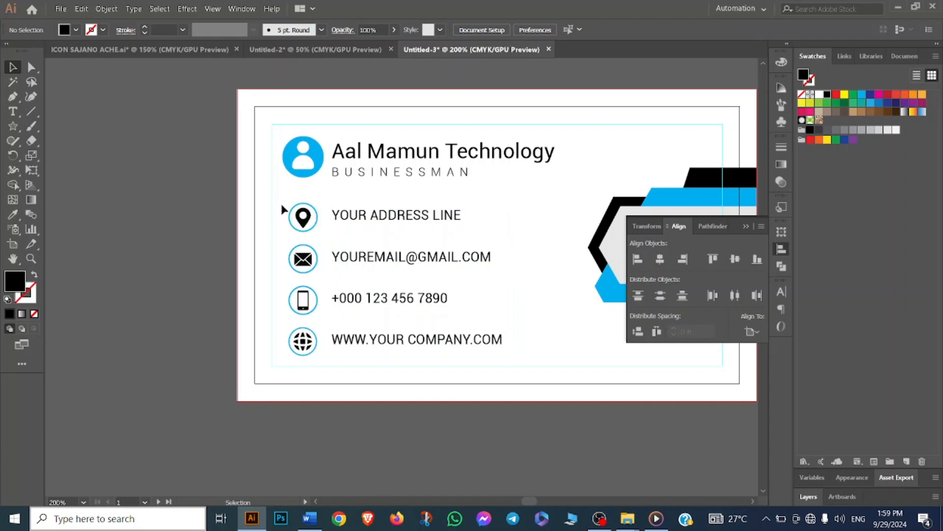
- Ungroup the column of contact icons
left_click(313, 341)
right_click(290, 256)
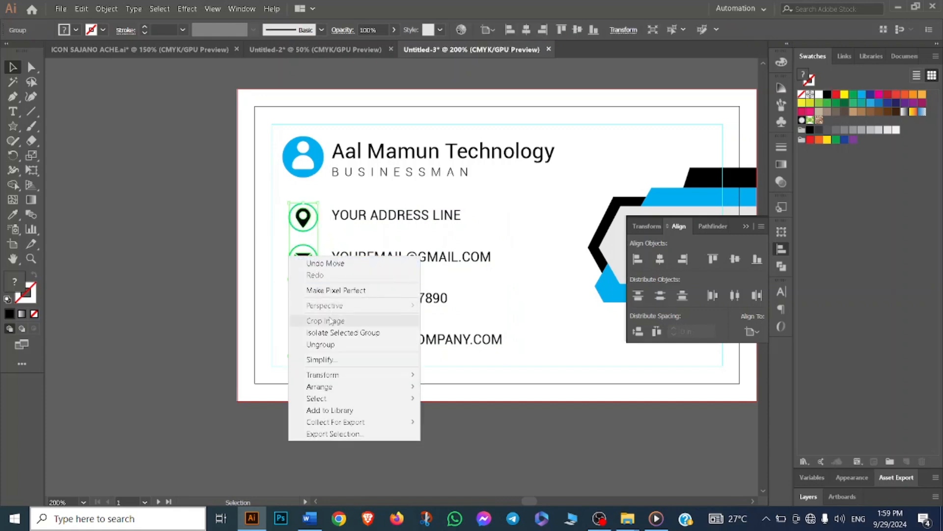
left_click(333, 345)
left_click(471, 276)
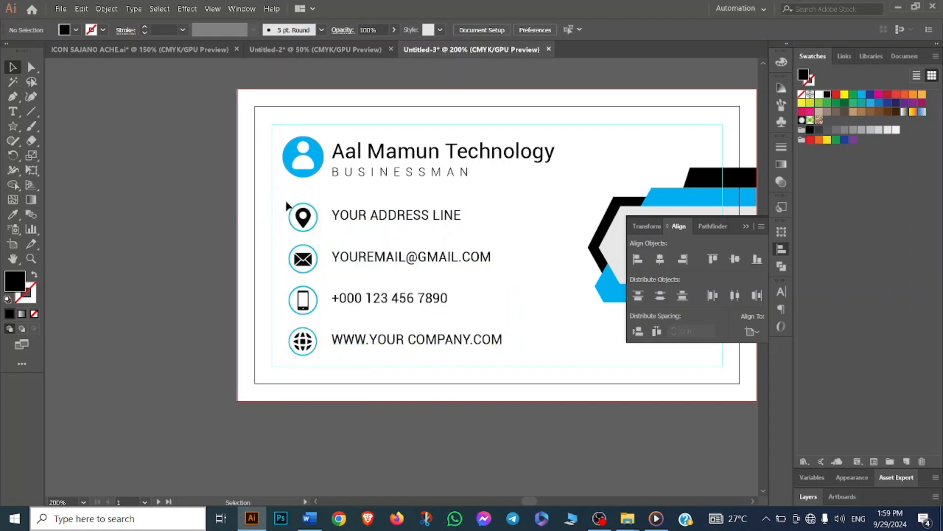
- Vertically center the address line with its location pin icon
left_click_drag(397, 234, 396, 234)
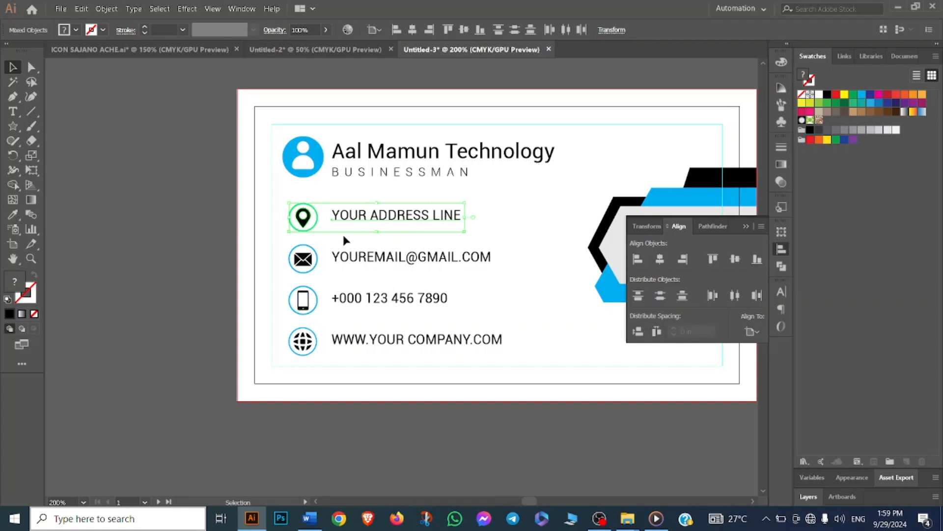
left_click(303, 216)
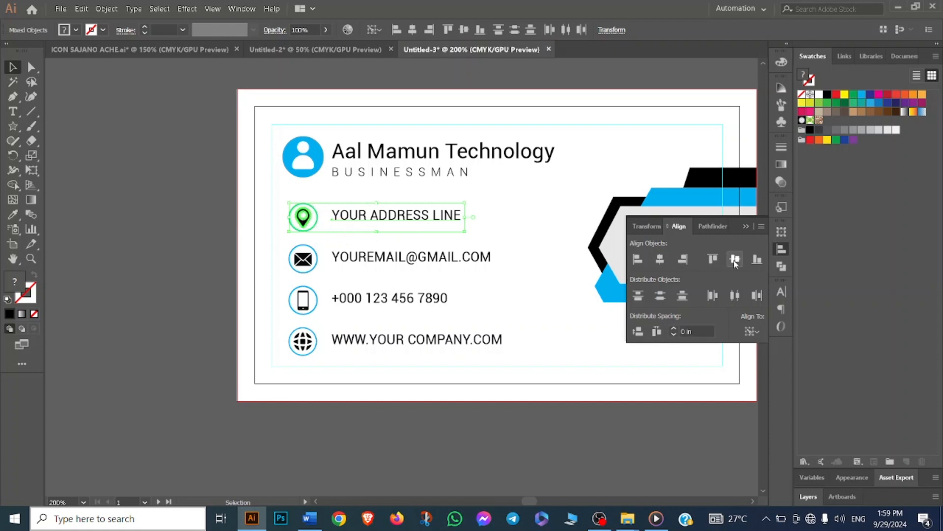
left_click(735, 261)
- Vertically center the email and phone lines with their icons
left_click_drag(276, 238, 320, 266)
left_click(301, 260)
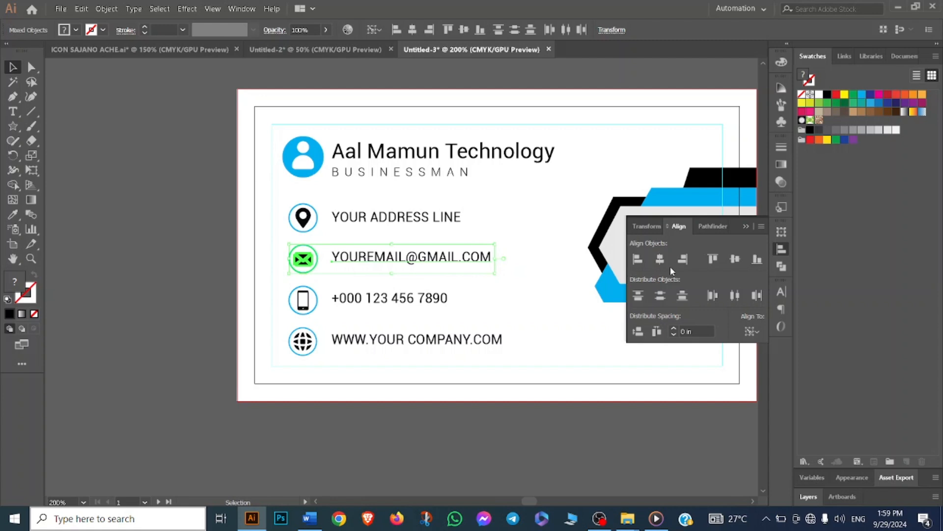
left_click(734, 259)
left_click_drag(277, 284, 438, 309)
left_click(301, 296)
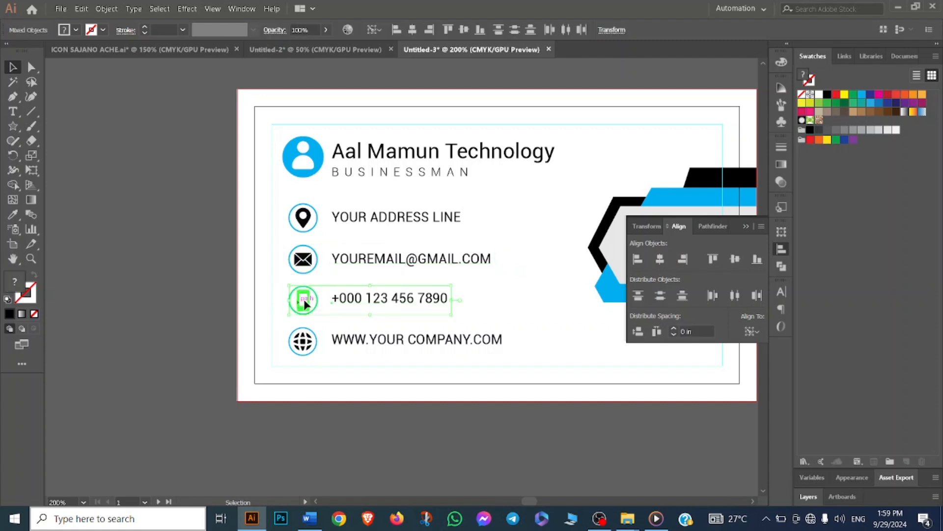
left_click(734, 259)
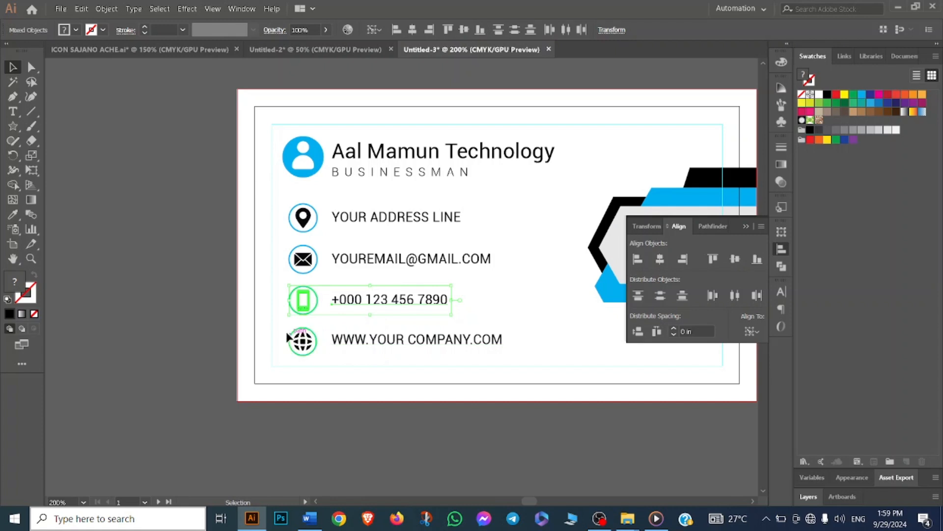
- Vertically center the website line with its globe icon
left_click_drag(443, 363, 441, 358)
left_click(303, 344)
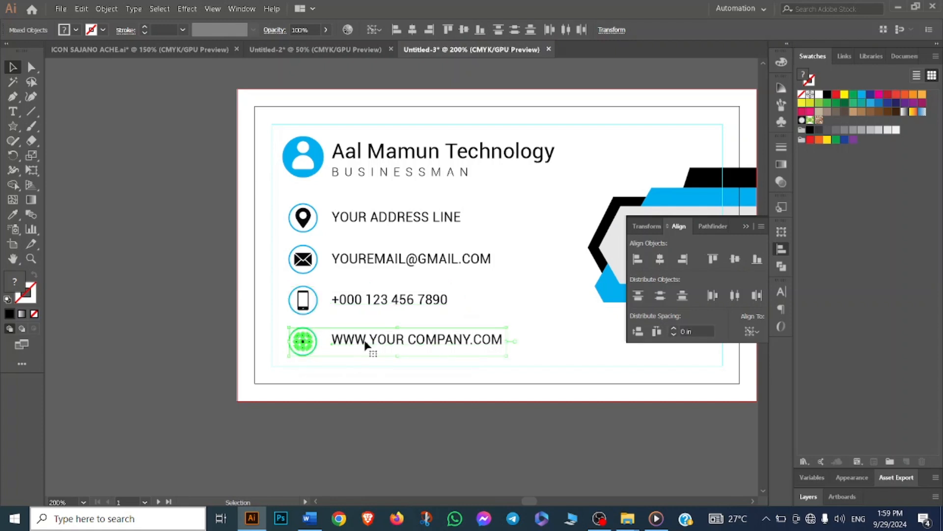
left_click(735, 260)
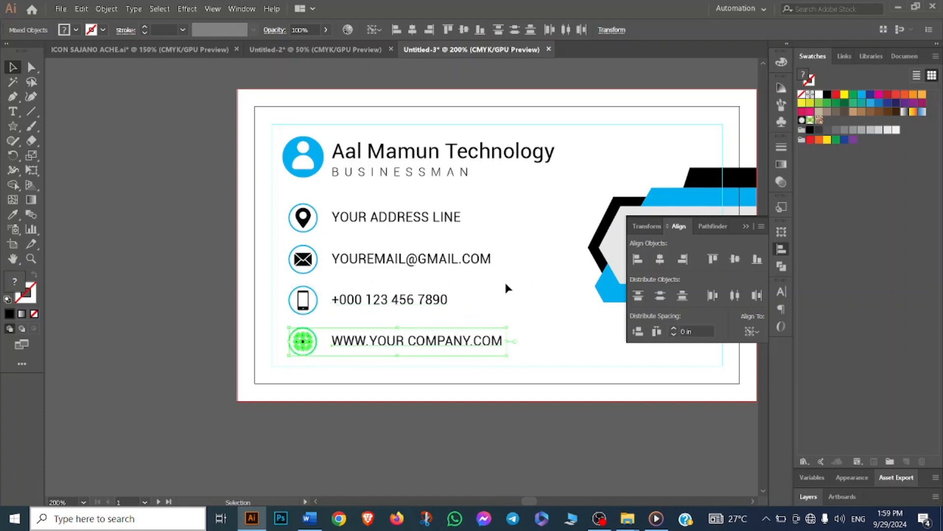
left_click(560, 312)
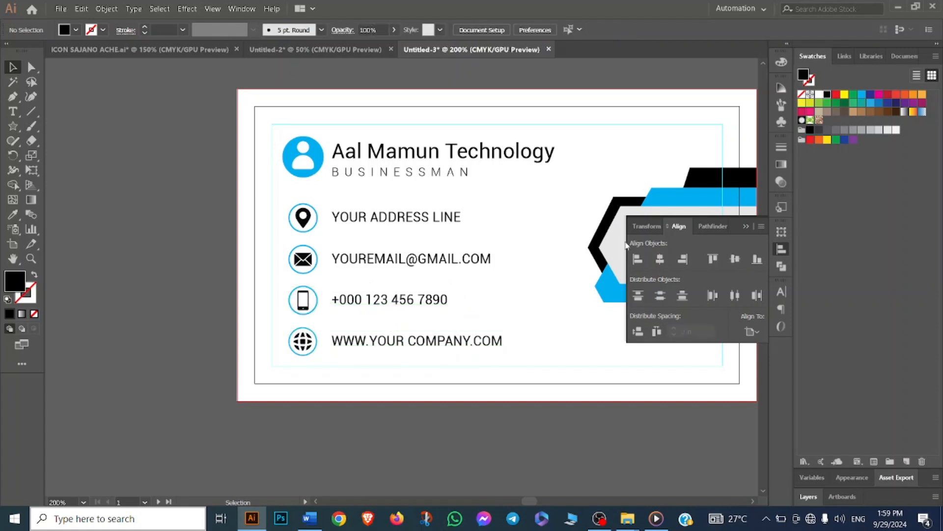
- Set up the Line tool with a cyan stroke and no fill
left_click(746, 226)
left_click_drag(604, 152, 559, 166)
left_click(33, 112)
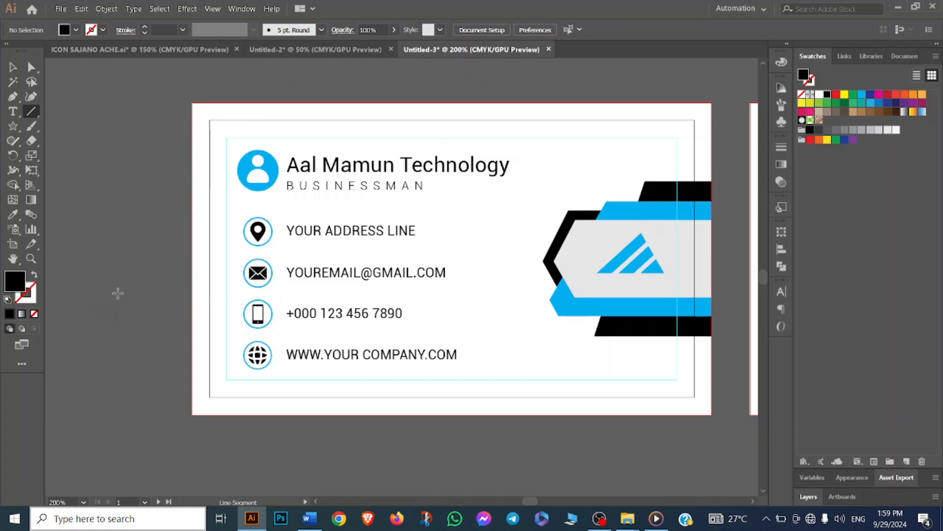
left_click(29, 299)
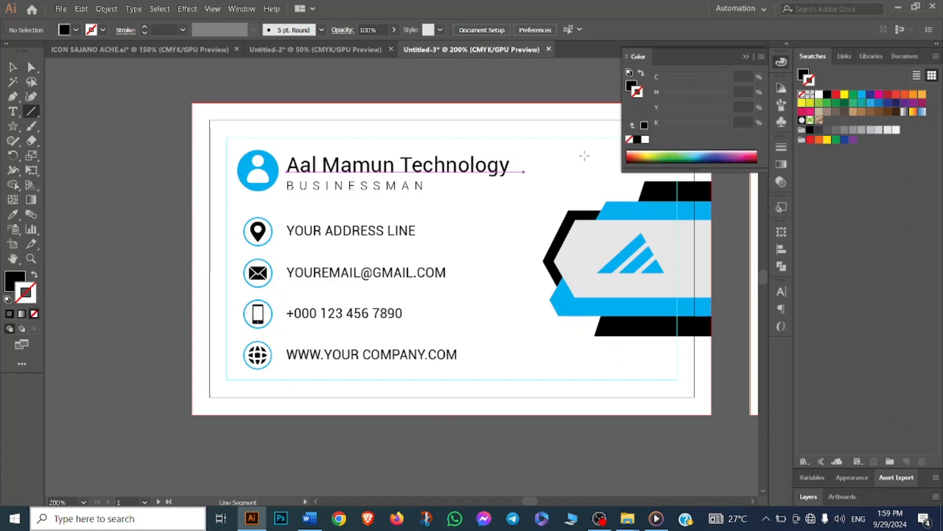
left_click(861, 96)
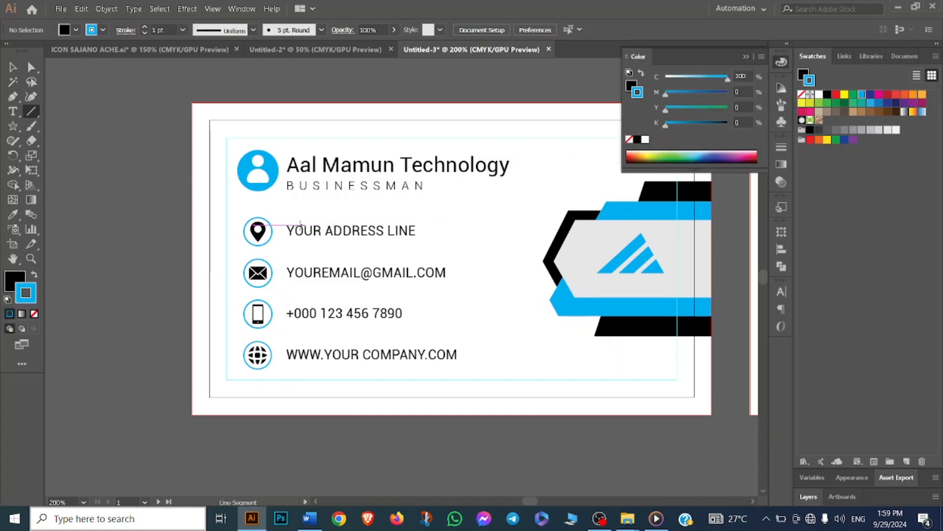
key("x")
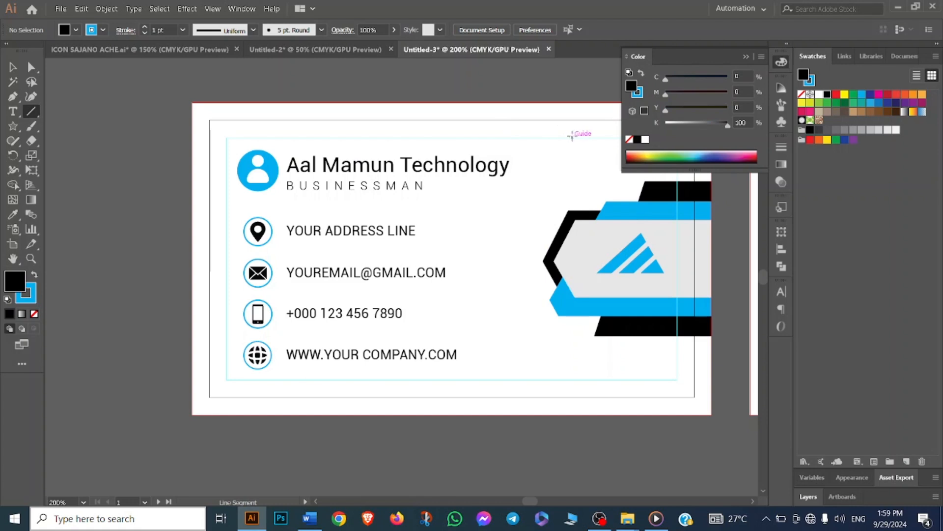
key("slash")
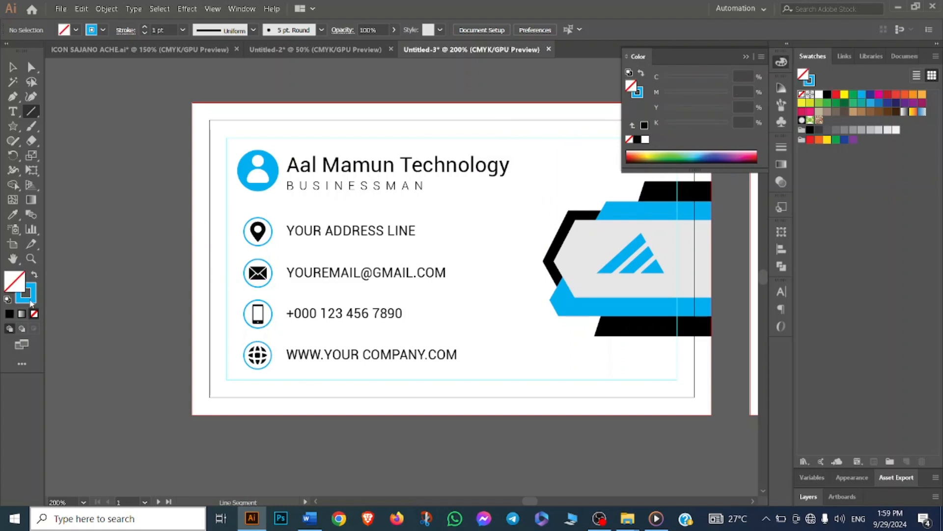
key("x")
scroll(243, 136, "up", 1)
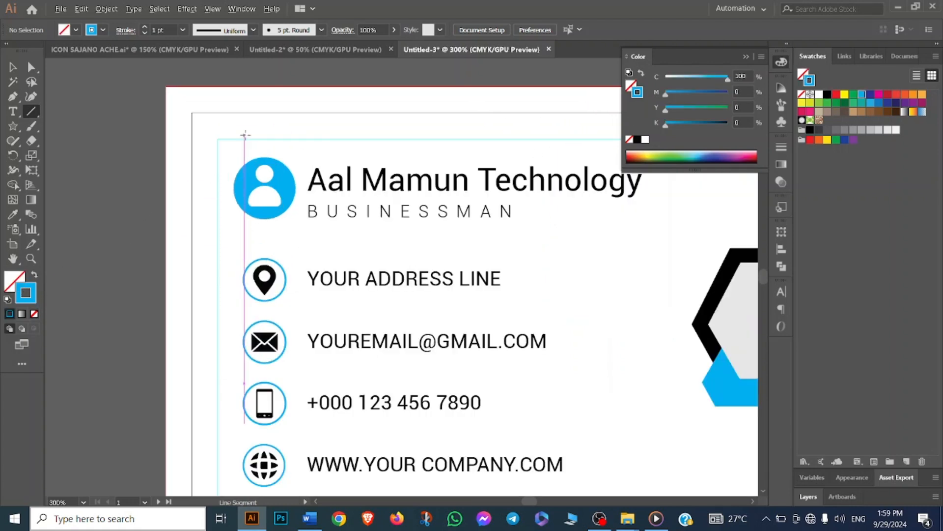
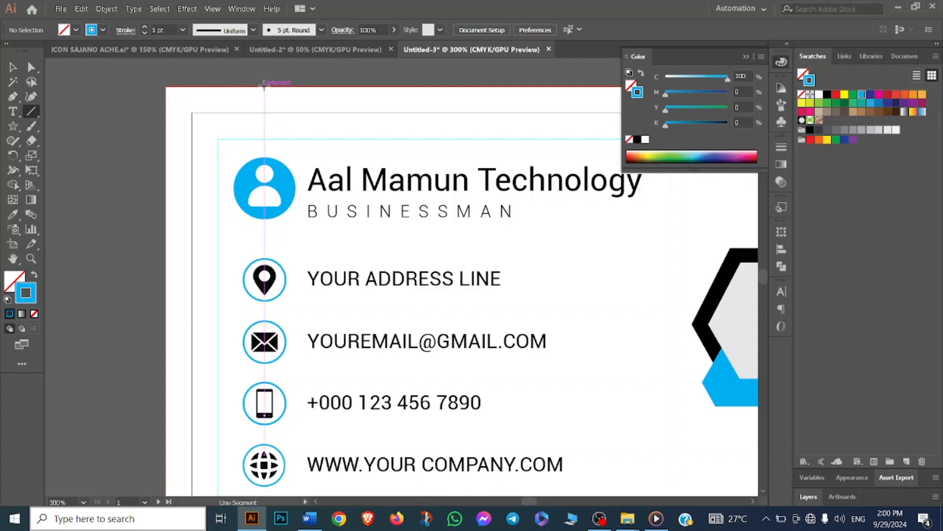
- Draw a vertical cyan line running through the profile icon and all four contact icons across the card's full height
mouse_move(264, 86)
left_mouse_down()
mouse_move(269, 488)
mouse_move(273, 435)
mouse_move(265, 435)
mouse_move(265, 460)
left_mouse_up()
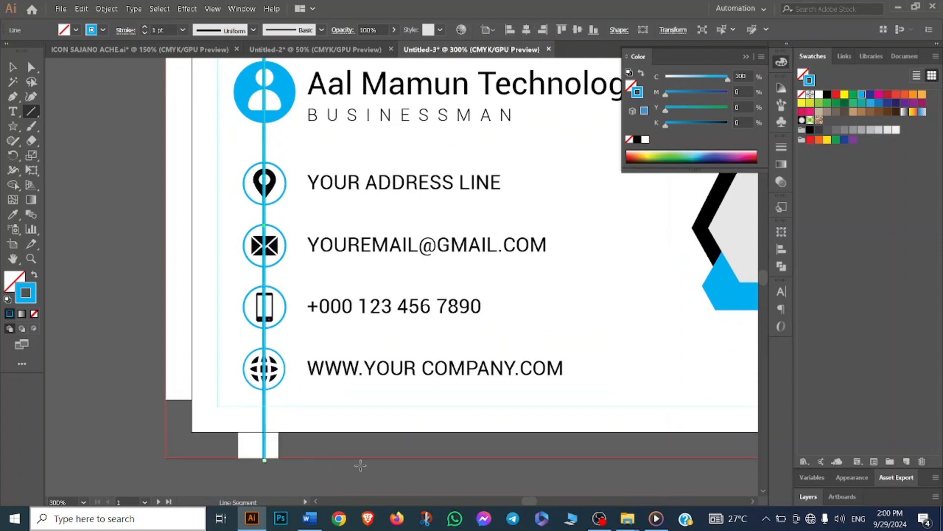
scroll(361, 438, "down", 1)
scroll(260, 302, "up", 2)
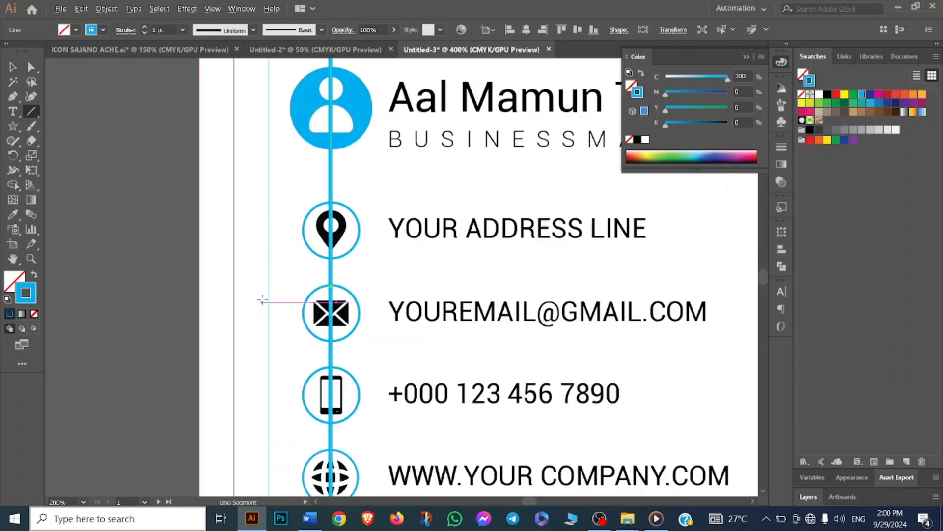
scroll(358, 292, "down", 1)
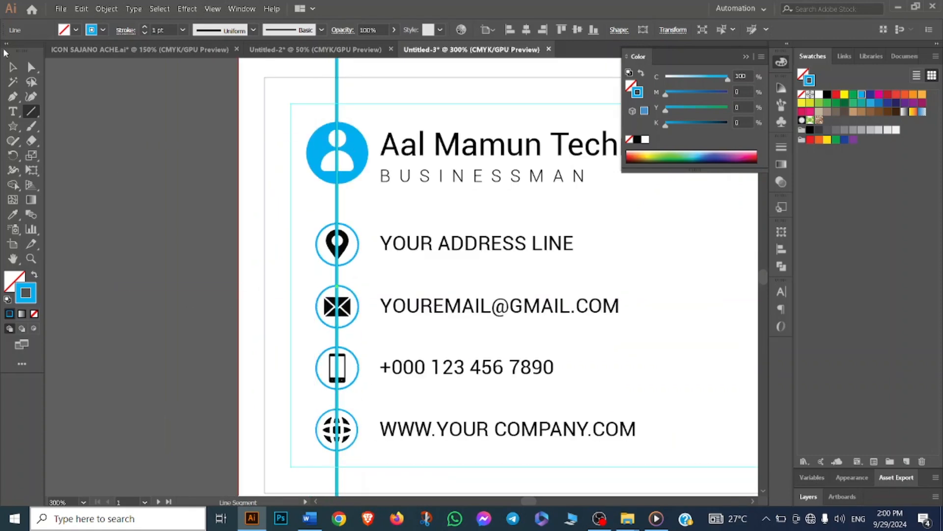
- Select the front-side elements and use Shape Builder to delete the line segments inside the profile and location pin icons
left_click(14, 68)
left_click(101, 117)
scroll(266, 216, "down", 1)
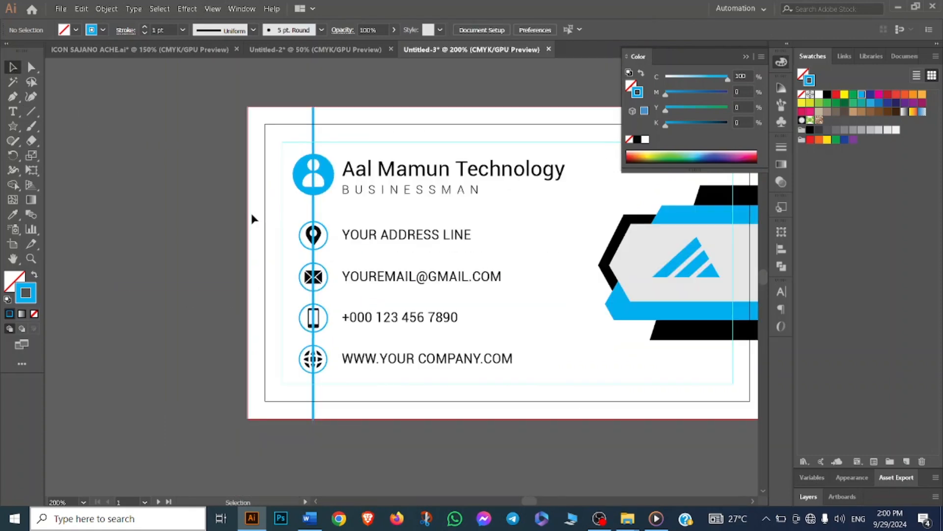
left_click_drag(361, 403, 362, 403)
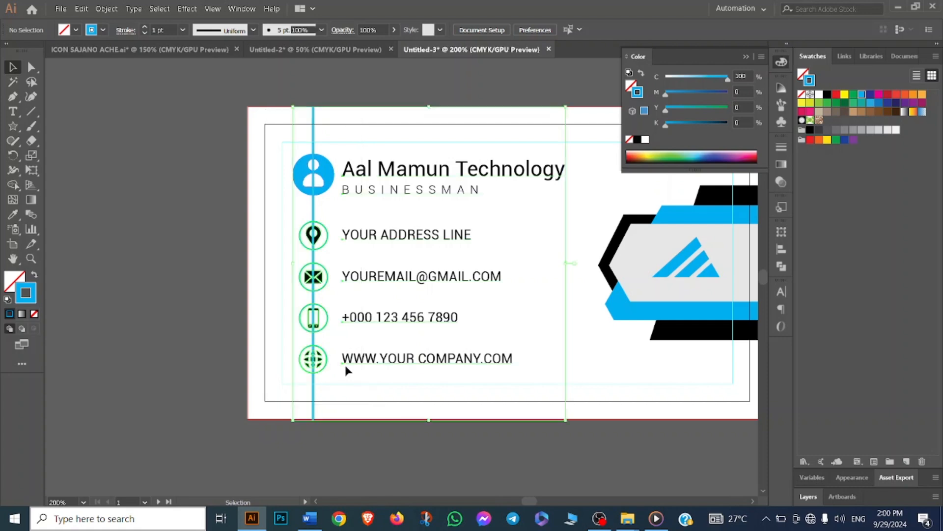
left_click(13, 185)
scroll(263, 186, "up", 2)
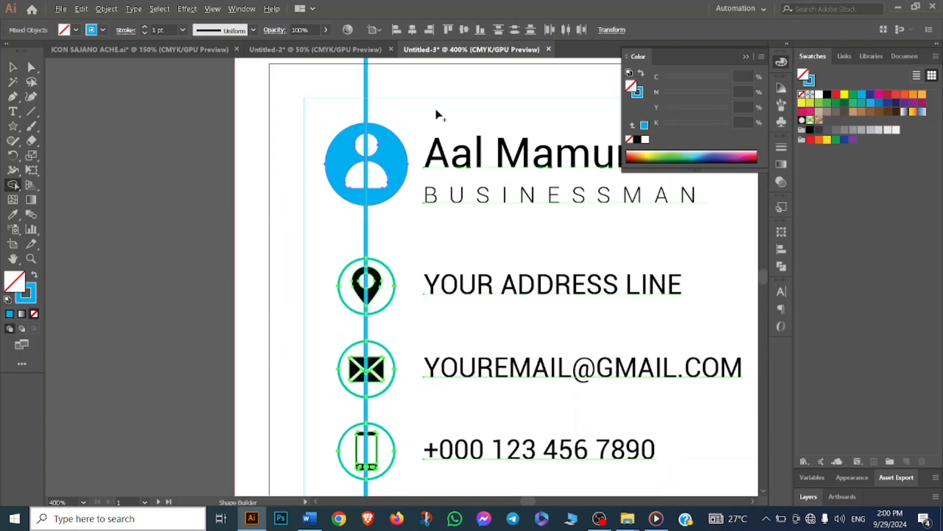
scroll(435, 114, "up", 1)
scroll(366, 169, "up", 3)
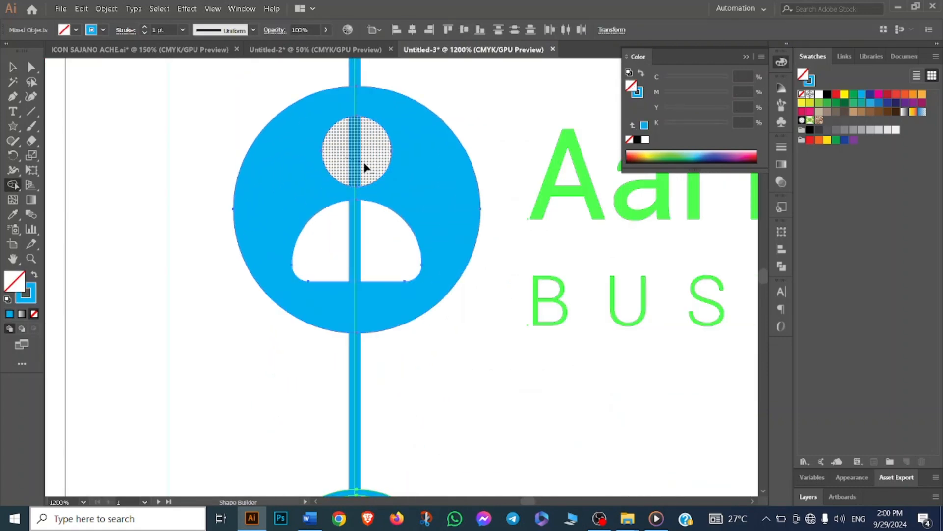
left_click(364, 163, "alt")
left_click(359, 256, "alt")
scroll(367, 246, "down", 3)
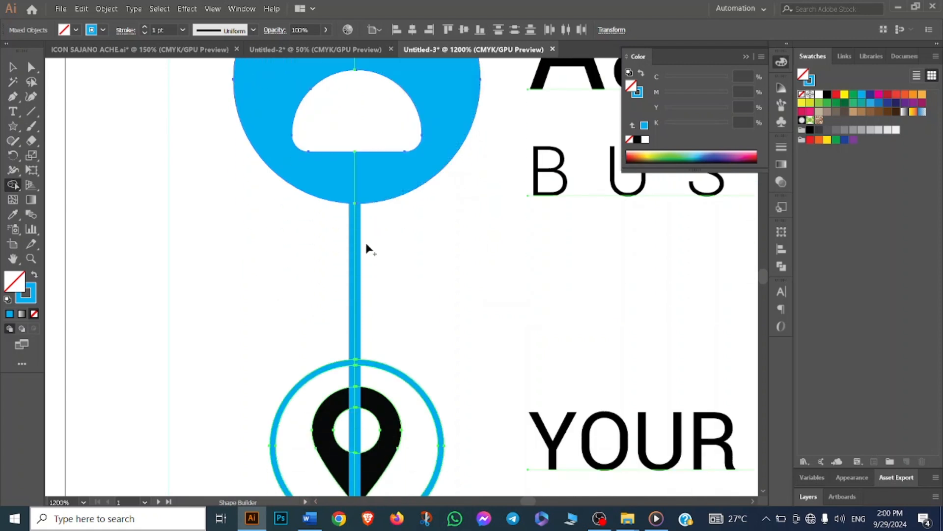
scroll(359, 234, "down", 1)
left_click(351, 229, "alt")
scroll(364, 236, "down", 1)
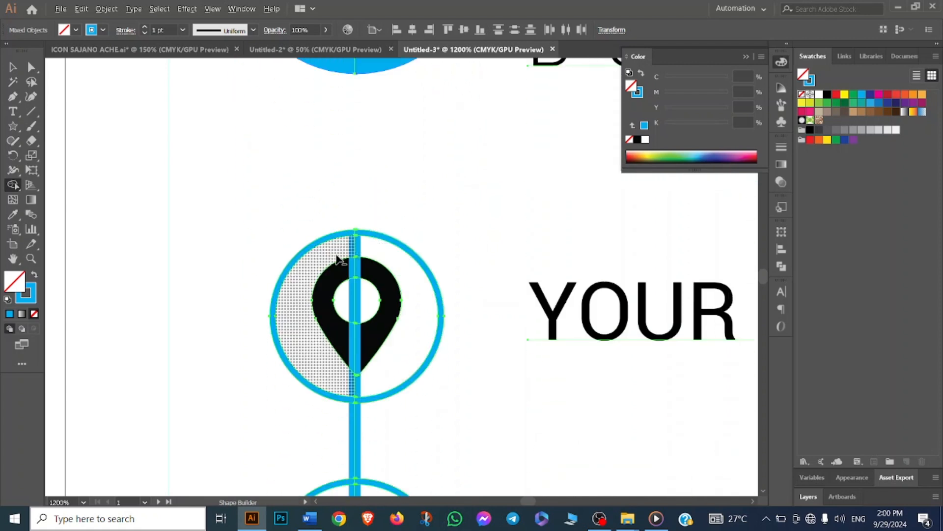
scroll(353, 255, "down", 1)
left_click(354, 256, "alt")
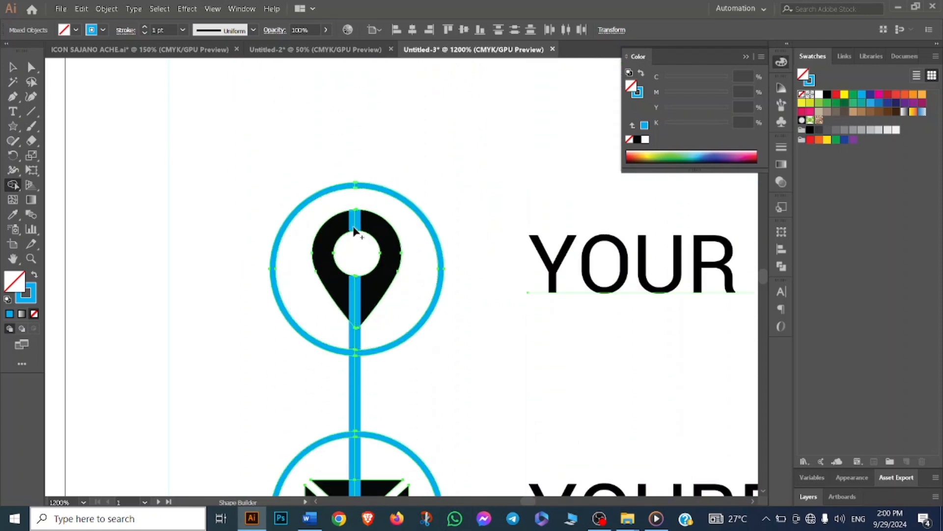
left_click(354, 225, "alt")
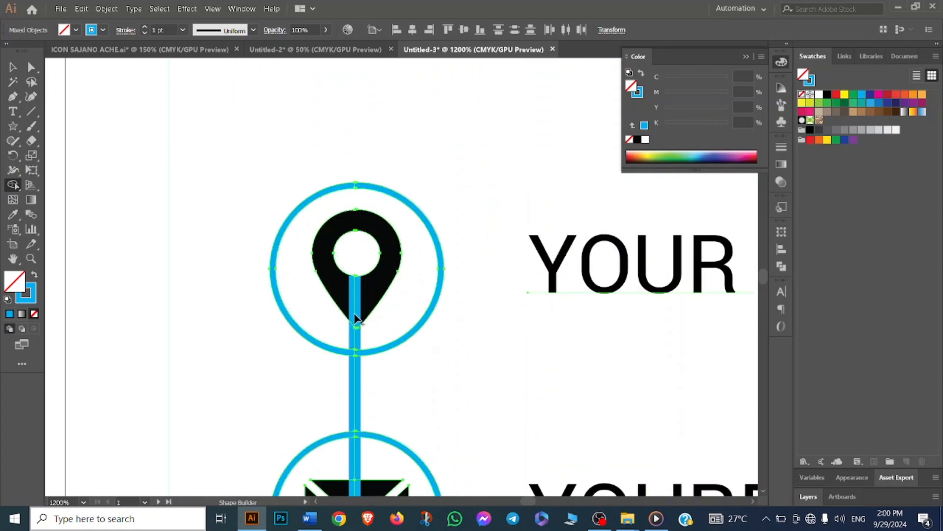
left_click(354, 339, "alt")
- Delete the line segments inside the envelope and phone icons with Shape Builder
scroll(354, 324, "down", 4)
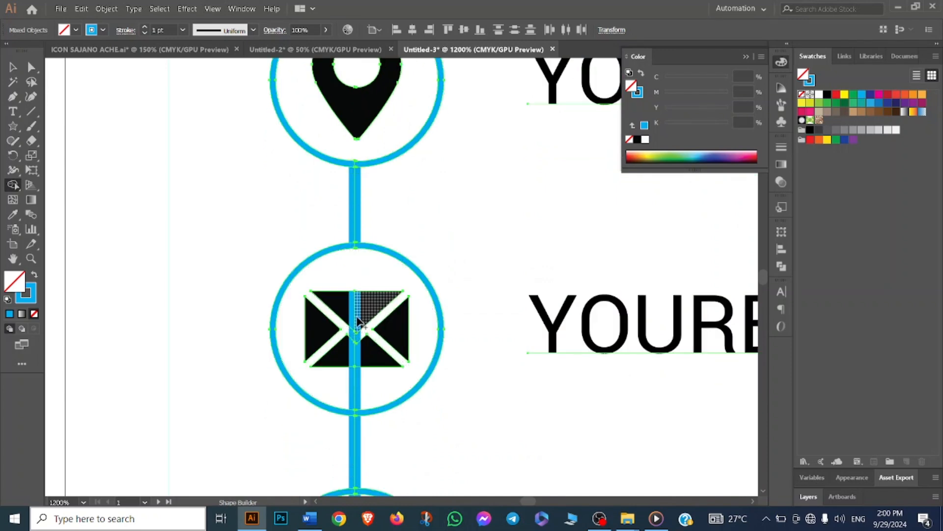
left_click(354, 317, "alt")
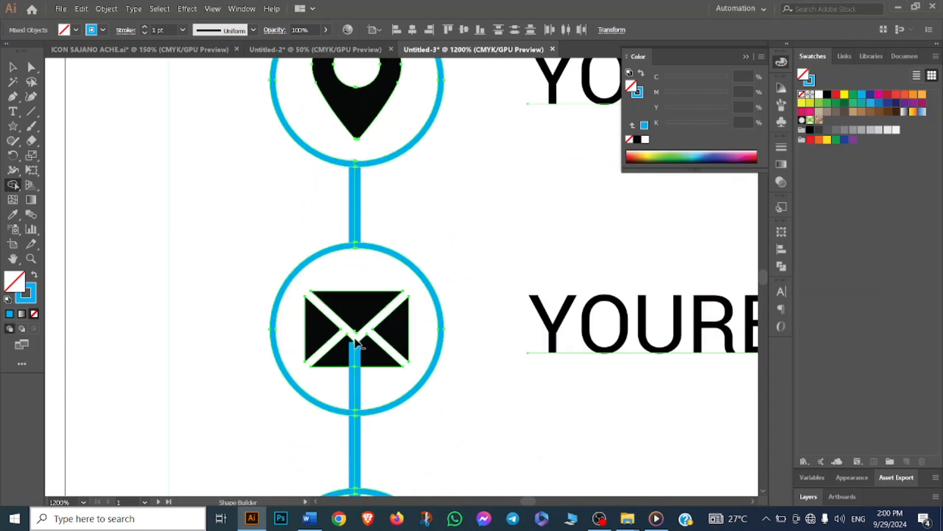
left_click(353, 352, "alt")
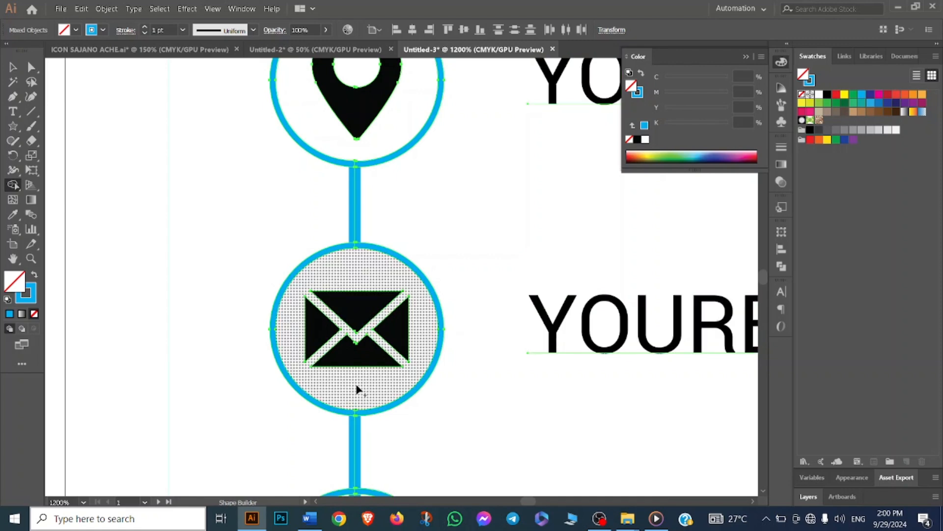
scroll(354, 383, "down", 3)
scroll(348, 324, "down", 2)
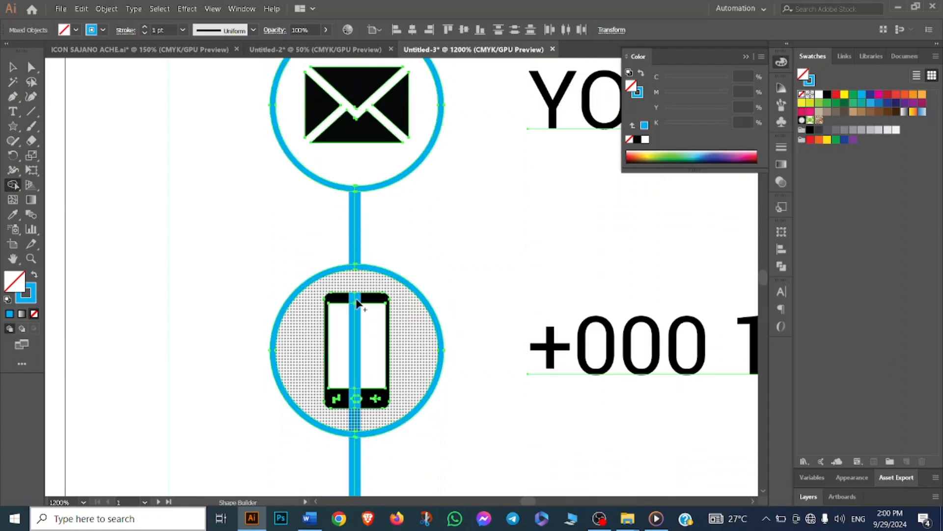
left_click(355, 323, "alt")
scroll(355, 325, "down", 1)
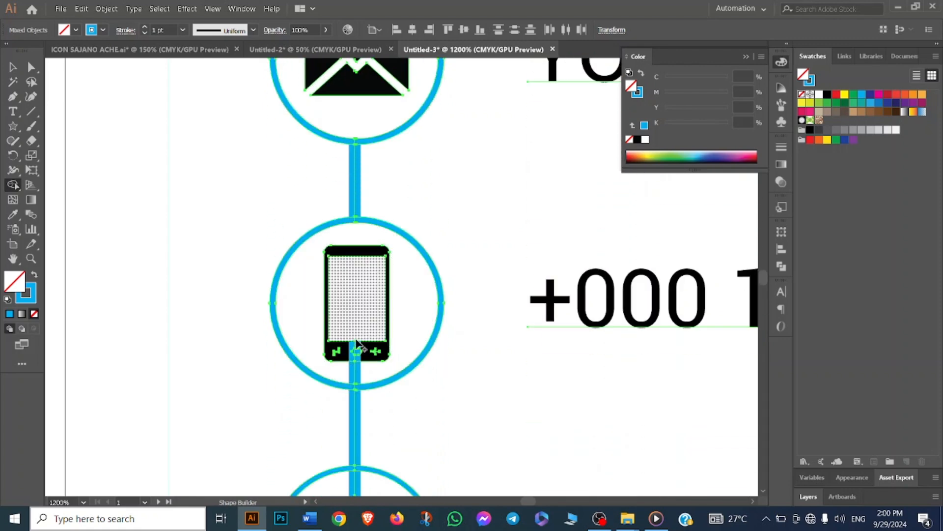
scroll(343, 329, "up", 1)
scroll(343, 328, "up", 1)
left_click(351, 249, "alt")
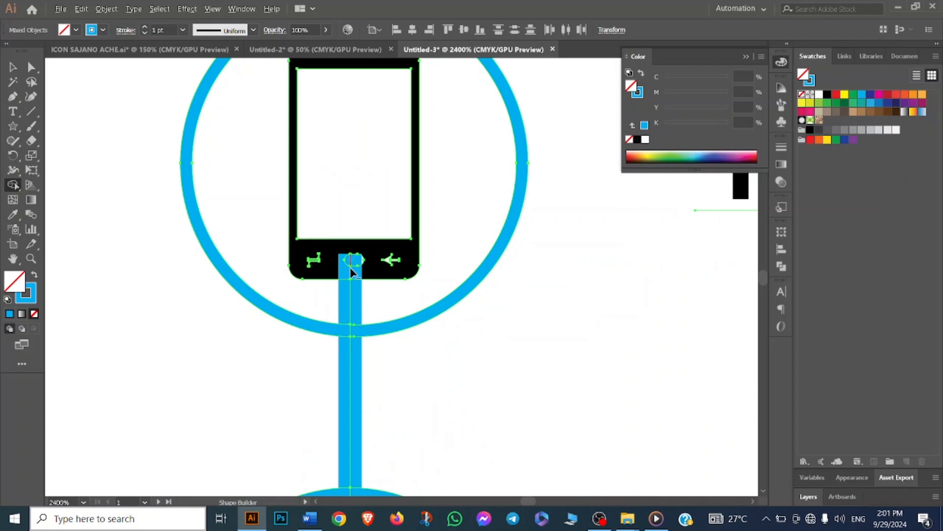
left_click(352, 267, "alt")
scroll(349, 295, "down", 5)
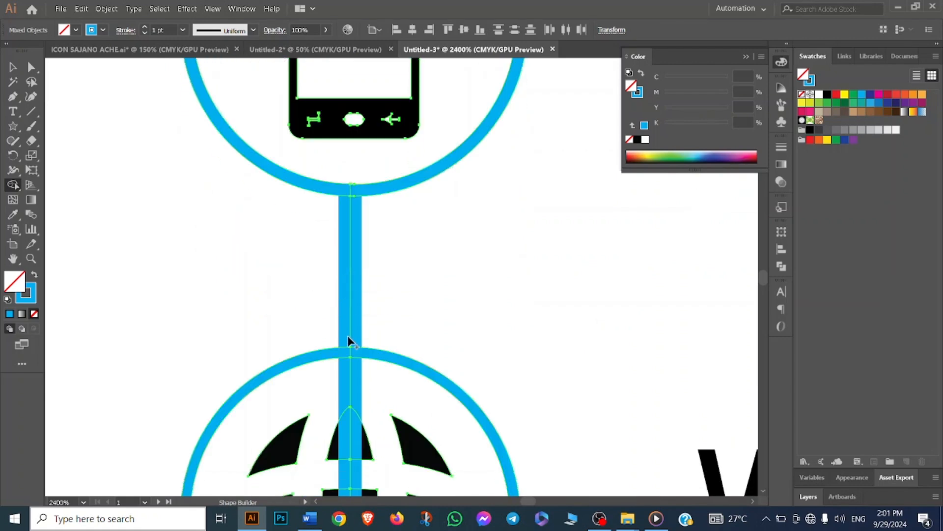
- Delete the line segments inside the globe icon with Shape Builder, undoing two stray edits along the way
left_click(349, 325, "alt")
scroll(349, 326, "down", 4)
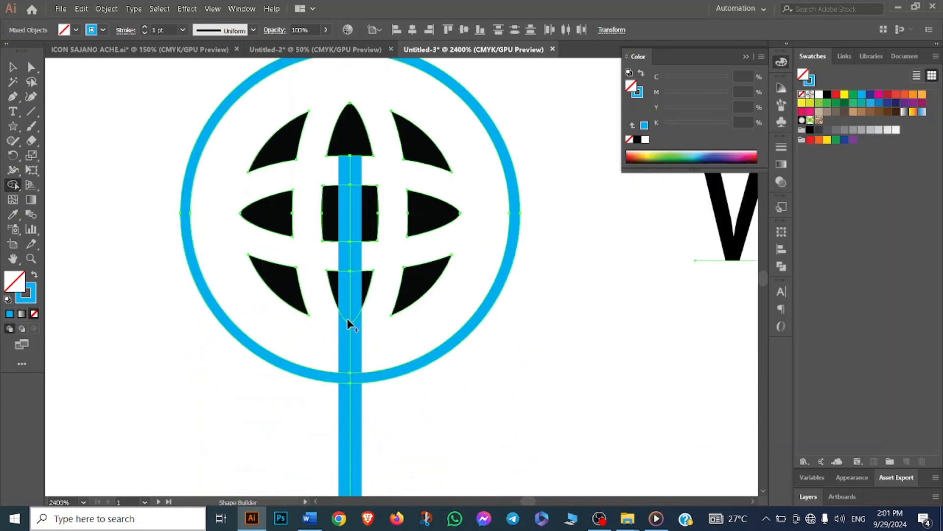
left_click(350, 179, "alt")
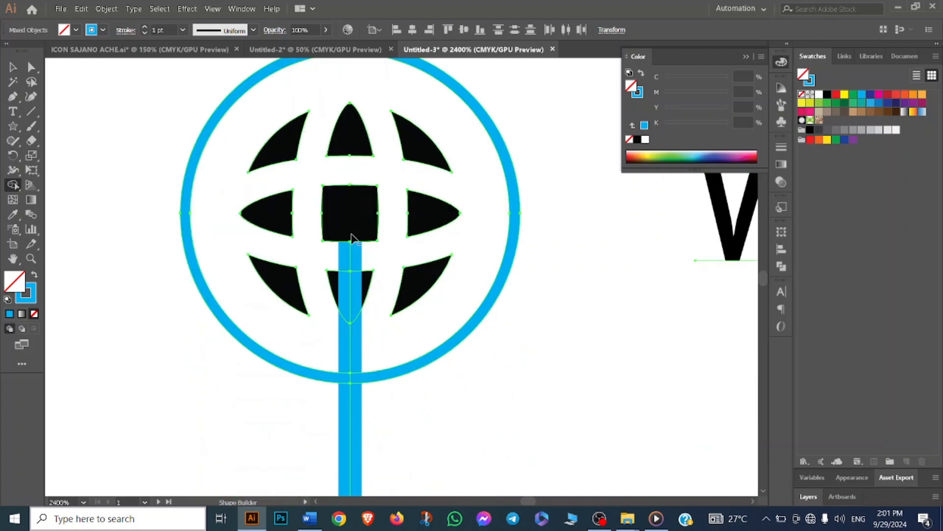
left_click(350, 258, "alt")
key("ctrl+z")
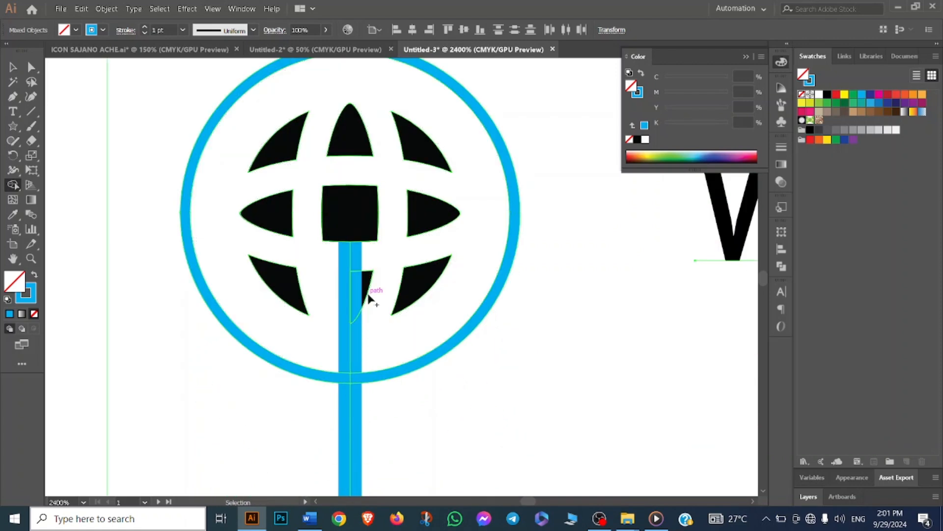
key("ctrl+z")
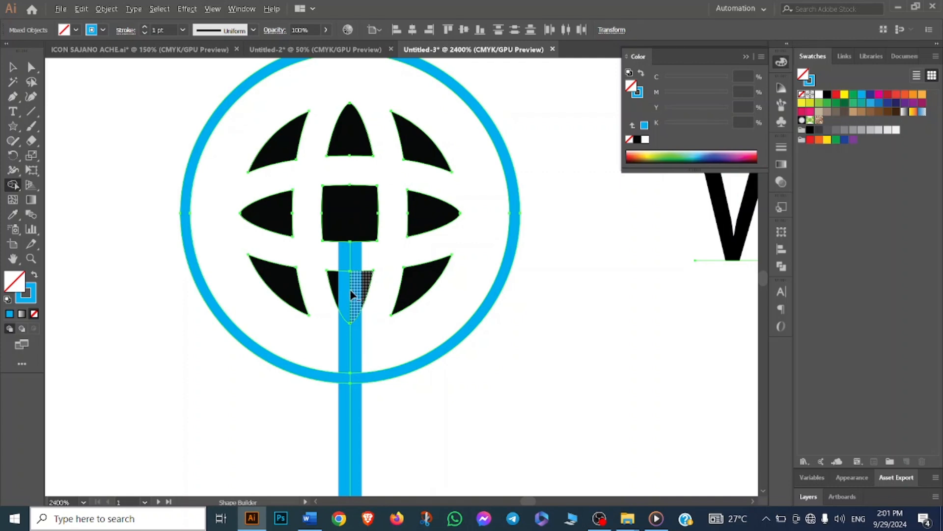
left_click(350, 290, "alt")
left_click(350, 255, "alt")
scroll(349, 352, "down", 1)
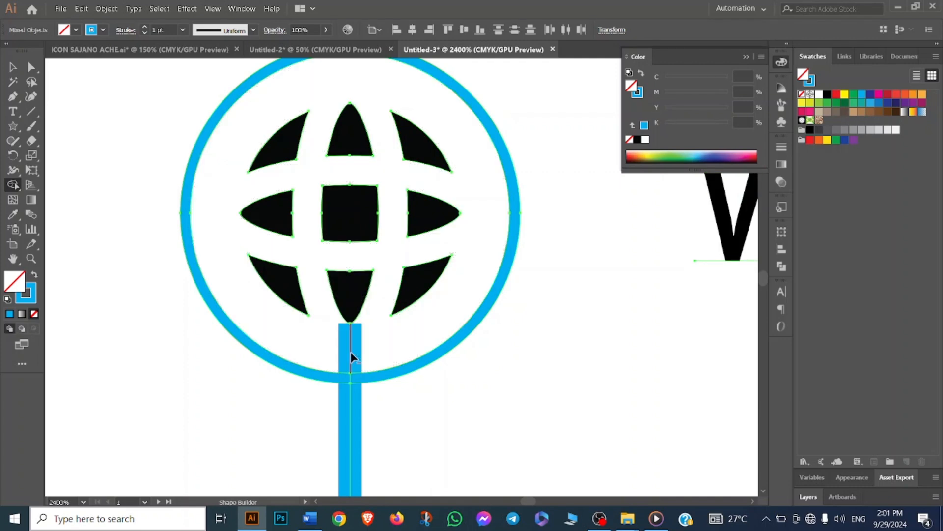
scroll(350, 352, "down", 10)
scroll(351, 324, "down", 5)
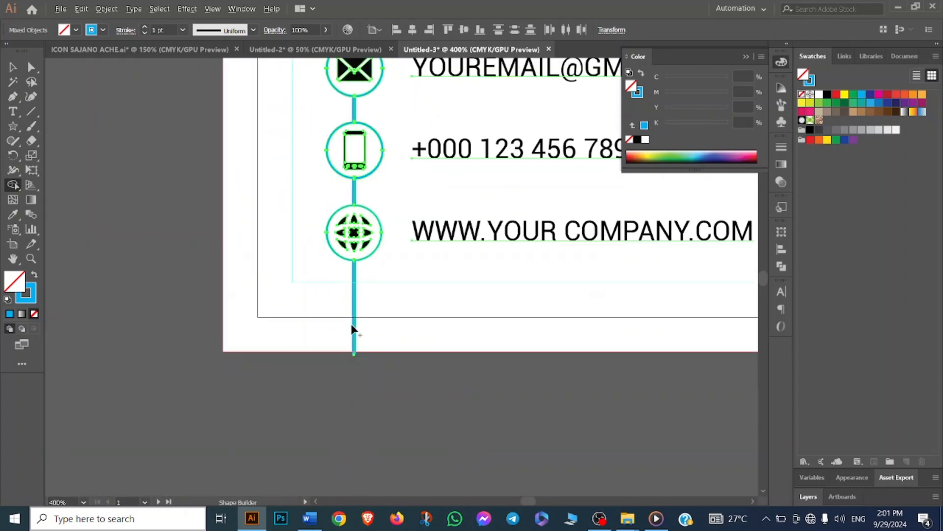
scroll(351, 323, "down", 1)
scroll(355, 322, "down", 5)
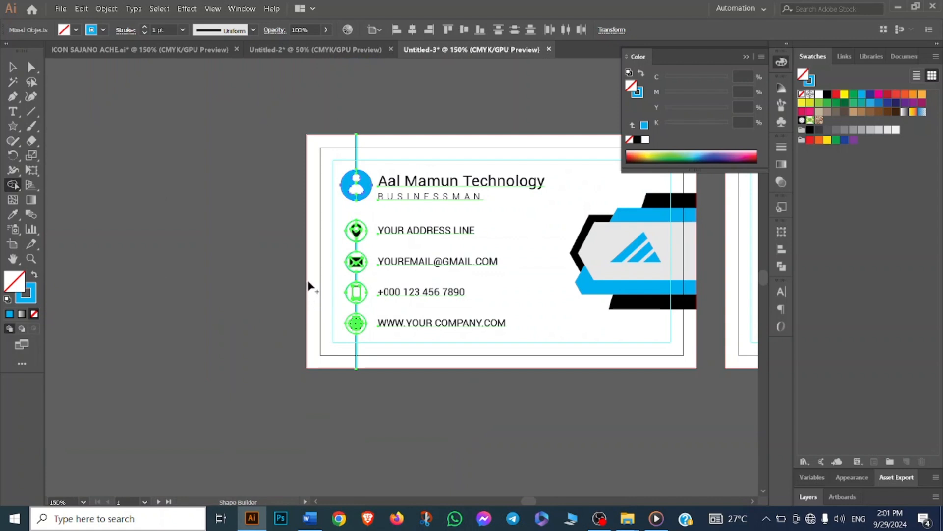
- Move the logo on the back side of the card up and to the left
left_click(13, 67)
left_click(292, 225)
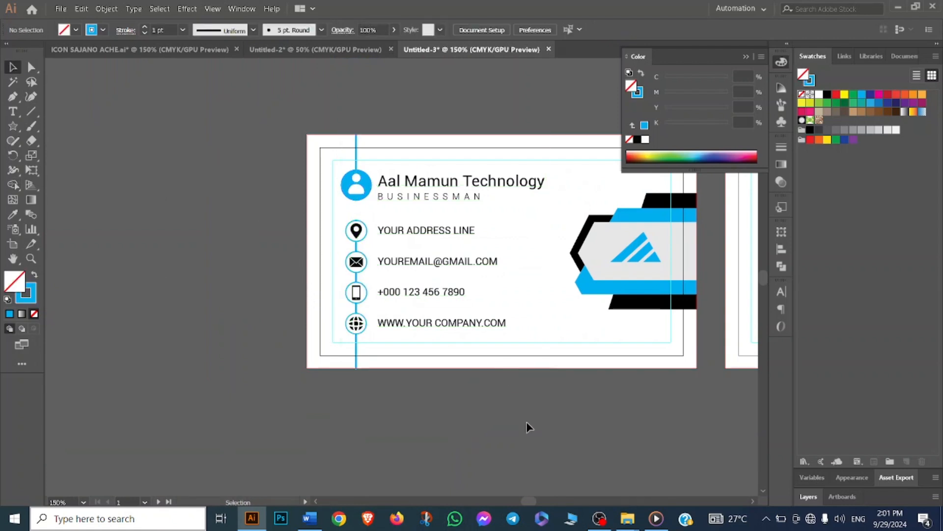
left_click_drag(491, 403, 488, 404)
scroll(512, 406, "right", 3)
scroll(514, 432, "right", 2)
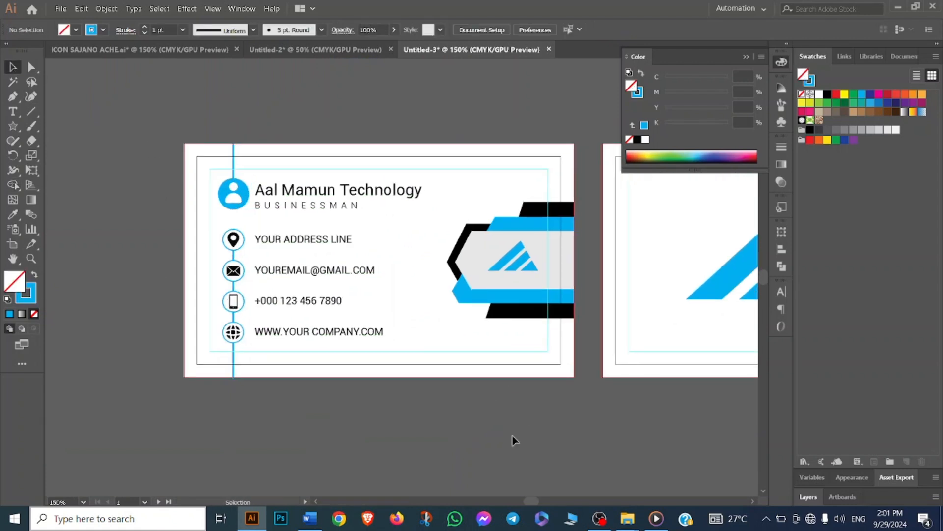
scroll(511, 433, "up", 1)
scroll(511, 432, "up", 1)
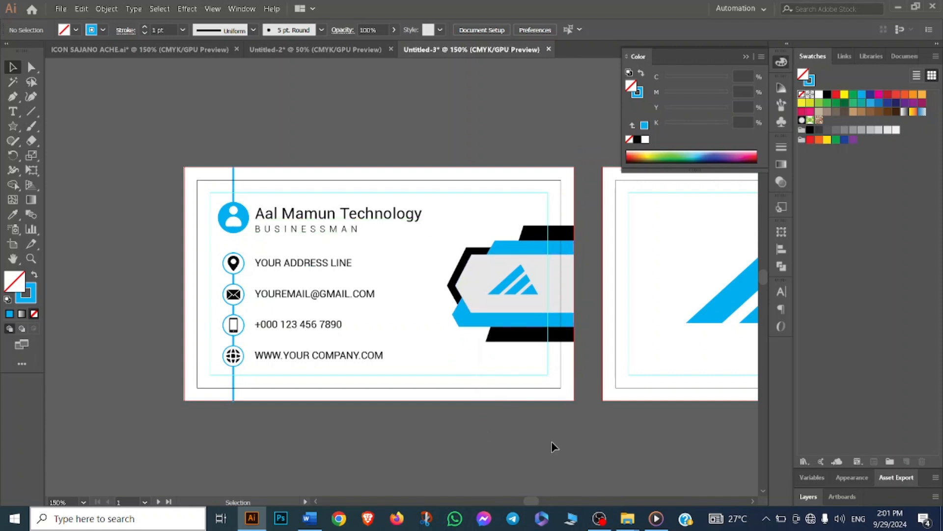
left_click_drag(559, 443, 536, 429)
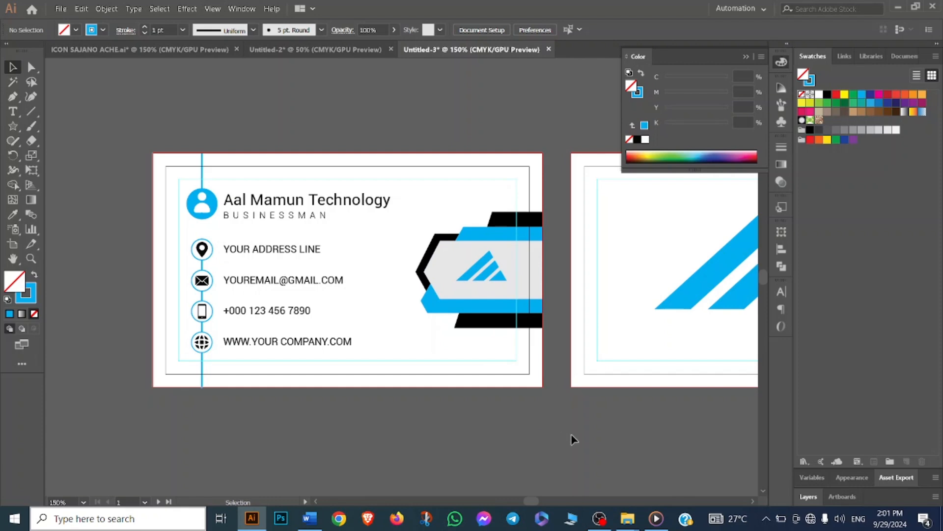
left_click_drag(608, 433, 491, 407)
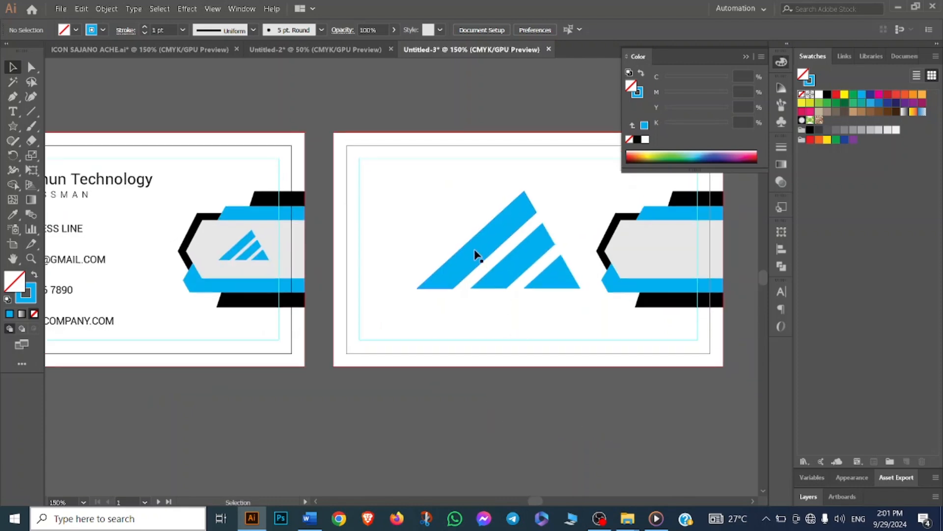
left_click_drag(476, 255, 422, 241)
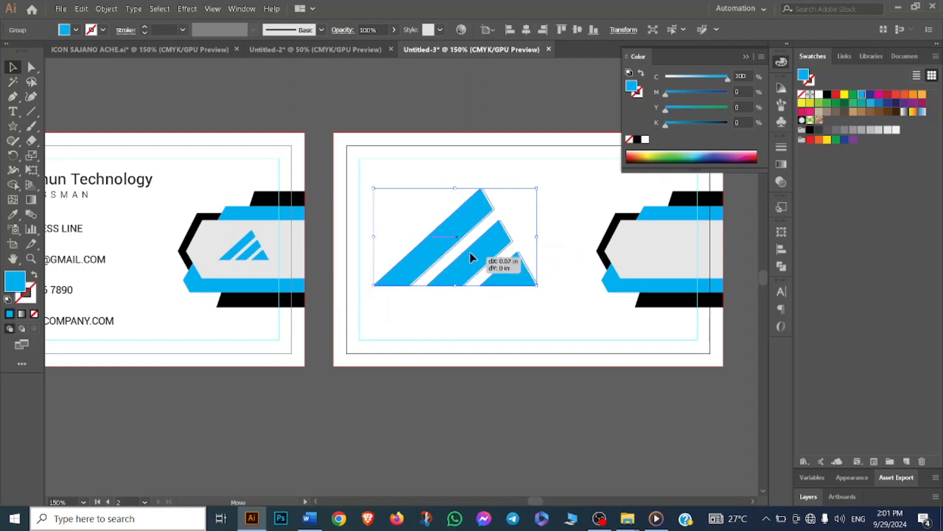
- Add a text line below the logo on the back side and set its size to 12 pt
left_click(12, 111)
left_click(389, 305)
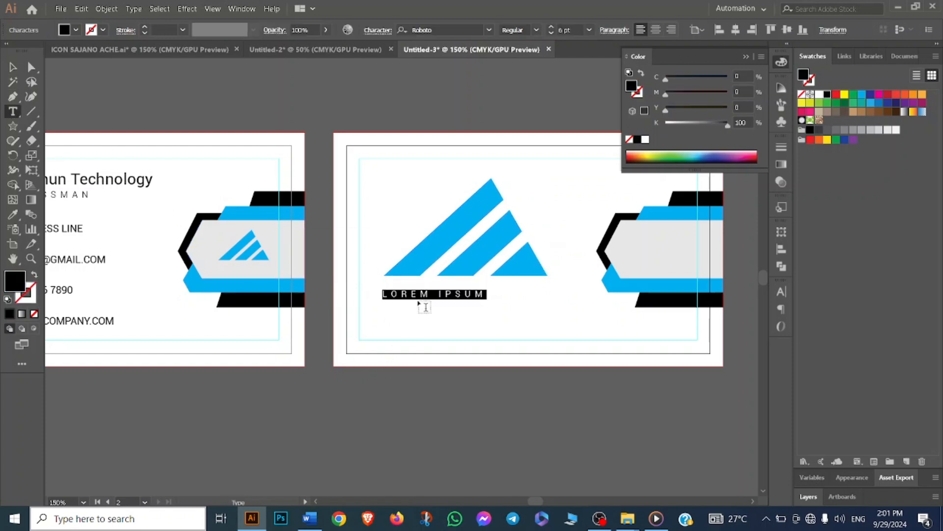
left_click(589, 29)
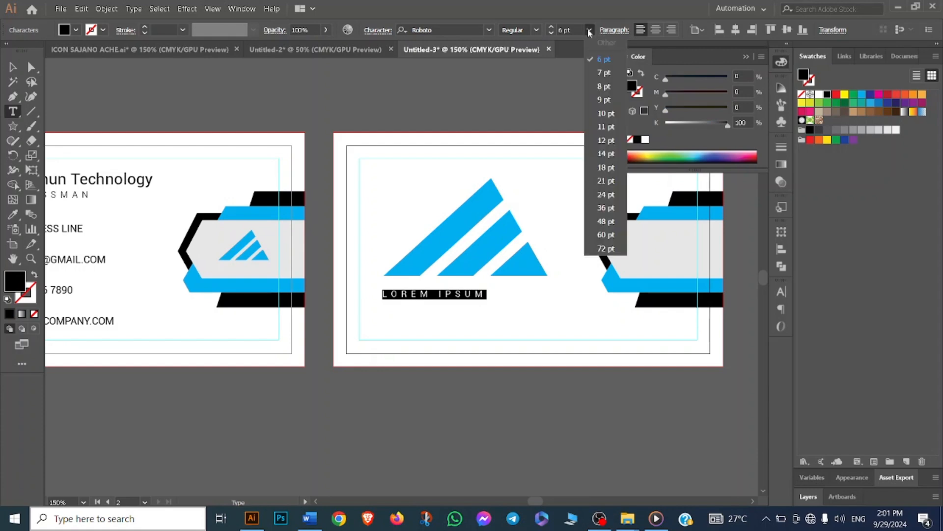
left_click(606, 140)
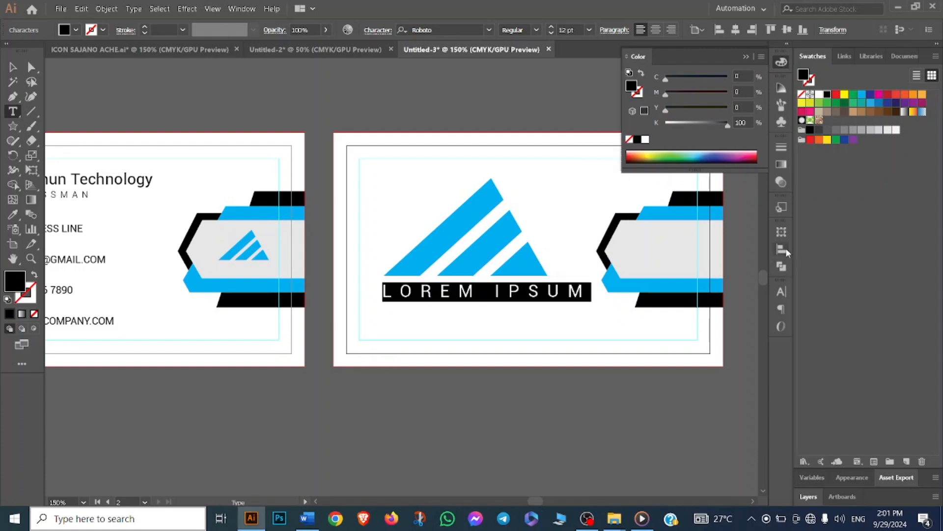
- Open the Character panel and undo the text's letter spacing change
left_click(781, 291)
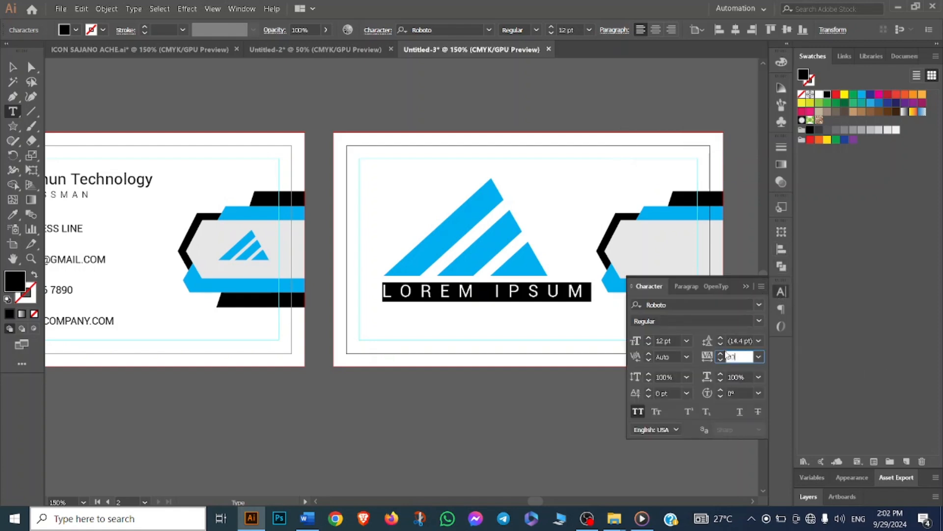
left_click(565, 418)
key("ctrl+z")
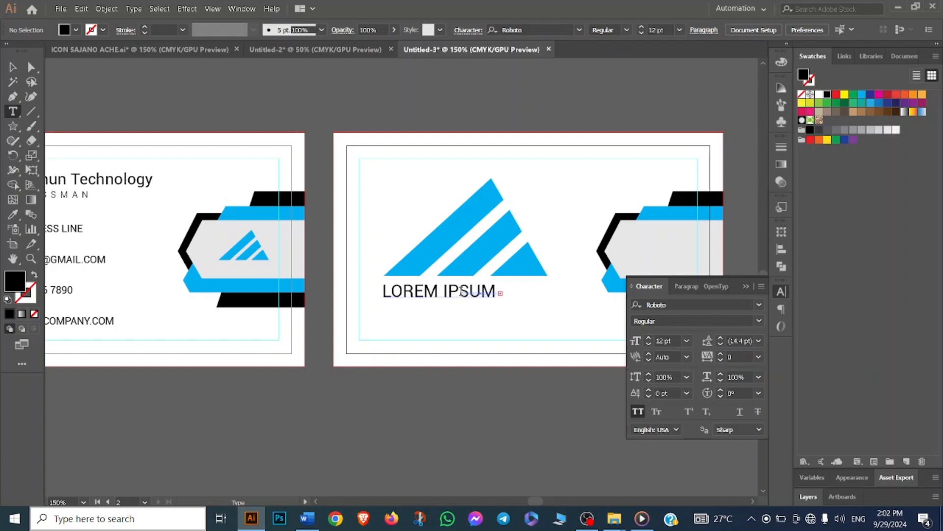
- Replace the placeholder text with "COMPANY NAME", correcting the typo in the last word
triple_click(456, 290)
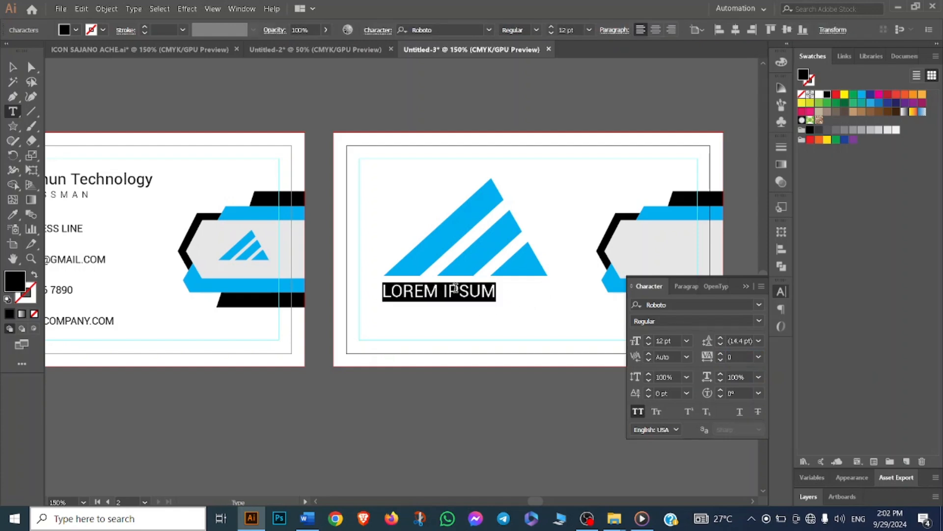
key("BackSpace")
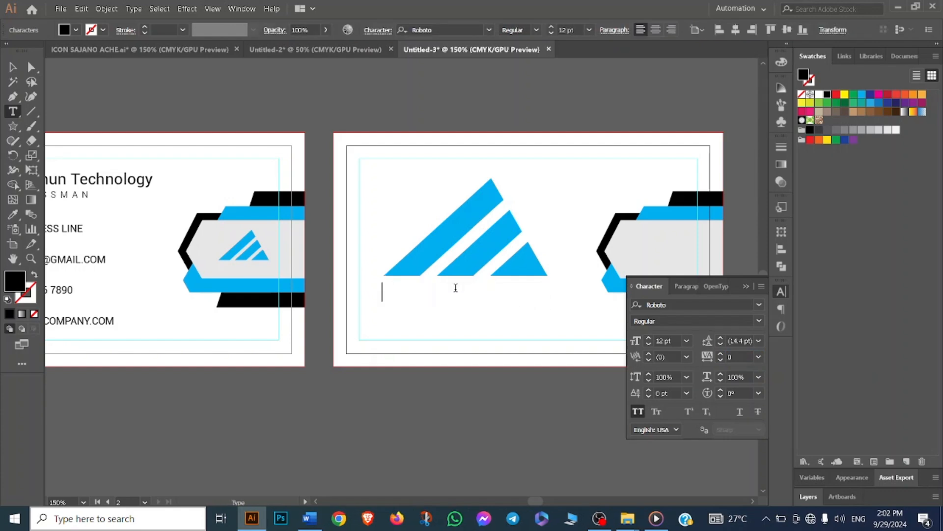
type("COMPANY")
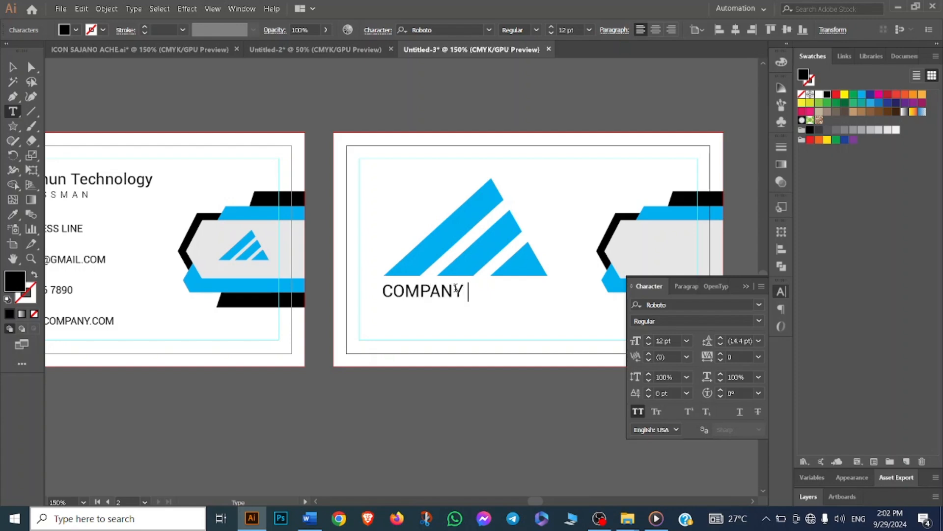
type(" NAMW")
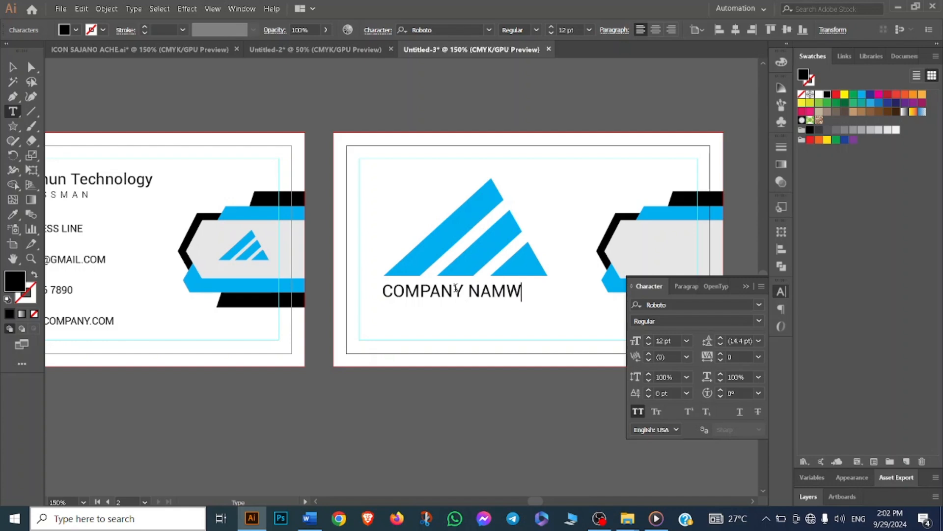
key("Return")
type("E")
key("BackSpace")
key("Return")
left_click(520, 290)
key("BackSpace")
type("E")
- Compare with the reference card design in the Untitled-2 document
left_click(306, 51)
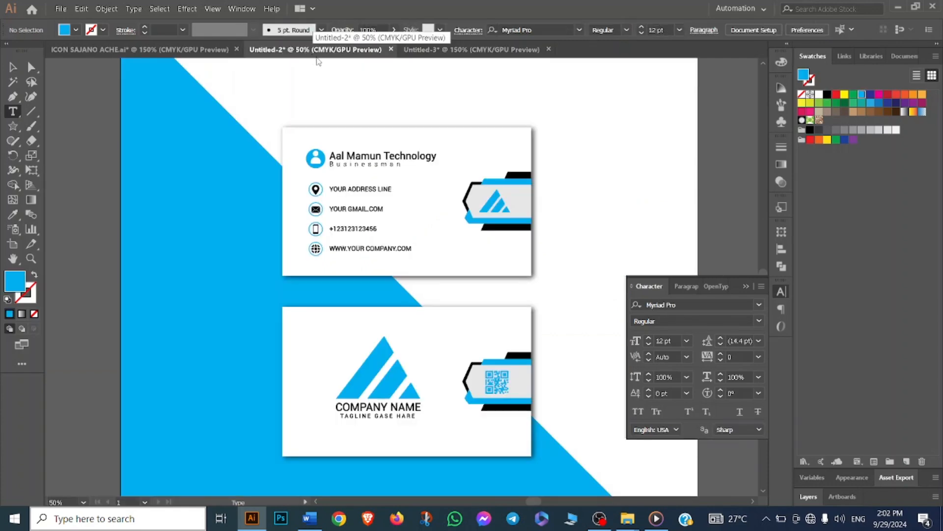
left_click(432, 50)
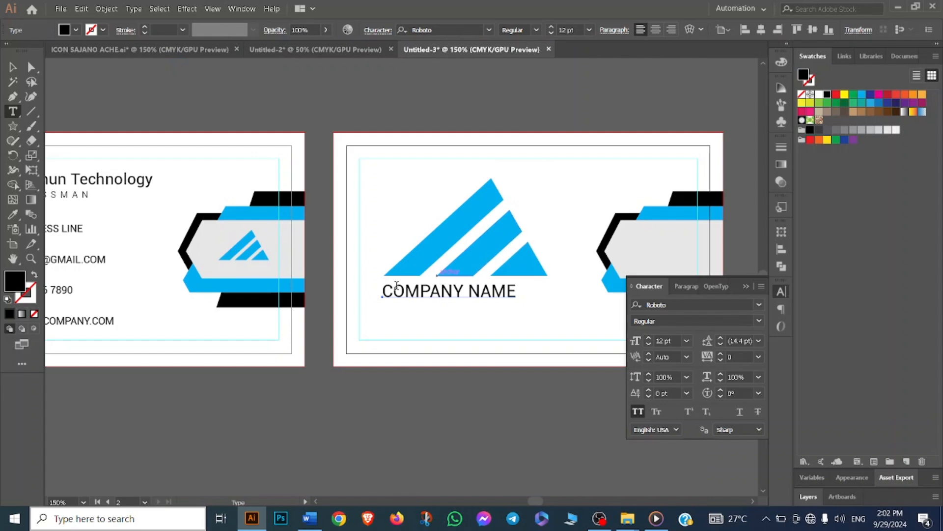
- Scale the back-side logo down and move it together with the company name text upward
left_click(13, 67)
left_click_drag(416, 291, 435, 294)
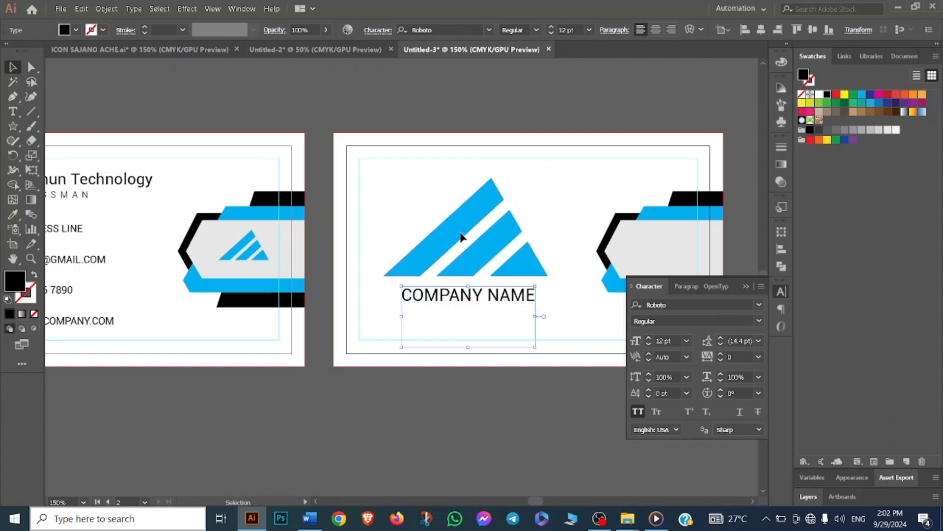
left_click(461, 237)
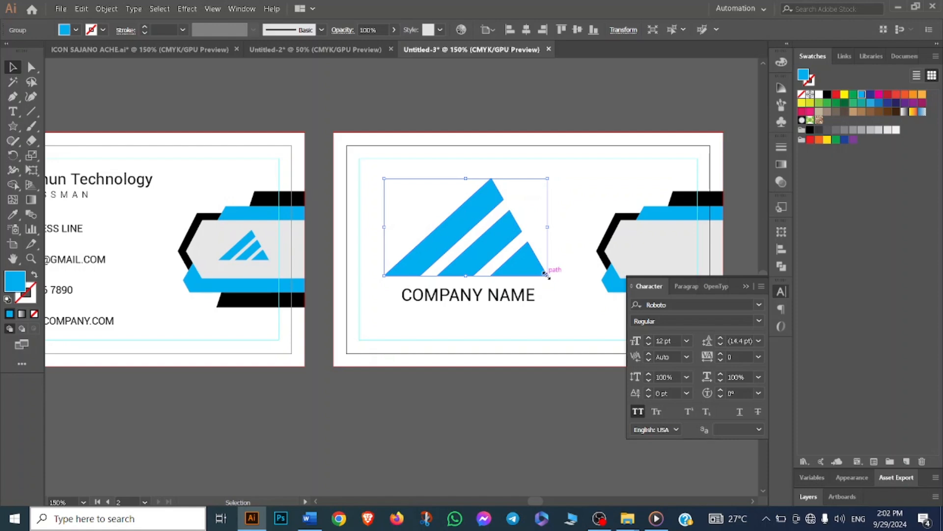
left_click_drag(547, 275, 528, 264)
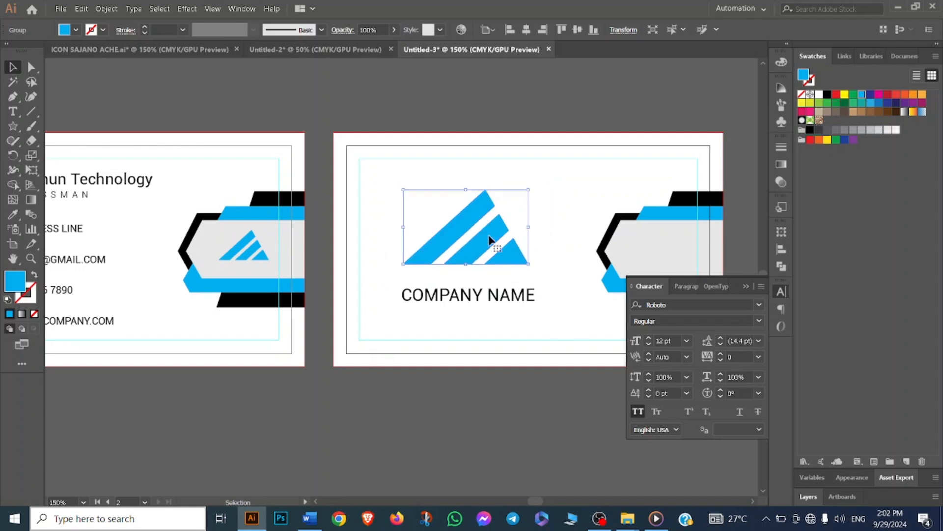
left_click_drag(490, 238, 484, 249)
left_click_drag(481, 300, 475, 295)
left_click(544, 290)
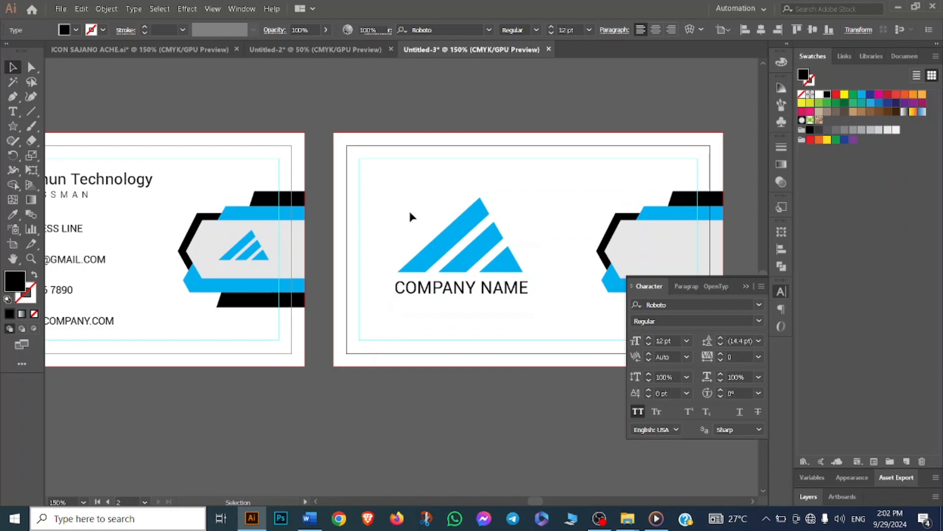
left_click_drag(408, 208, 456, 259)
left_click(465, 290)
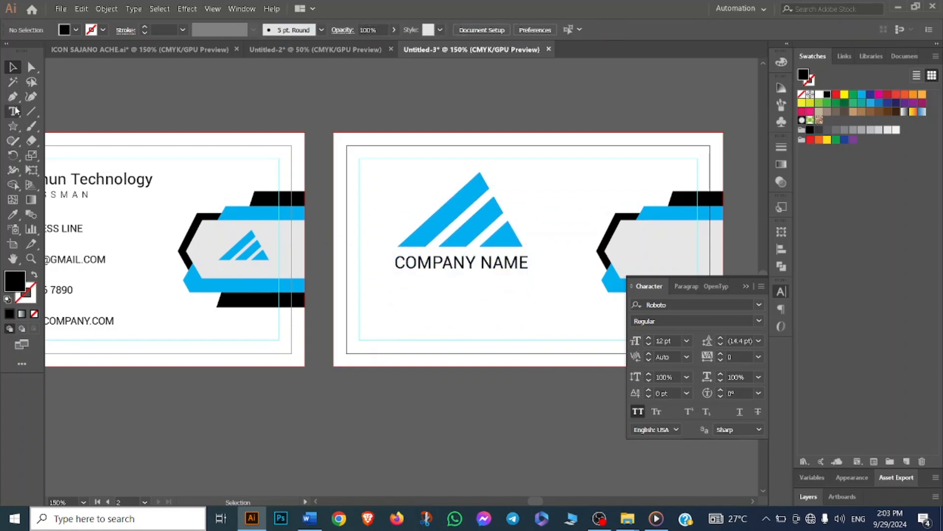
- Add a 6 pt tagline reading "TAGLINE GASE HARE" below the company name
left_click(14, 125)
left_click(13, 111)
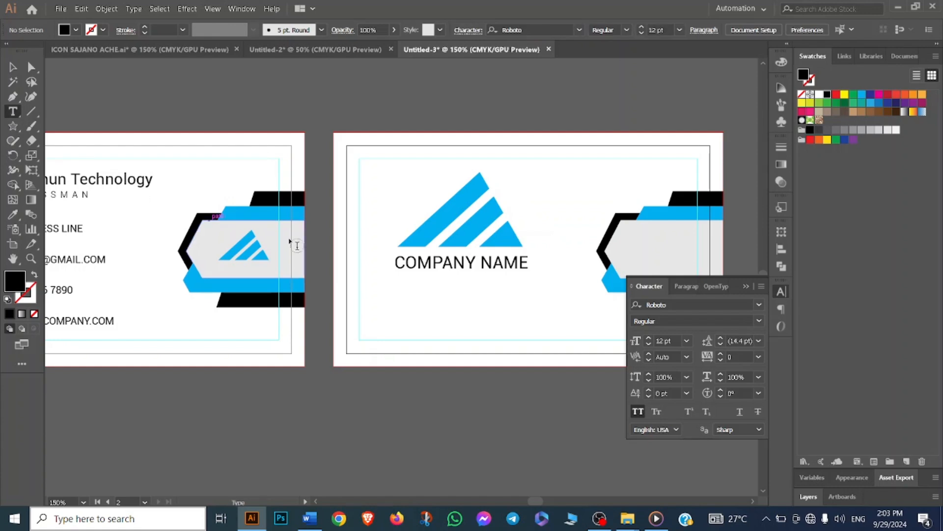
left_click(406, 288)
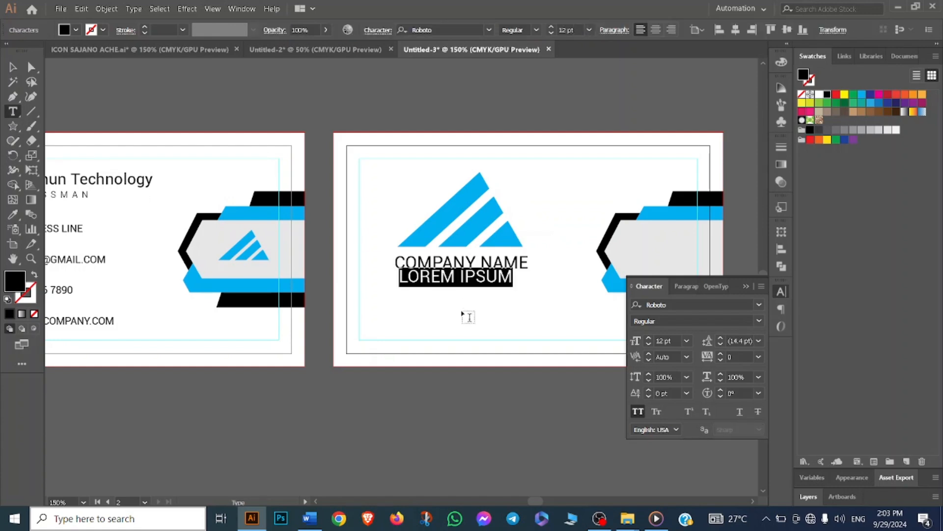
left_click(589, 32)
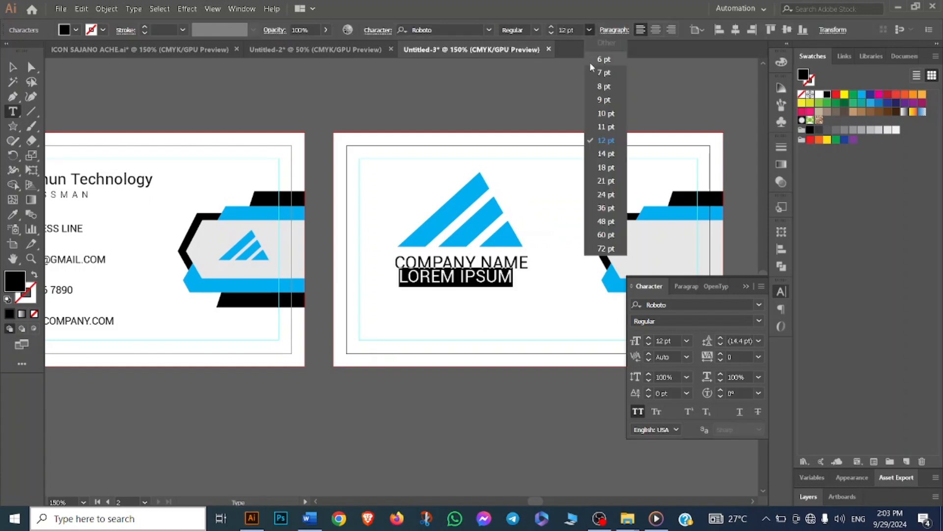
left_click(604, 69)
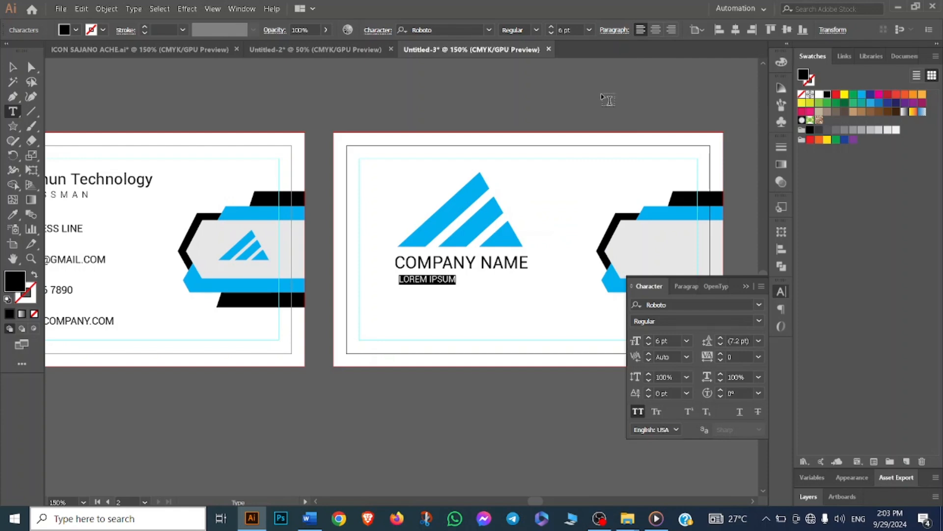
type("TAGLINE GASE HARE")
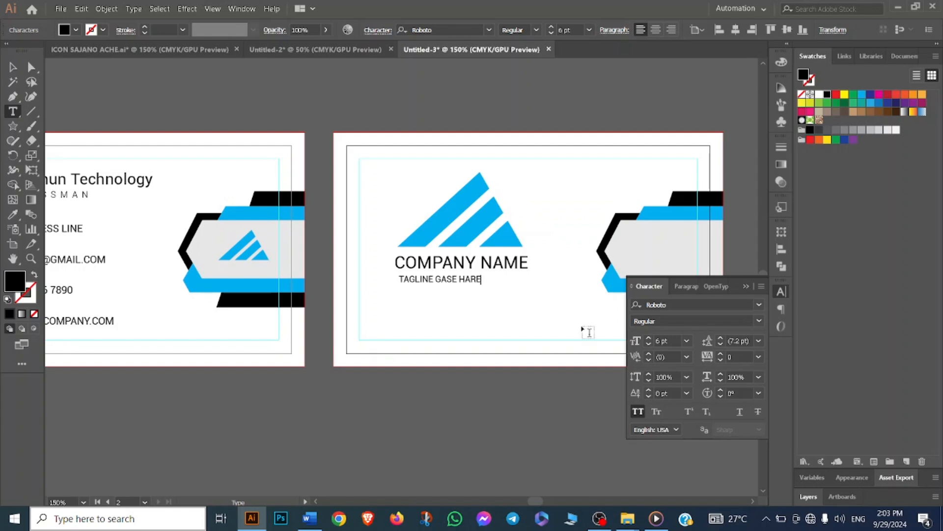
- Set the tagline's tracking to 250 and its font style to Light
left_click_drag(401, 281, 492, 281)
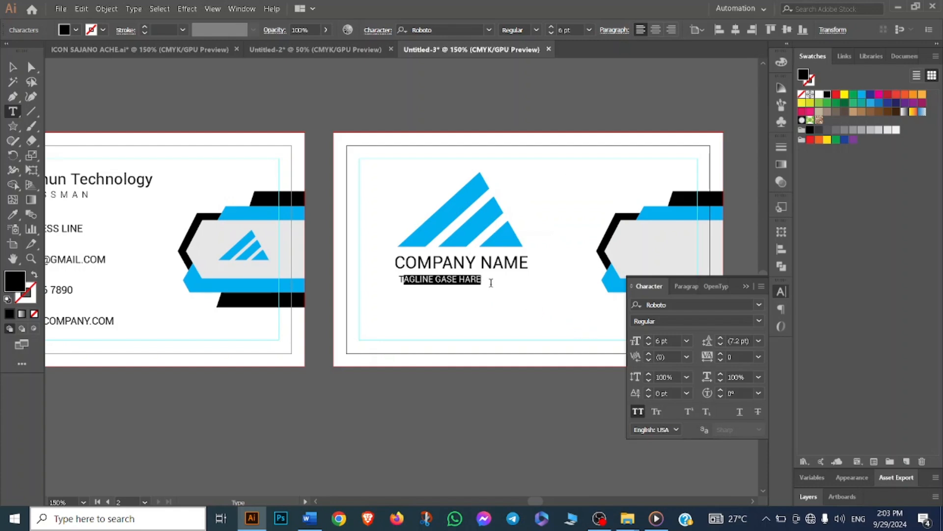
left_click(703, 358)
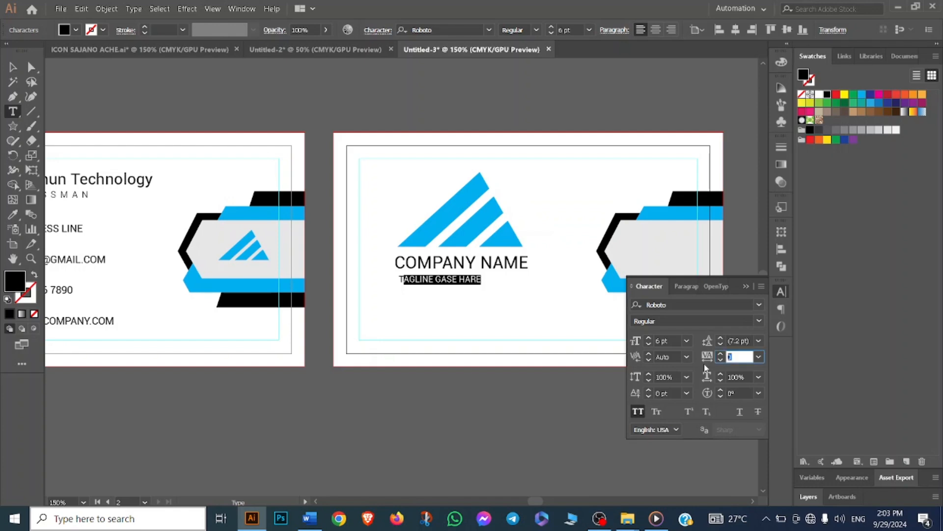
type("250")
key("Return")
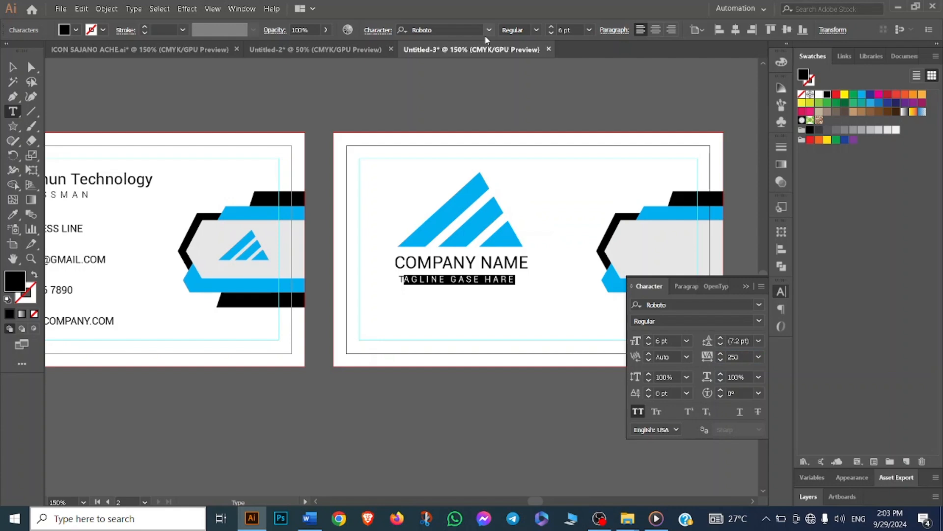
left_click(535, 30)
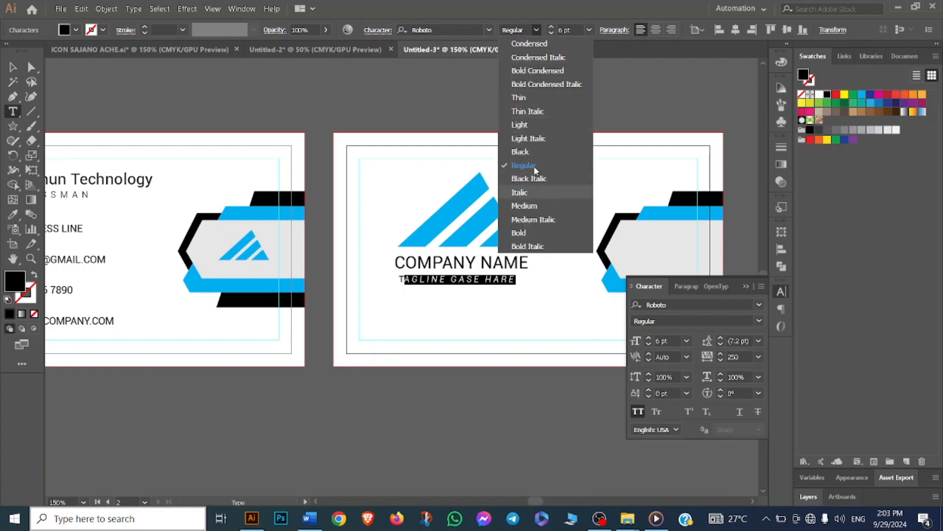
left_click(543, 124)
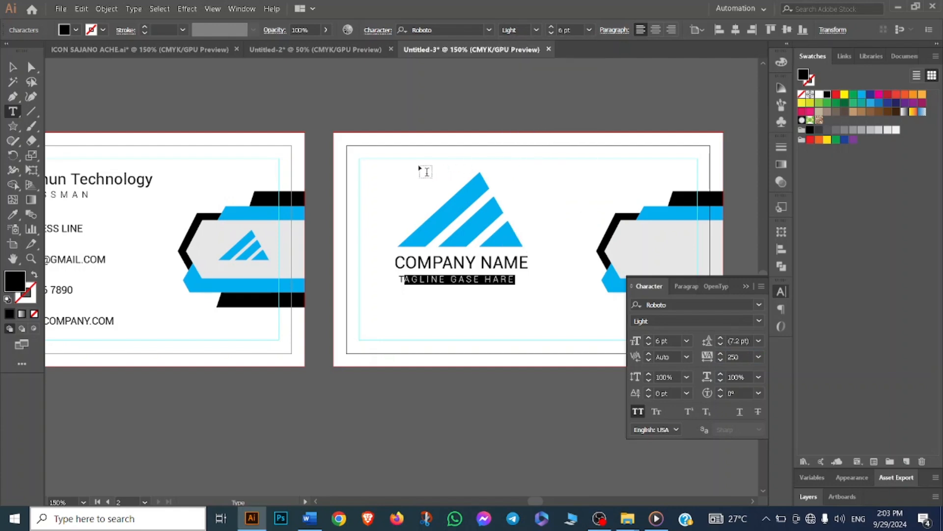
left_click(424, 171)
- Horizontally center the company name, tagline and logo with the Align panel
left_click(13, 67)
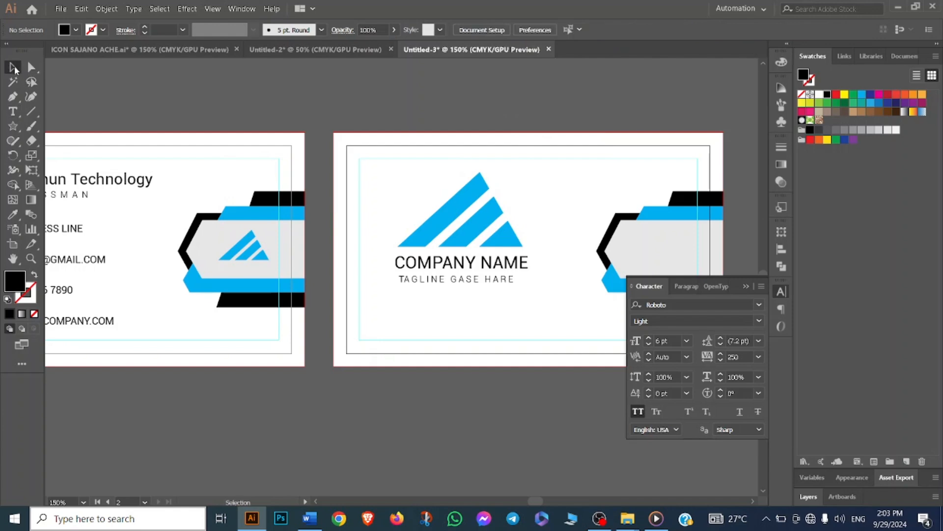
left_click(421, 290)
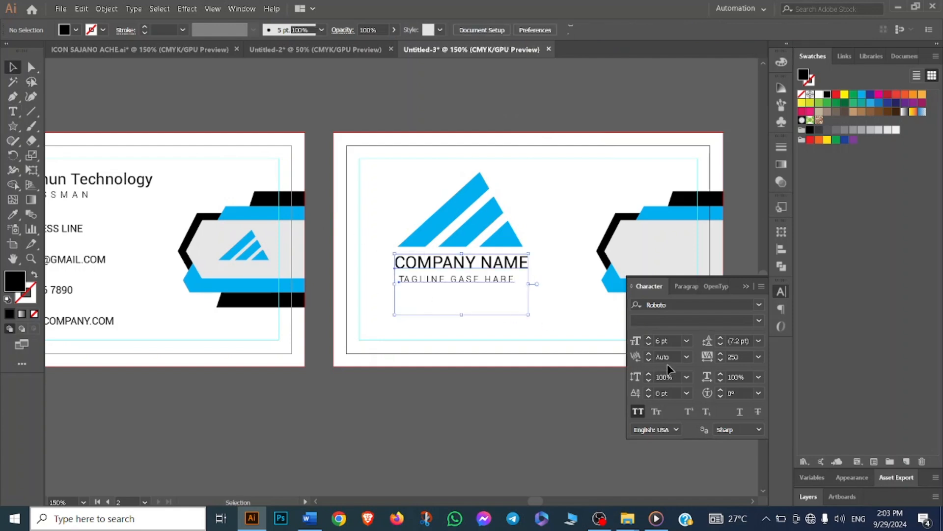
left_click(782, 249)
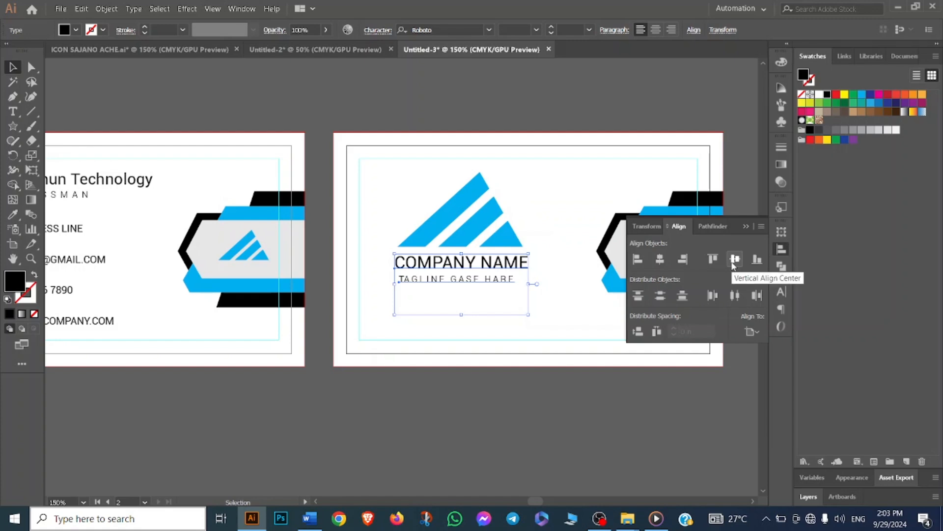
left_click(663, 261)
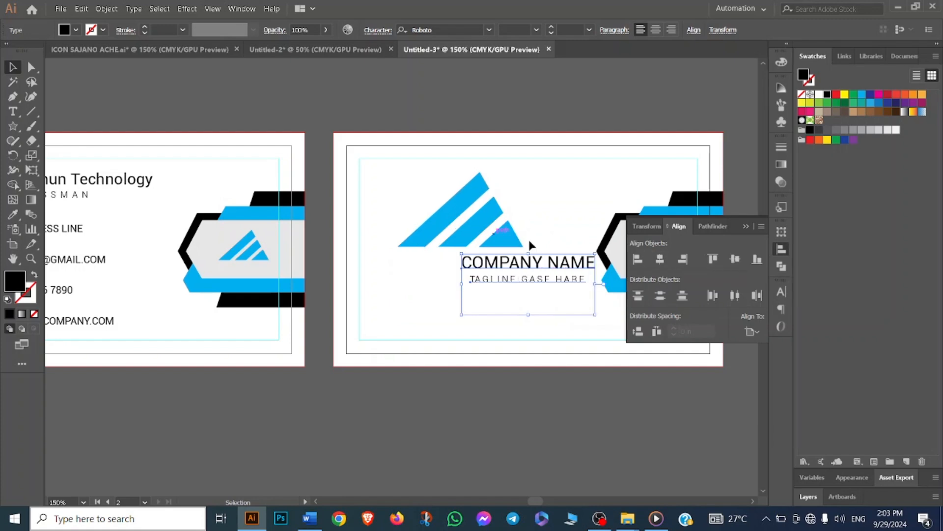
left_click_drag(396, 176, 527, 281)
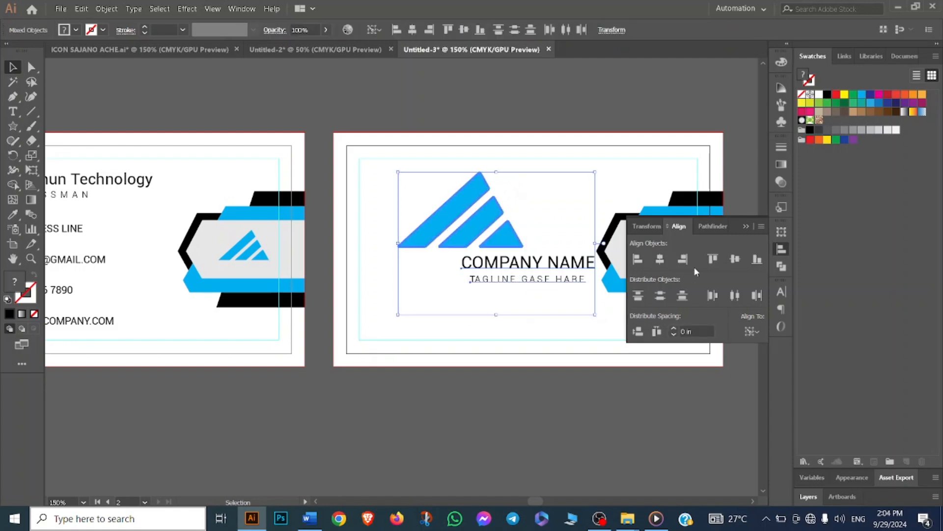
left_click(663, 260)
left_click(552, 306)
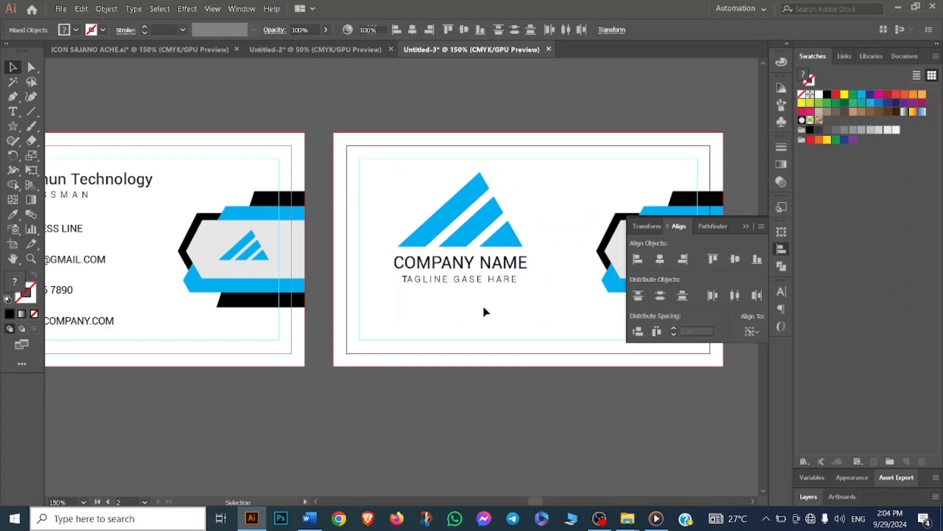
- Scale the logo down slightly above the company name
left_click(747, 223)
left_click(501, 230)
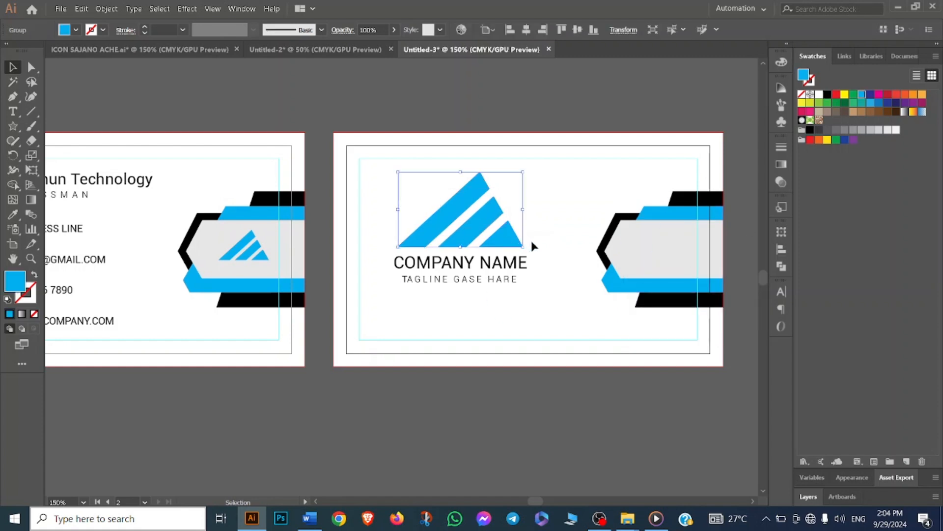
left_click_drag(524, 245, 511, 240)
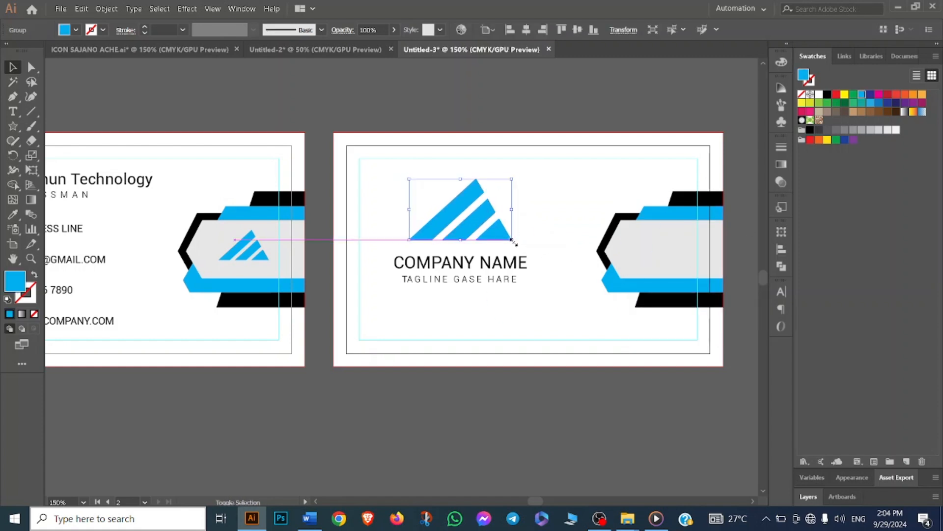
left_click(397, 232)
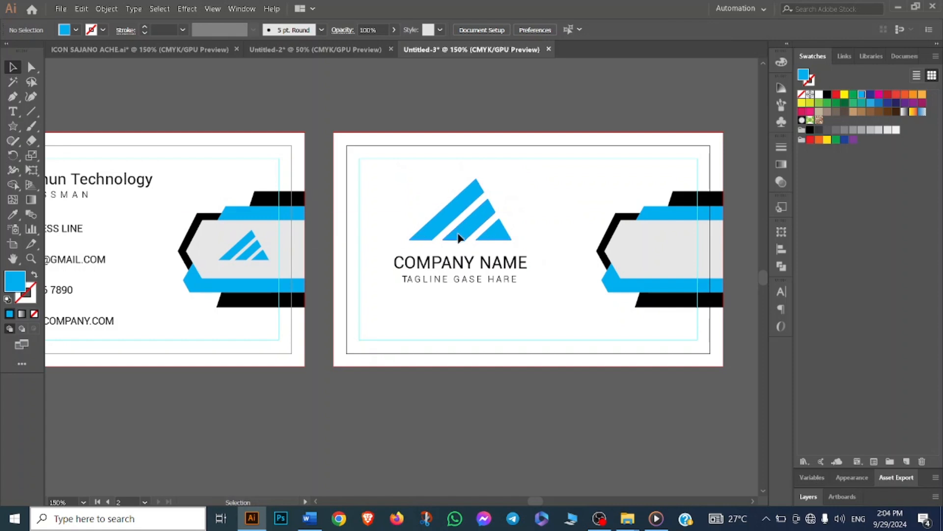
- Lower the logo slightly toward the company name, then nudge the logo, name and tagline group a little right
left_click_drag(457, 234, 457, 243)
left_click(394, 204)
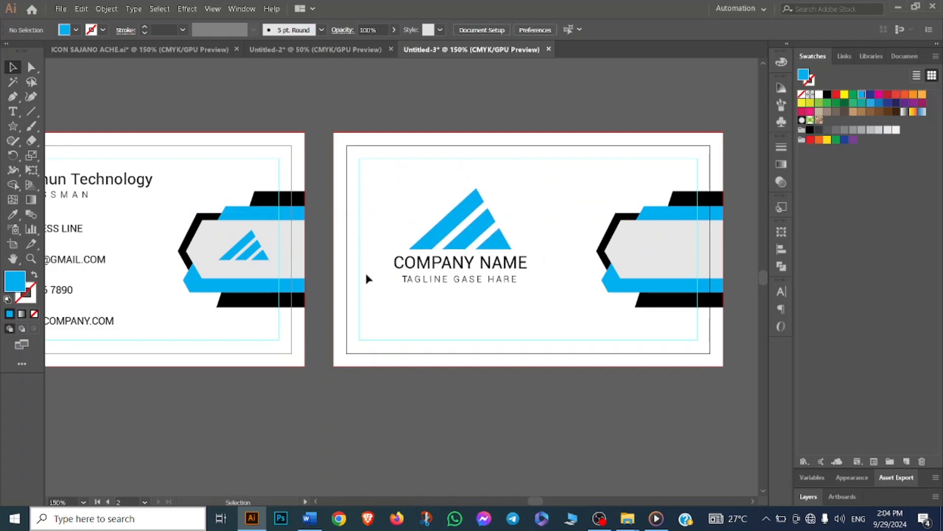
left_click_drag(392, 244, 532, 301)
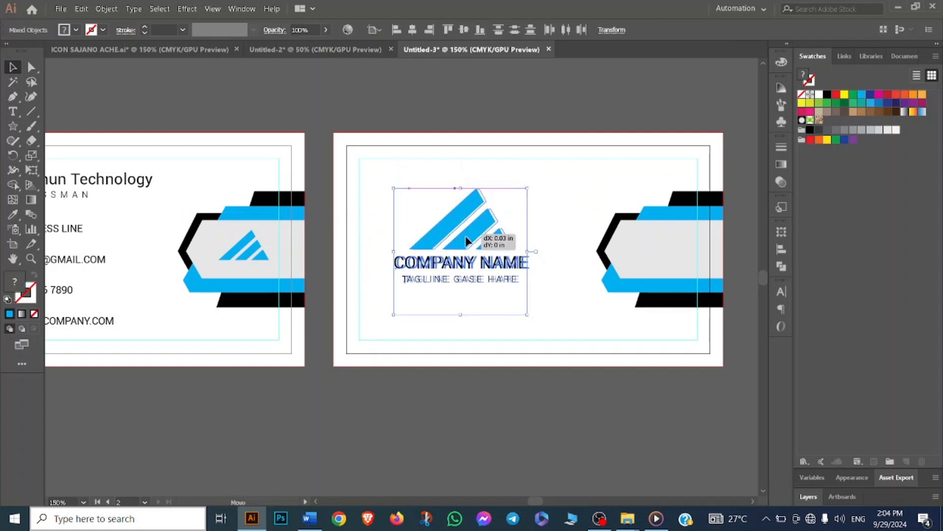
left_click_drag(464, 246, 483, 255)
left_click(511, 379)
- Close the Untitled-2 document without saving it
scroll(511, 375, "down", 2)
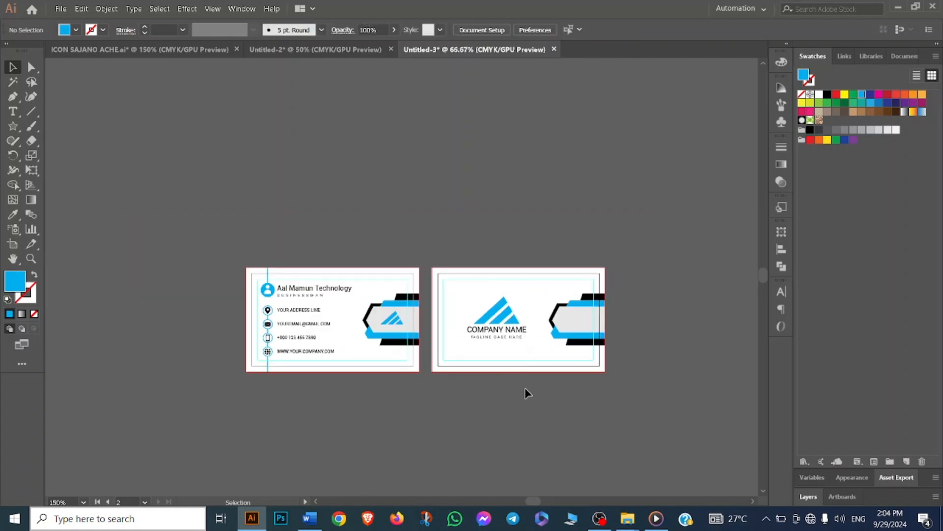
left_click_drag(516, 378, 460, 317)
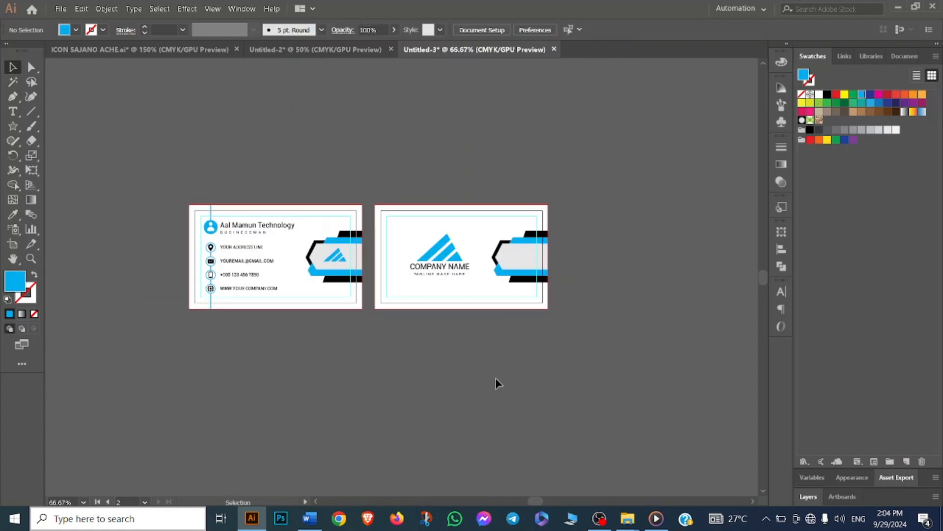
left_click_drag(381, 377, 435, 373)
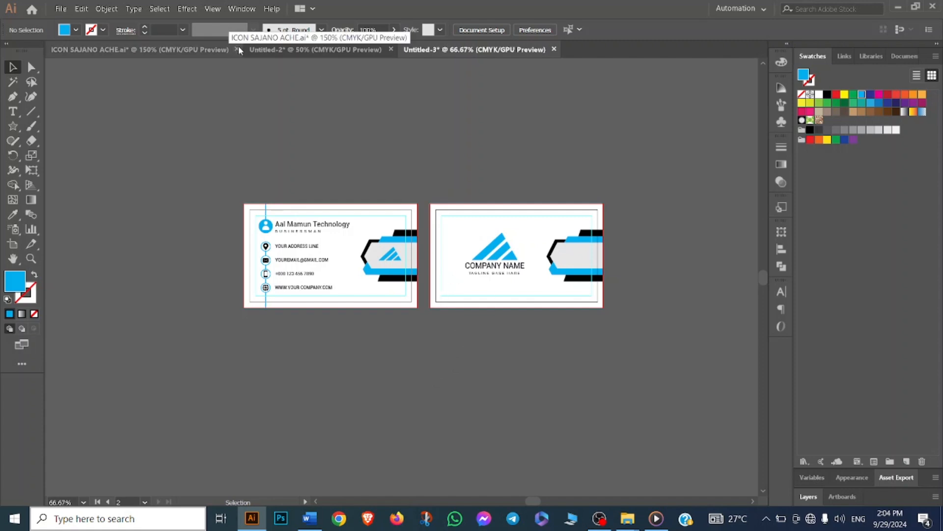
left_click(391, 49)
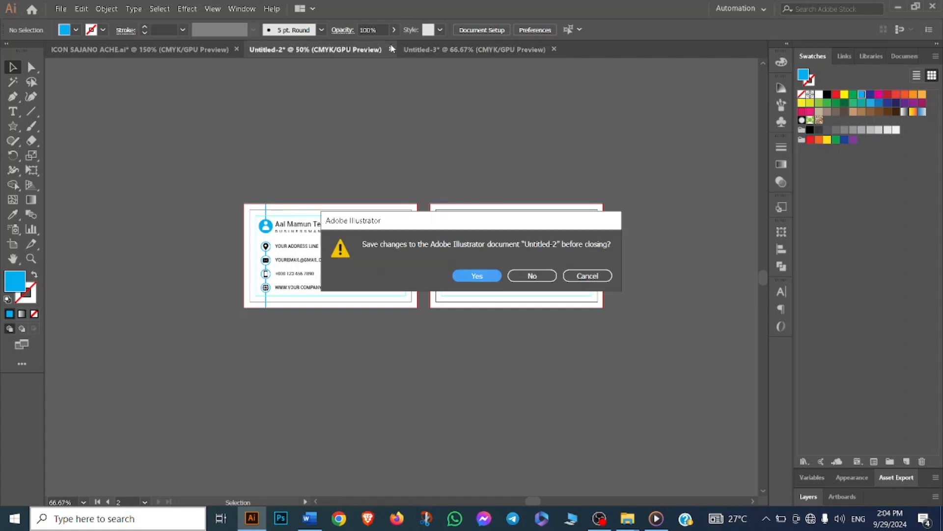
left_click(529, 280)
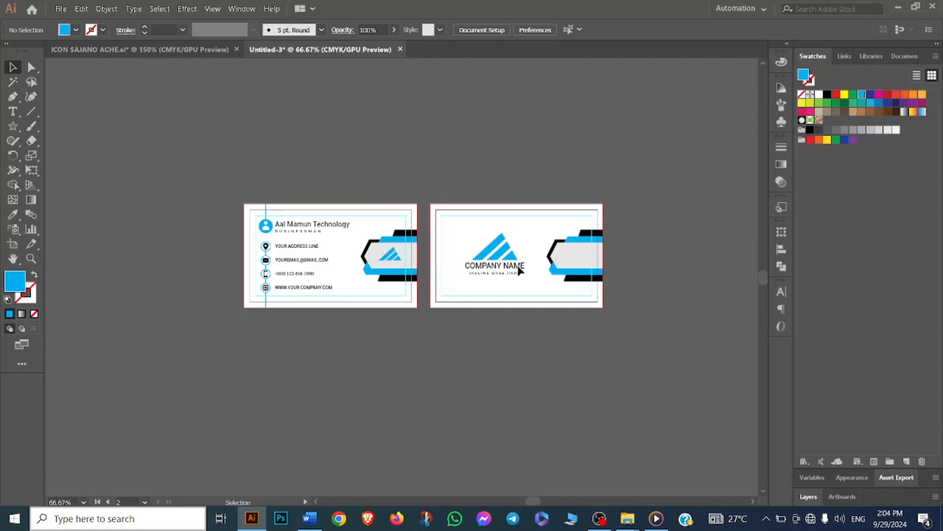
- Create a new 1200 x 1200 px document from the recent presets
left_click(61, 9)
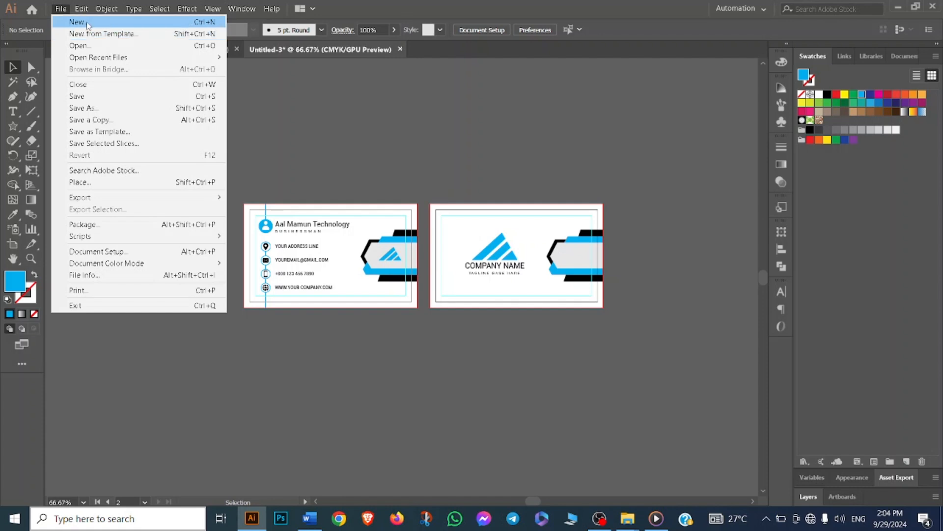
left_click(84, 19)
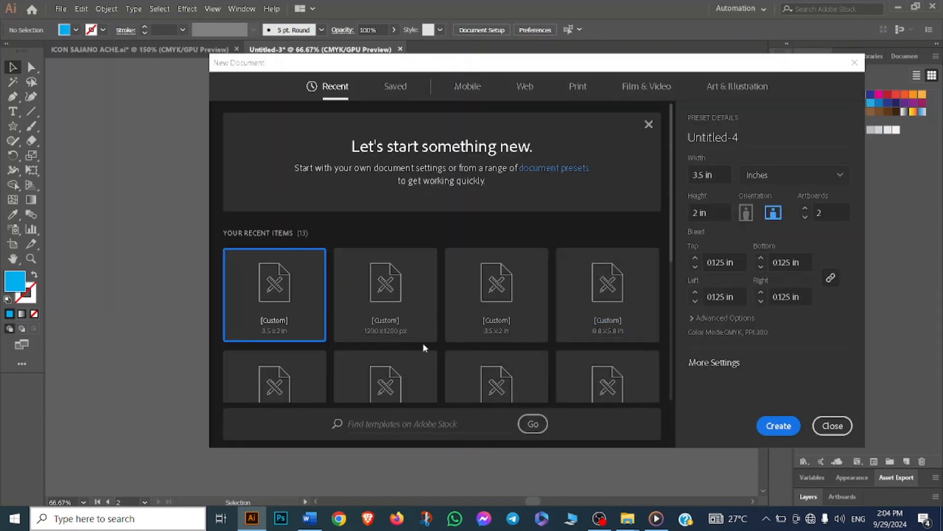
left_click(381, 310)
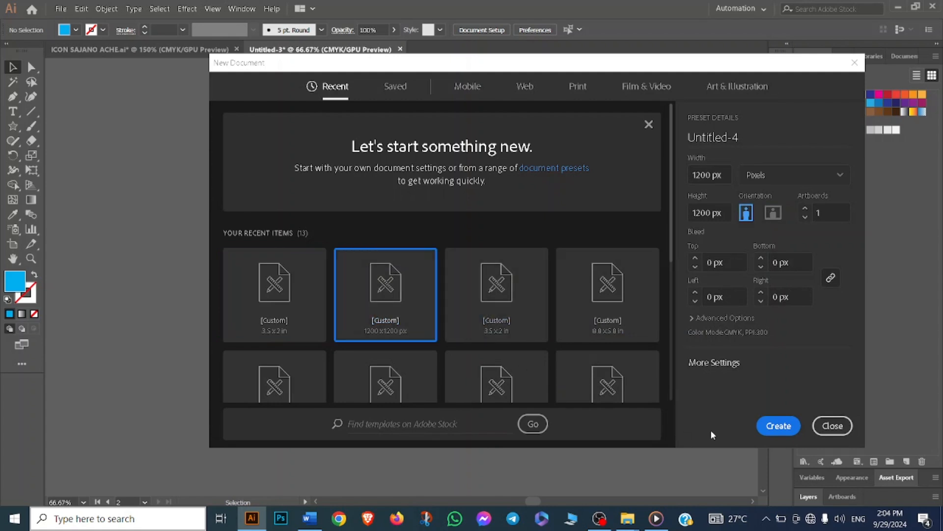
left_click(766, 427)
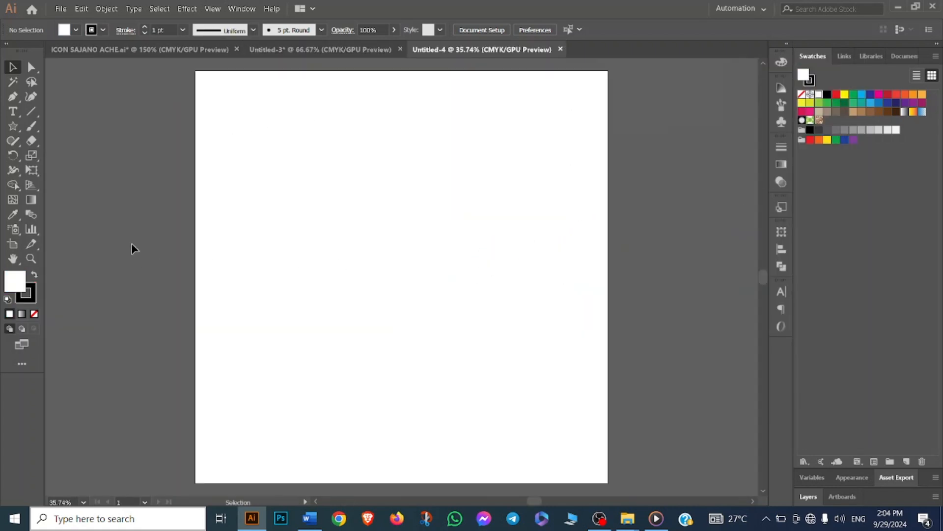
- Draw a cyan-filled rectangle covering the whole new artboard
left_click(14, 282)
left_click(863, 94)
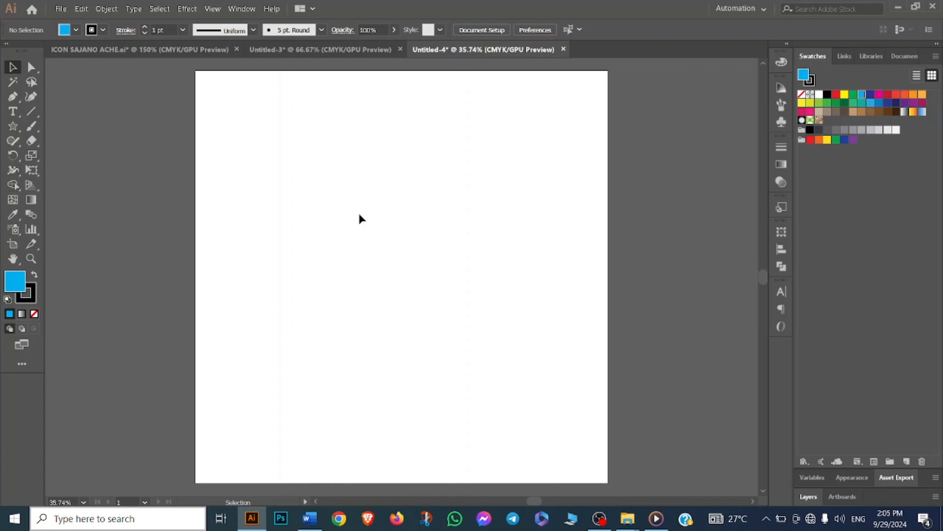
left_click(13, 126)
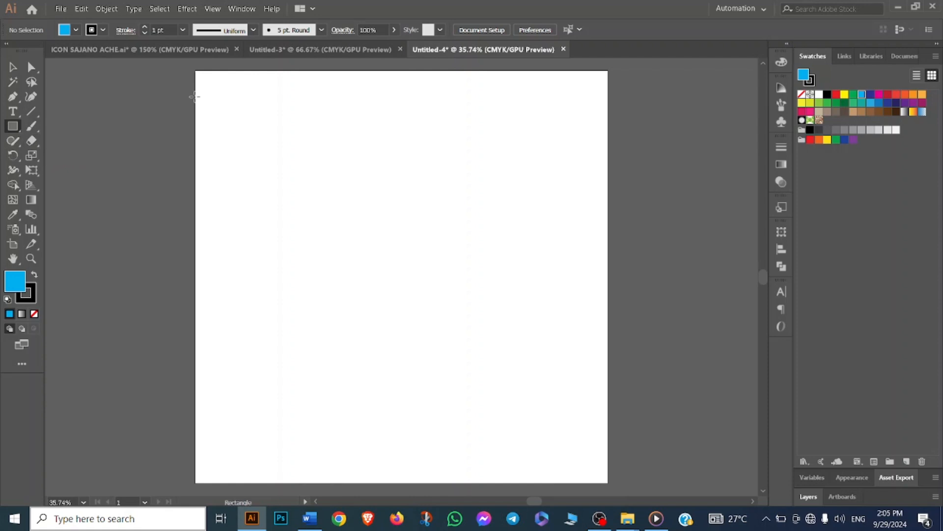
left_click_drag(197, 69, 507, 403)
left_click_drag(197, 70, 607, 483)
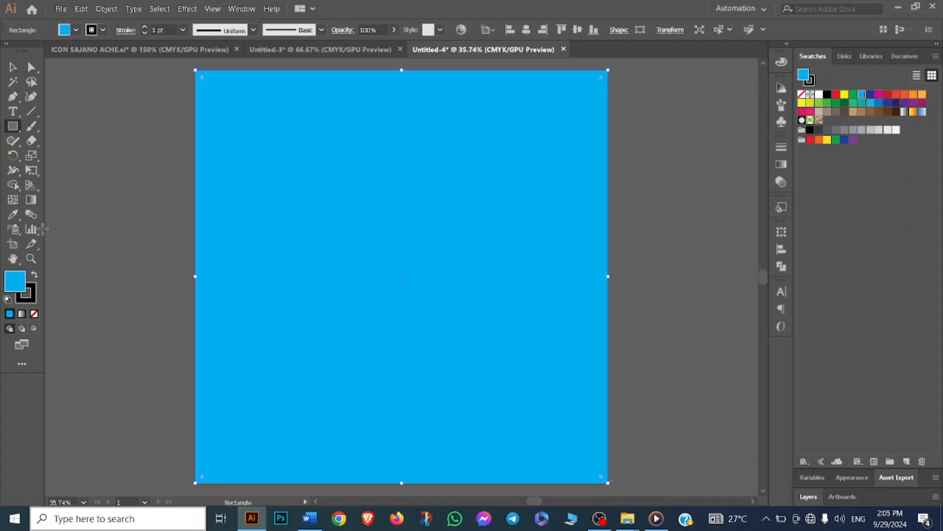
- Delete the rectangle's top-right anchor point to turn it into a diagonal triangle
left_click_drag(13, 96, 59, 126)
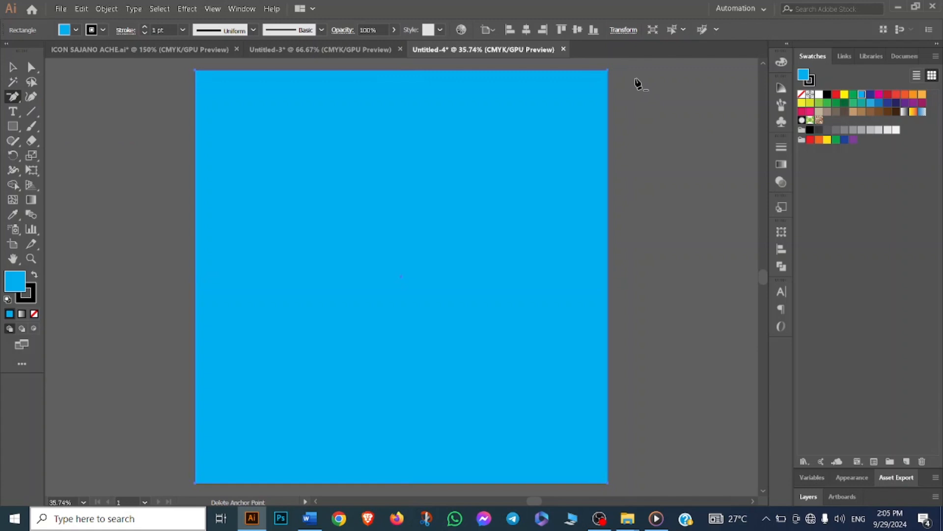
left_click(608, 71)
left_click(19, 67)
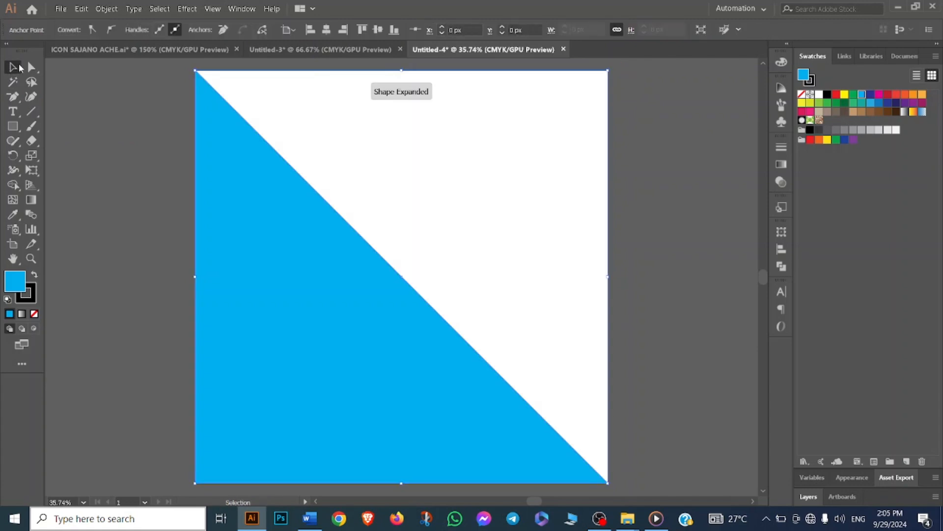
left_click(92, 108)
scroll(187, 228, "down", 1)
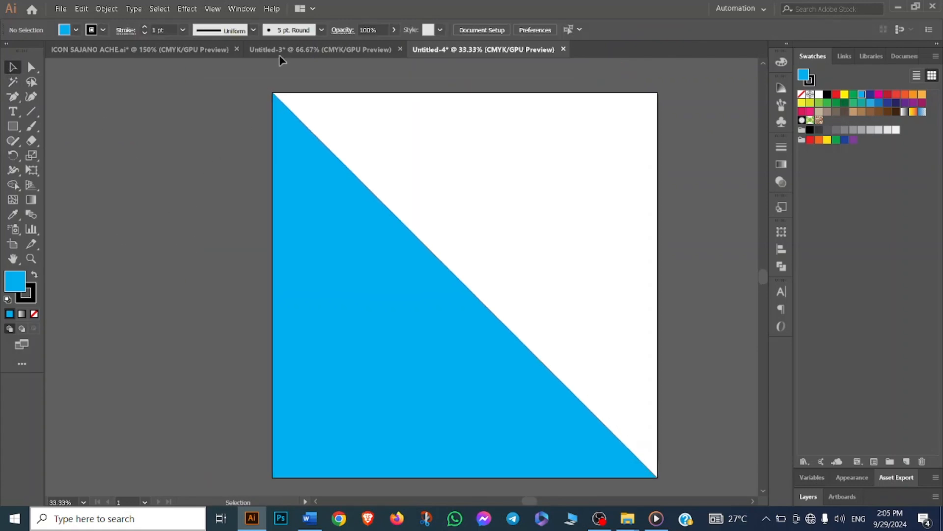
- Switch back to the business card document and inspect the card artwork by selecting its parts
left_click(277, 51)
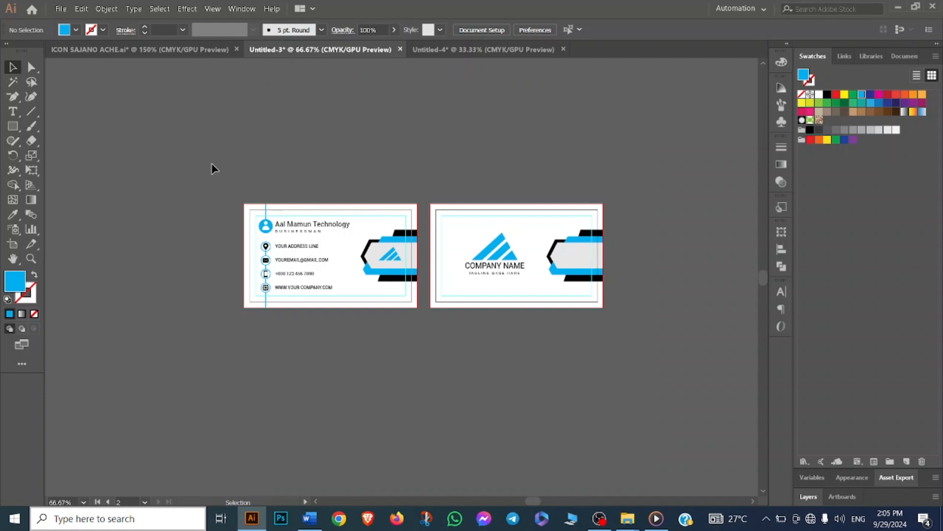
scroll(319, 208, "up", 1)
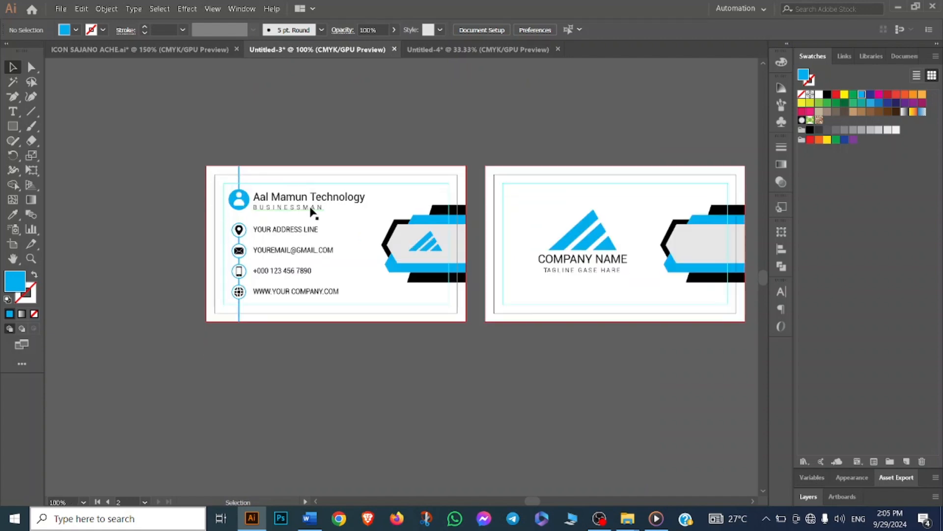
scroll(310, 210, "down", 1)
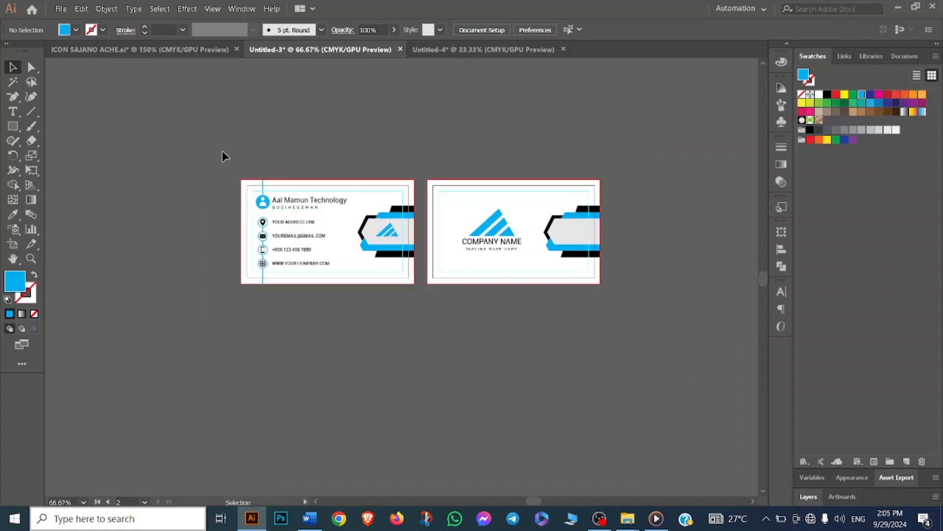
left_click_drag(381, 305, 416, 315)
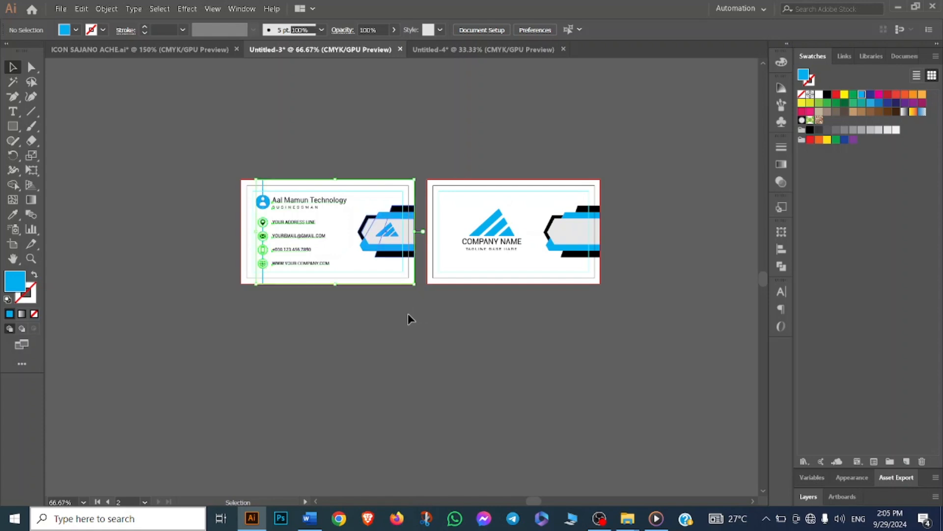
left_click(401, 324)
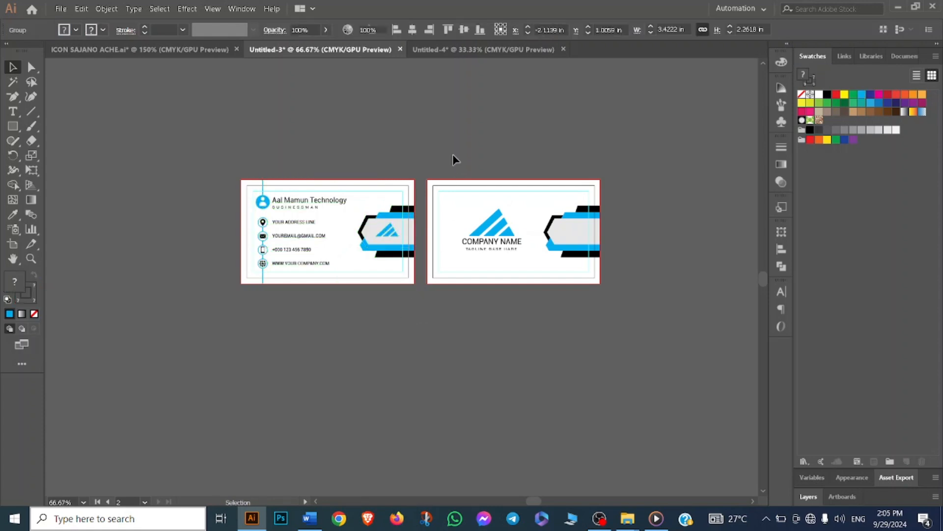
left_click_drag(437, 154, 606, 326)
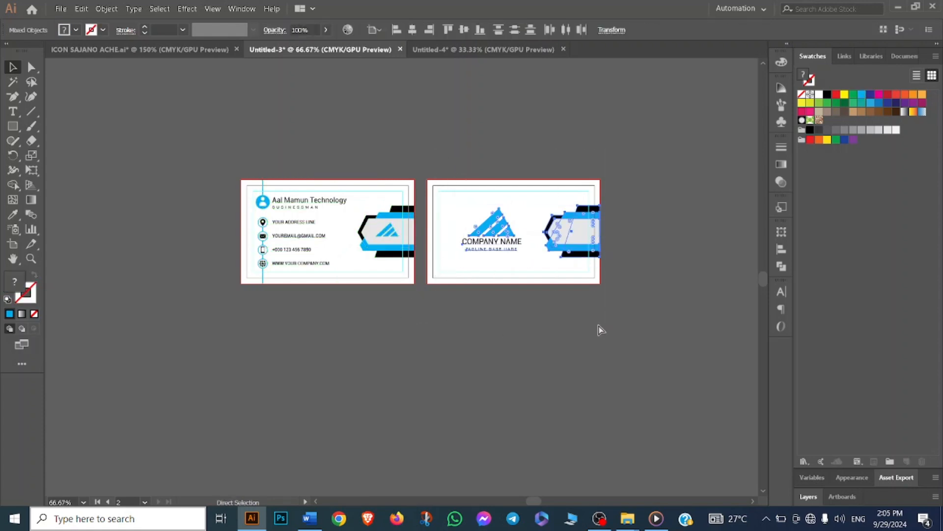
left_click(598, 328)
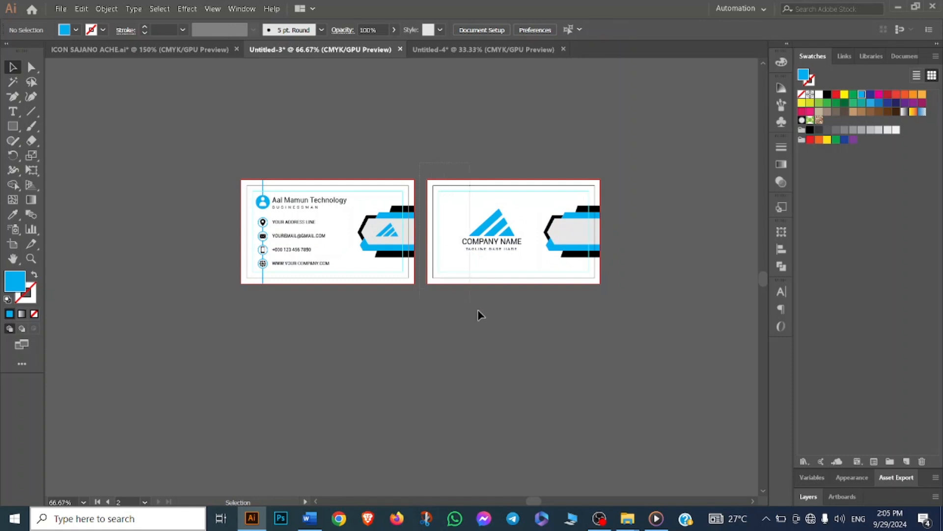
left_click_drag(479, 313, 624, 329)
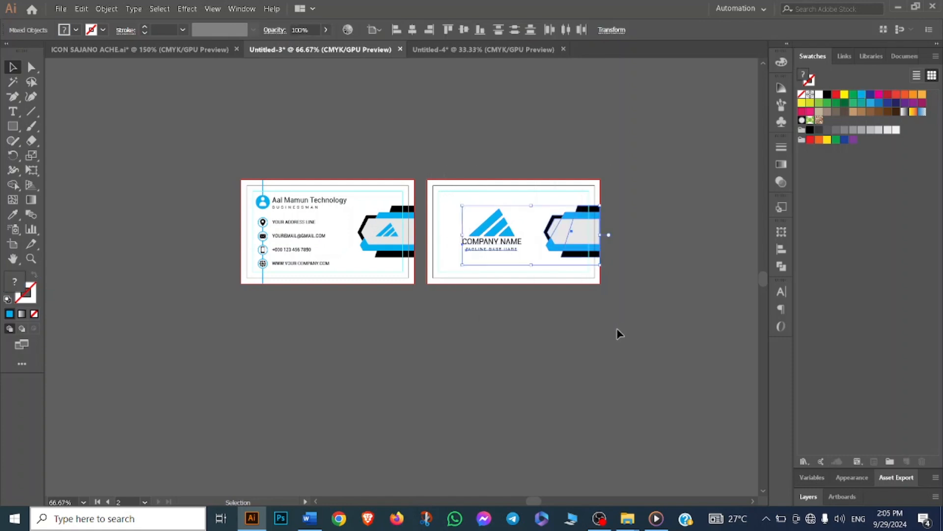
key("a")
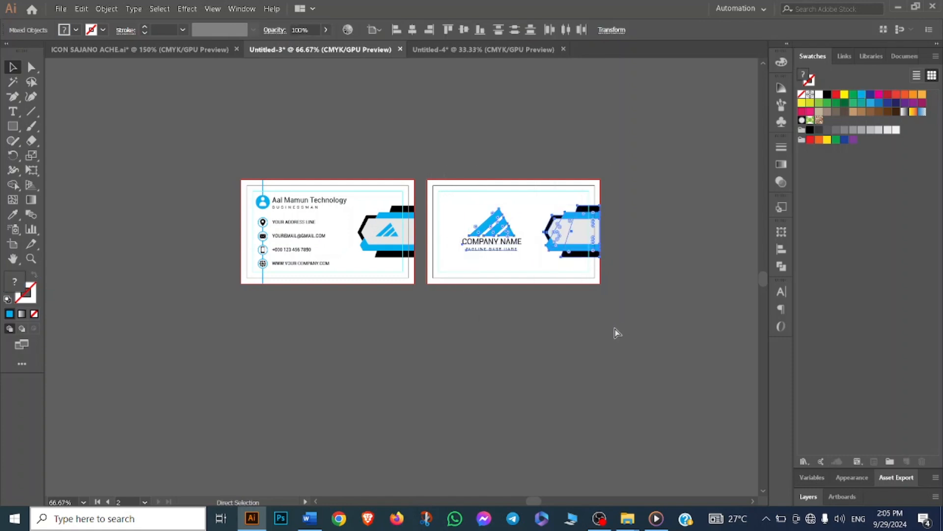
key("v")
left_click(523, 340)
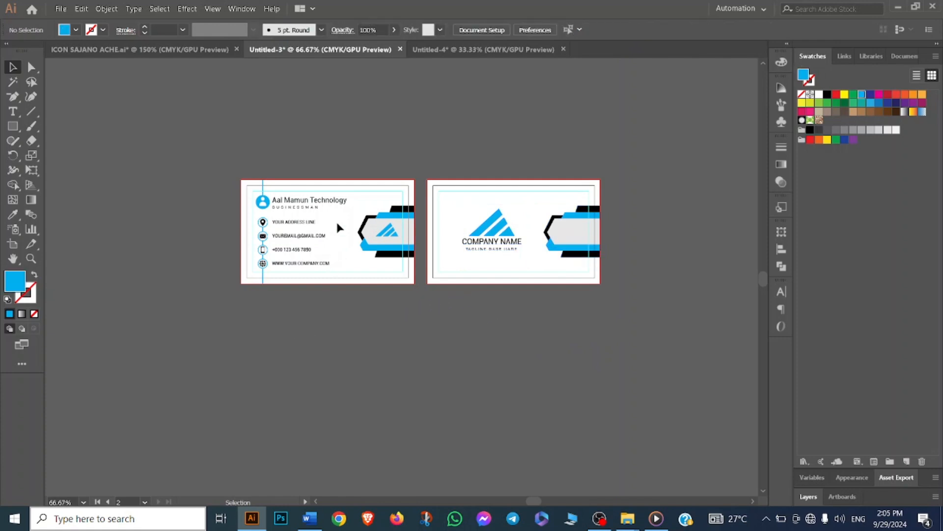
scroll(287, 340, "up", 1)
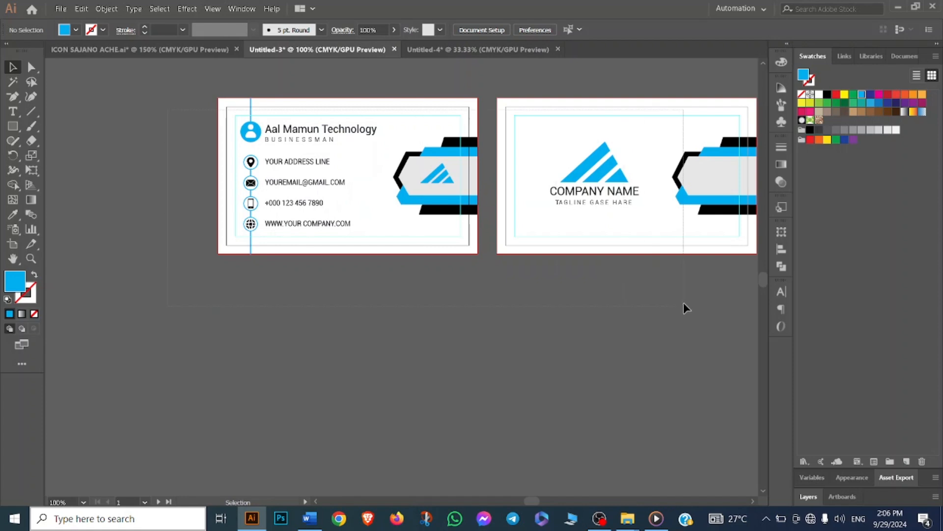
- Select everything and unlock all locked objects in the business card document
key("ctrl+a")
left_click(106, 8)
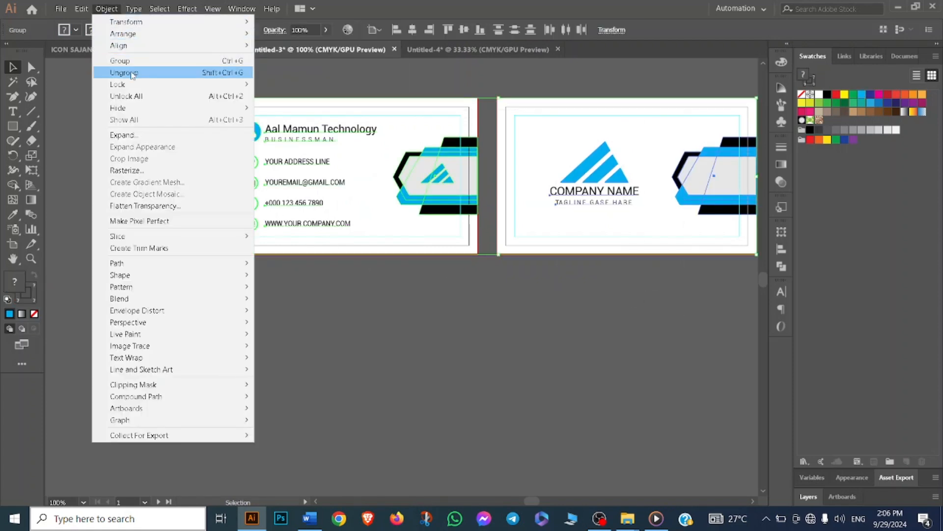
left_click(151, 96)
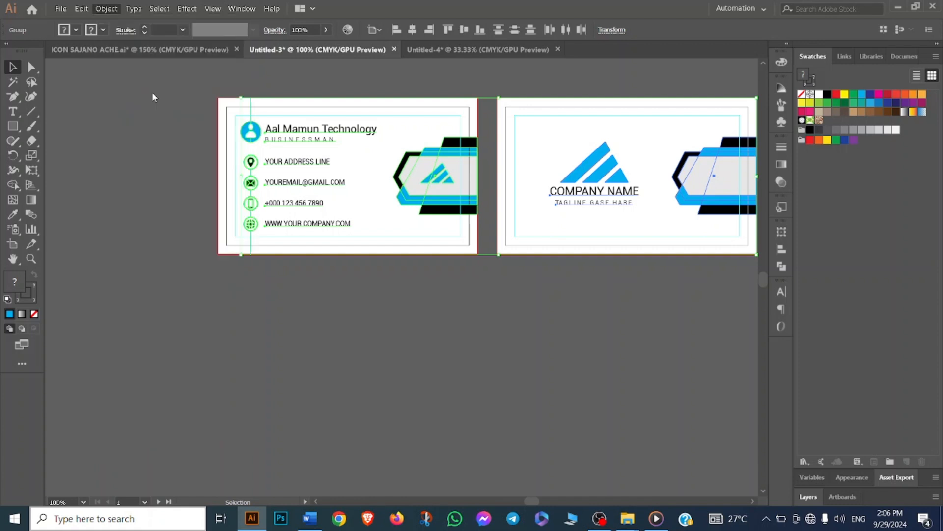
left_click(358, 320)
- Select both card sides and paste copies of them into the new triangle document
left_click_drag(171, 83, 311, 196)
left_click_drag(456, 331, 474, 339)
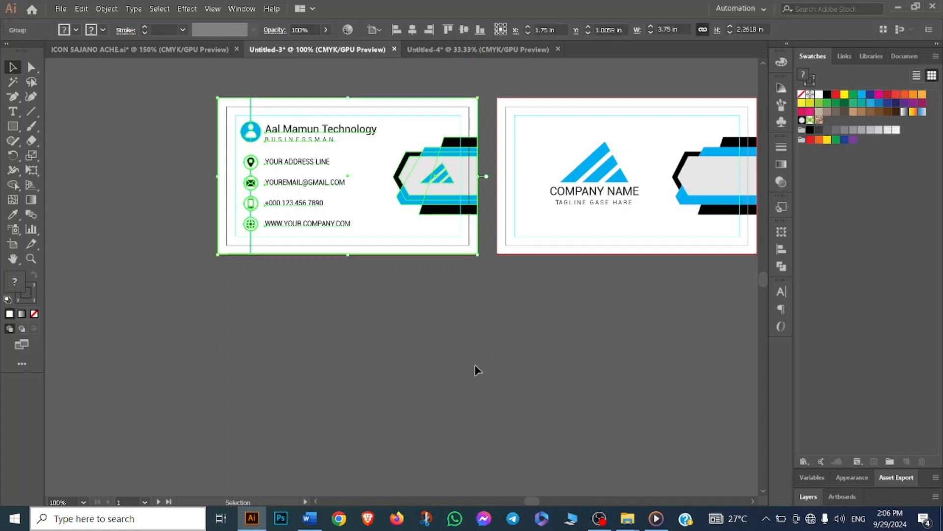
left_click(482, 131)
scroll(687, 315, "right", 5)
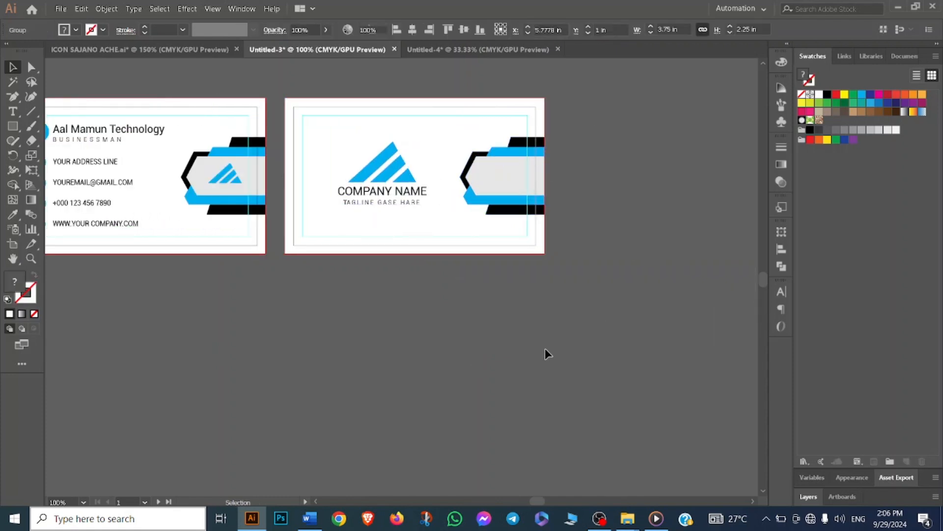
scroll(483, 334, "down", 1)
key("ctrl+minus")
key("ctrl+minus")
left_click_drag(291, 247, 466, 241)
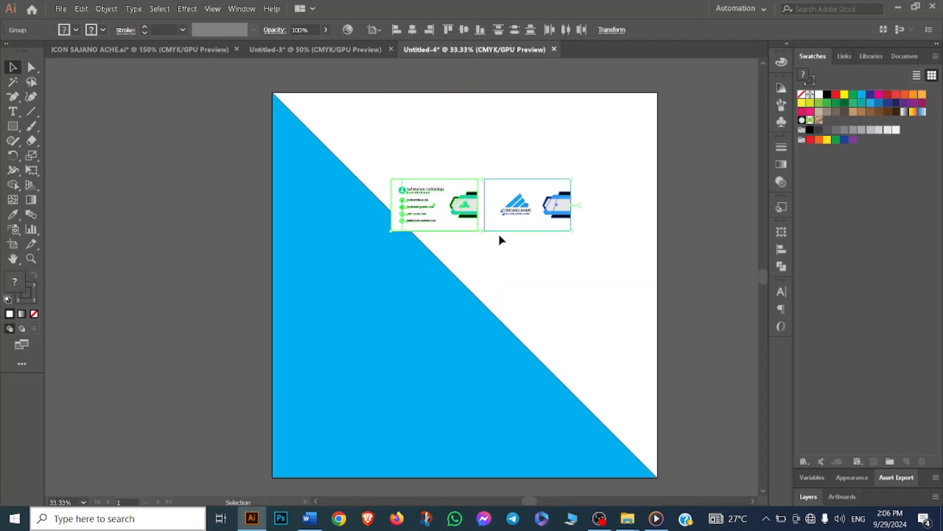
- Stack the two card sides one above the other over the diagonal background
left_click(539, 158)
left_click_drag(516, 206, 437, 300)
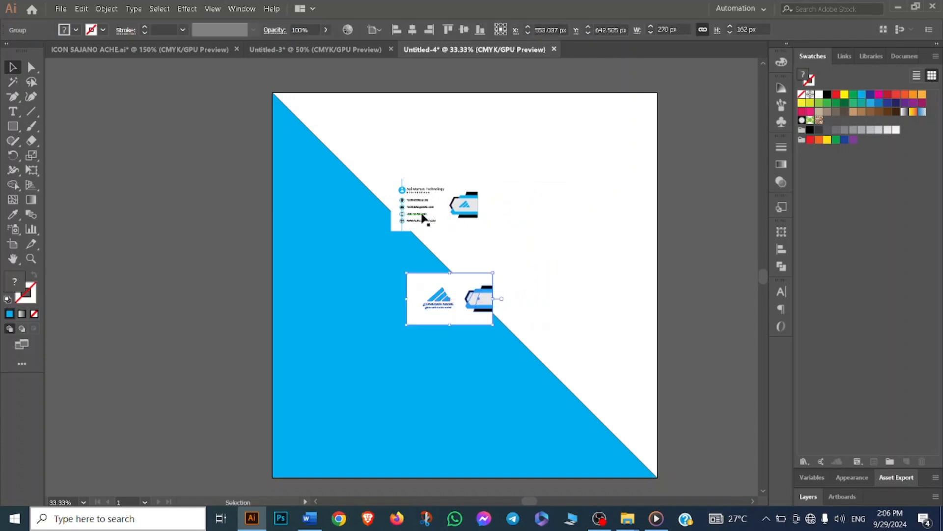
left_click_drag(424, 220, 451, 228)
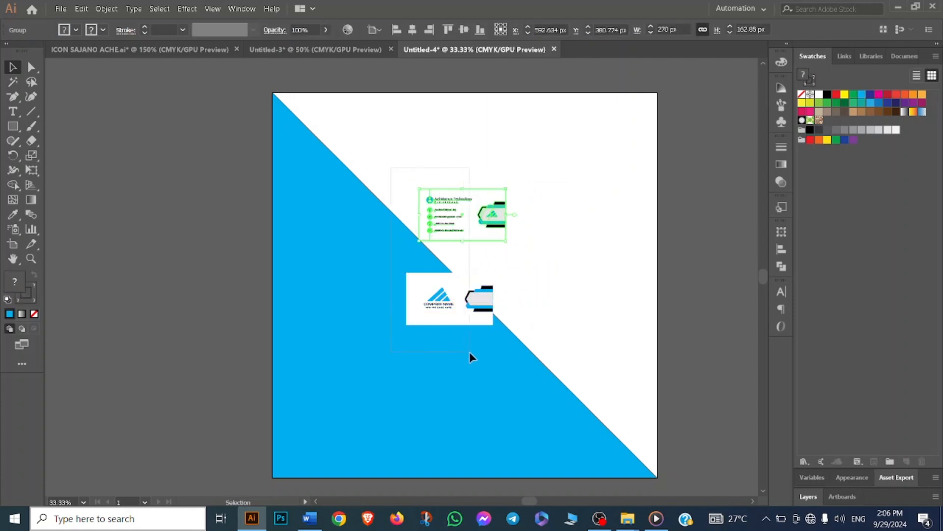
left_click_drag(470, 352, 464, 347)
- Select the cyan triangle background and lock it
left_click(521, 283)
left_click(349, 386)
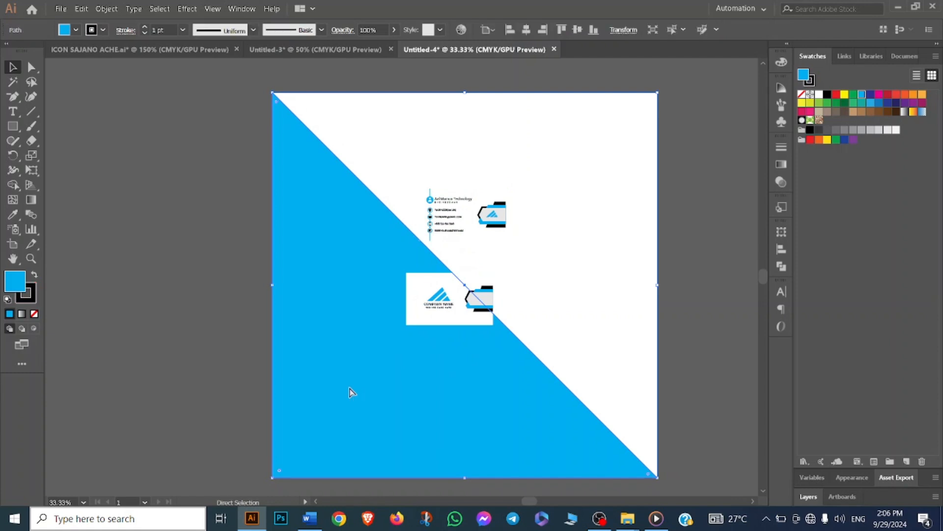
key("ctrl+2")
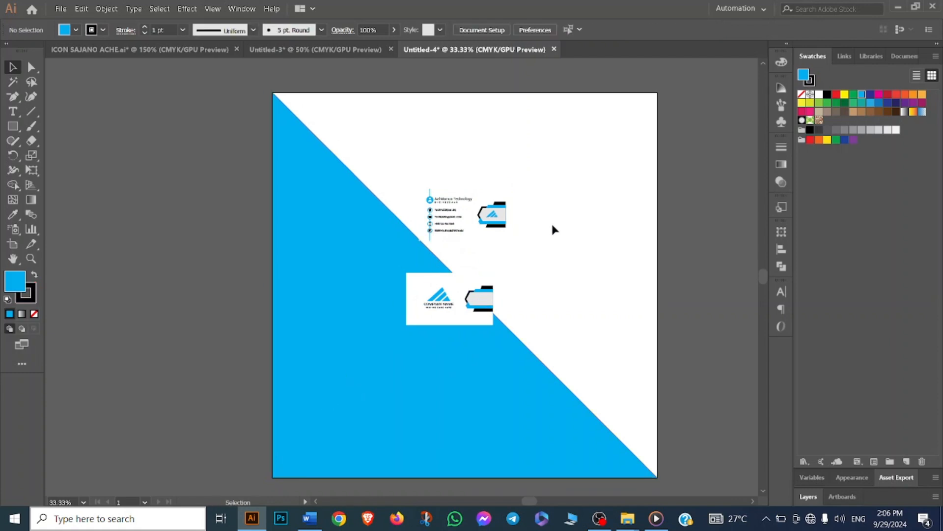
- Align both card sides horizontally and move the back side up just beneath the front side
left_click(486, 298)
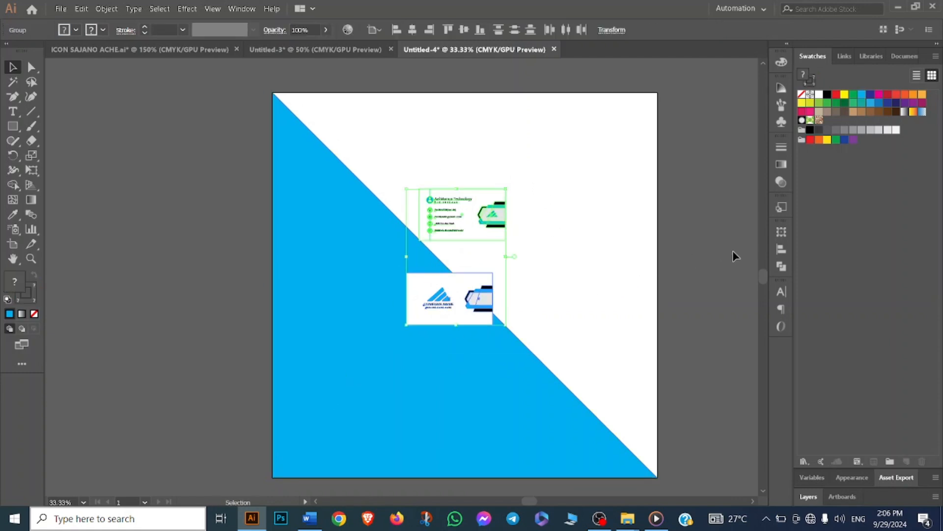
left_click(782, 250)
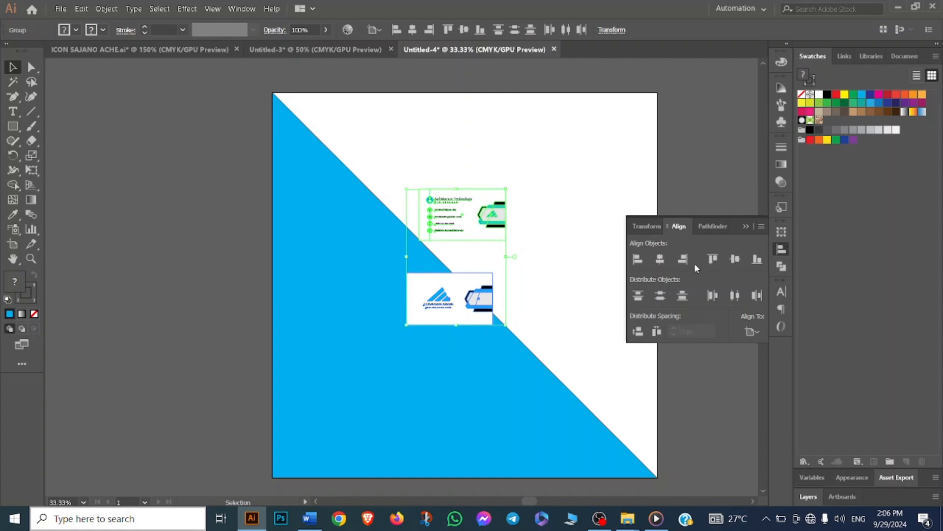
left_click(661, 261)
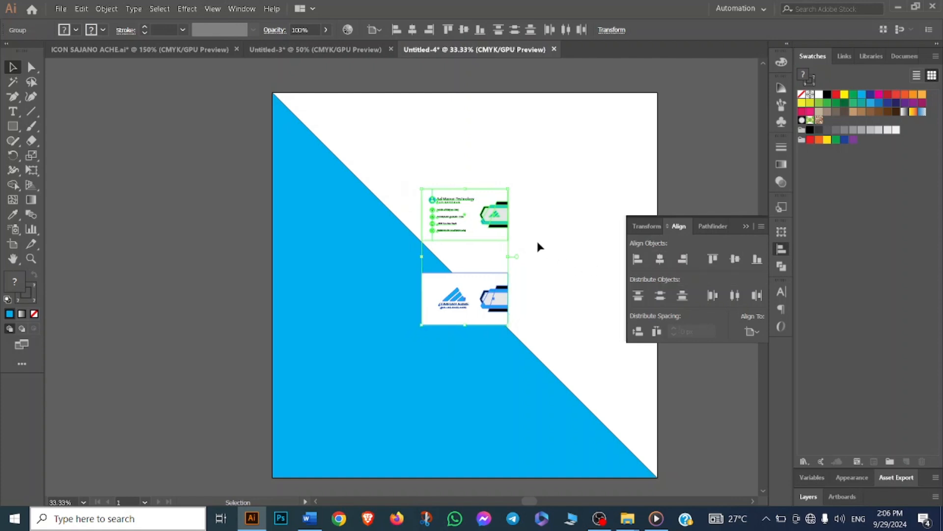
left_click(510, 269)
left_click_drag(467, 298, 466, 268)
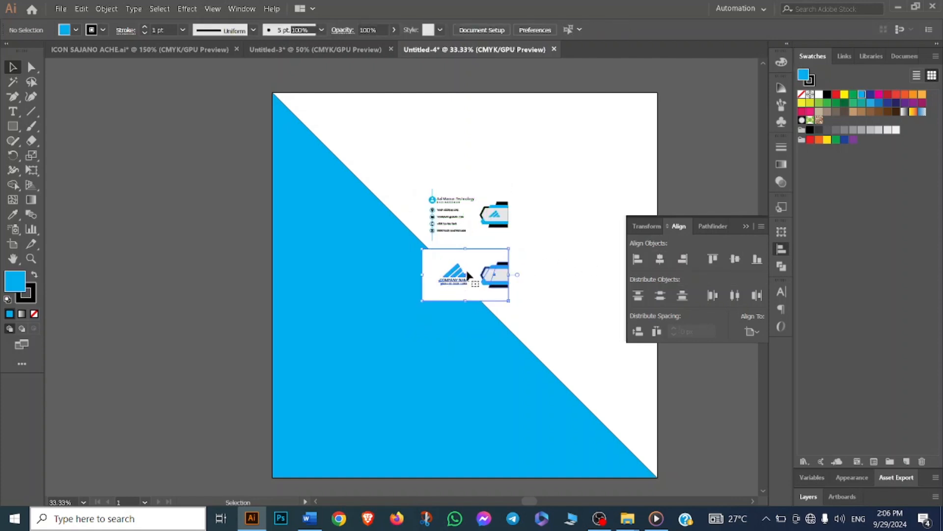
- Try aligning both card sides to a common vertical centre, then undo it
left_click(525, 199)
left_click_drag(492, 170, 462, 316)
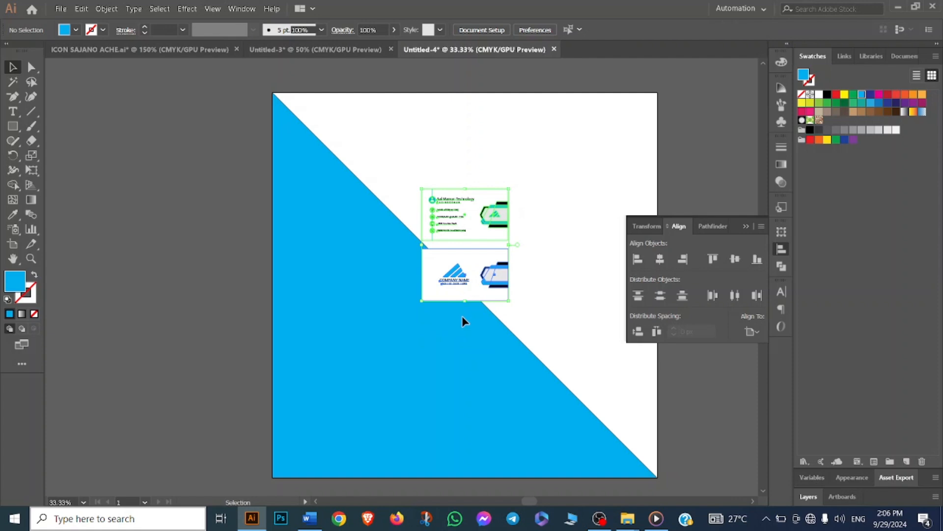
left_click(661, 267)
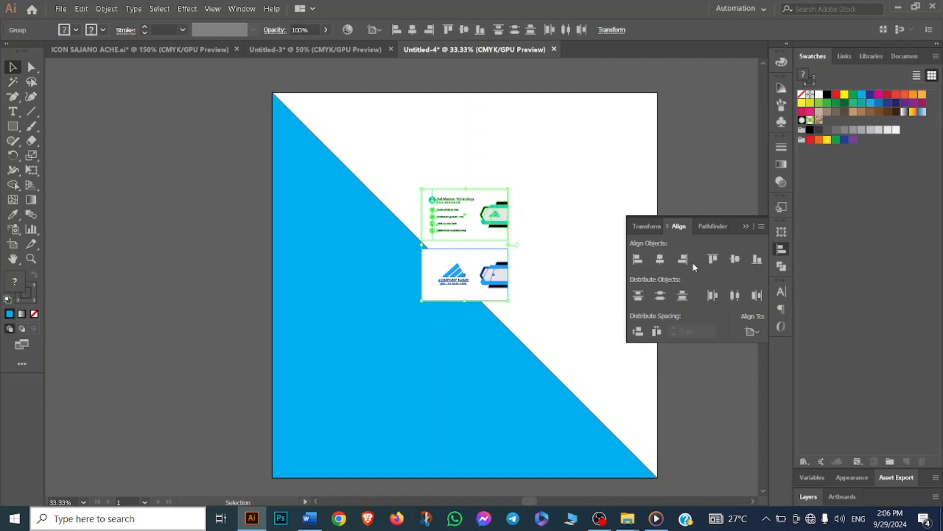
left_click(736, 266)
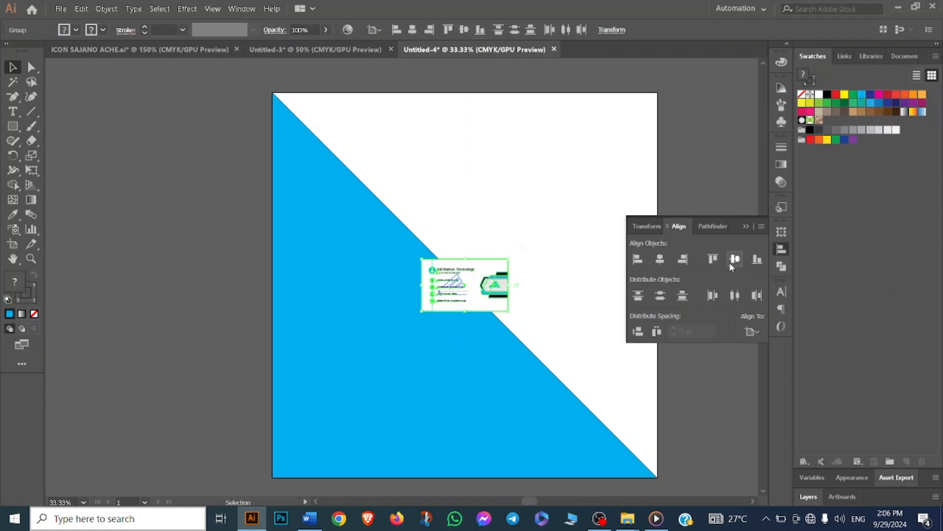
key("ctrl+z")
- Enlarge both card sides together and centre them horizontally and vertically on the artboard
left_click_drag(509, 296, 559, 373)
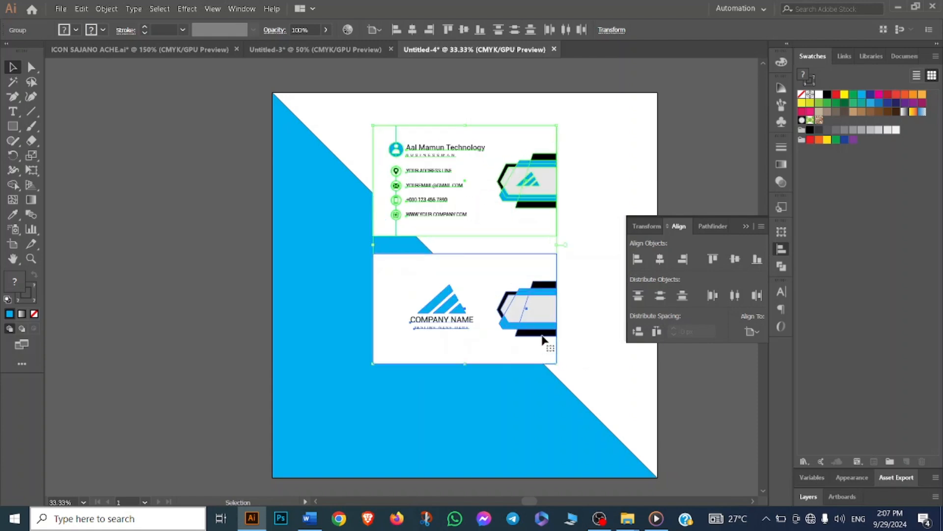
left_click_drag(459, 218, 467, 234)
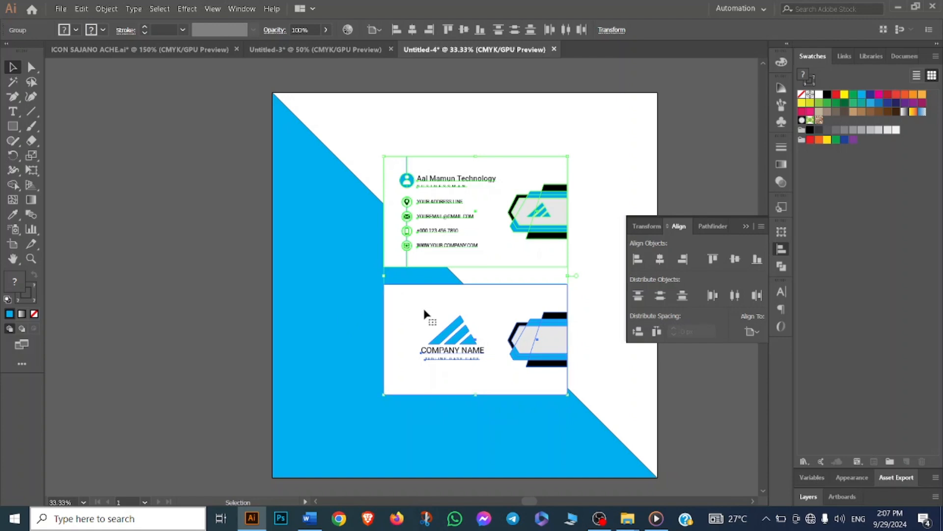
left_click(758, 334)
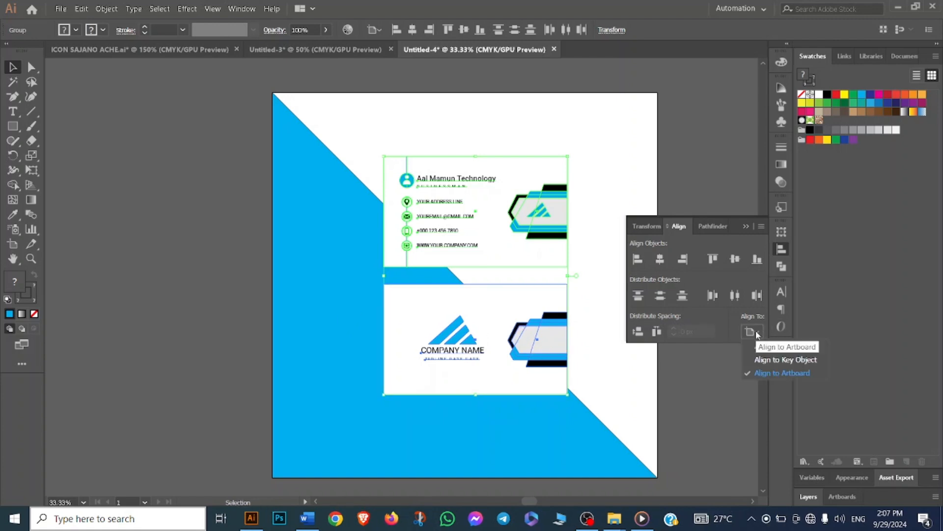
left_click(771, 371)
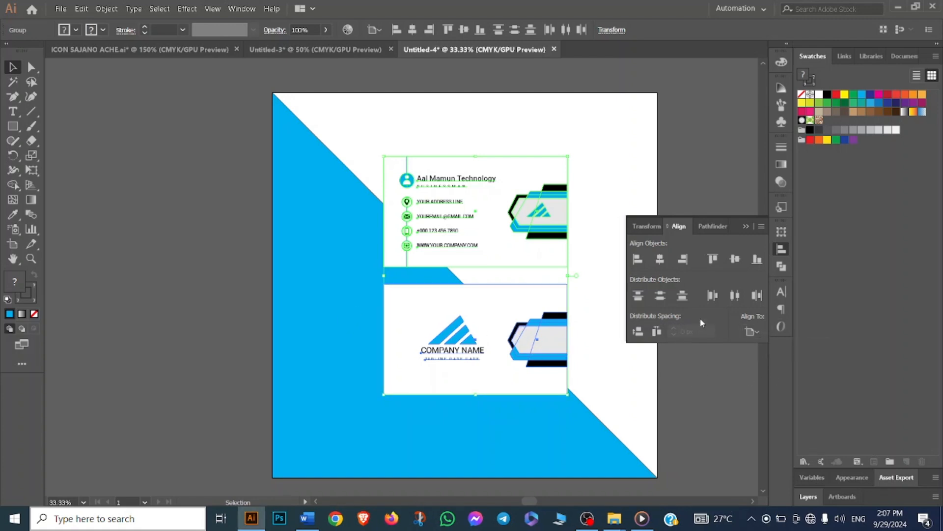
left_click(658, 331)
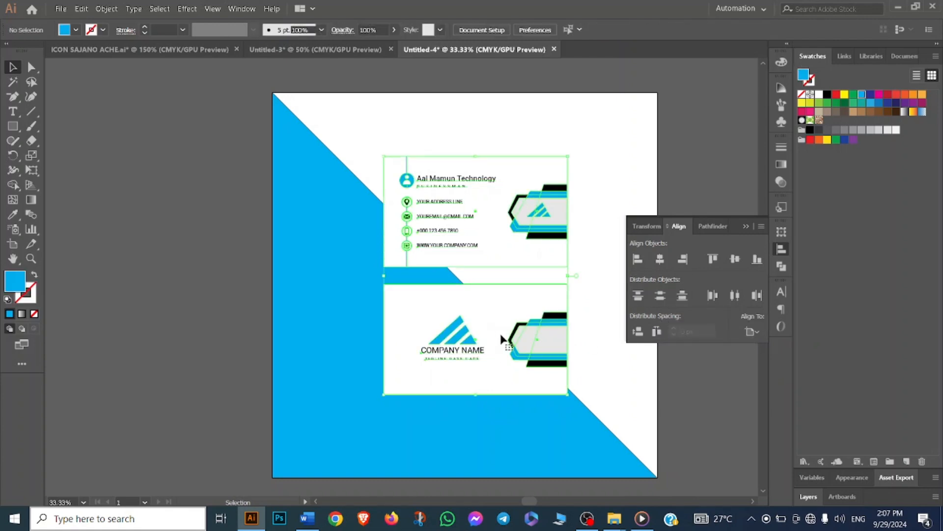
left_click(733, 264)
left_click(659, 264)
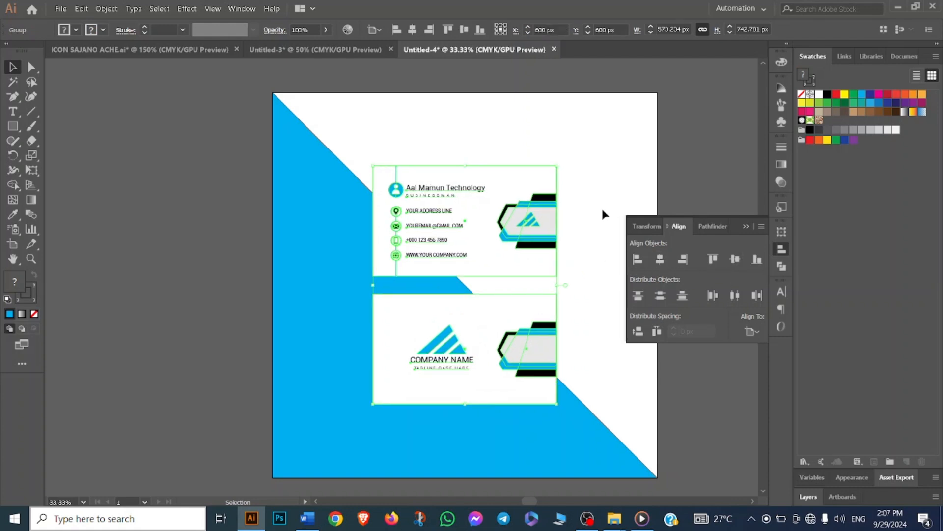
left_click(620, 285)
left_click(745, 226)
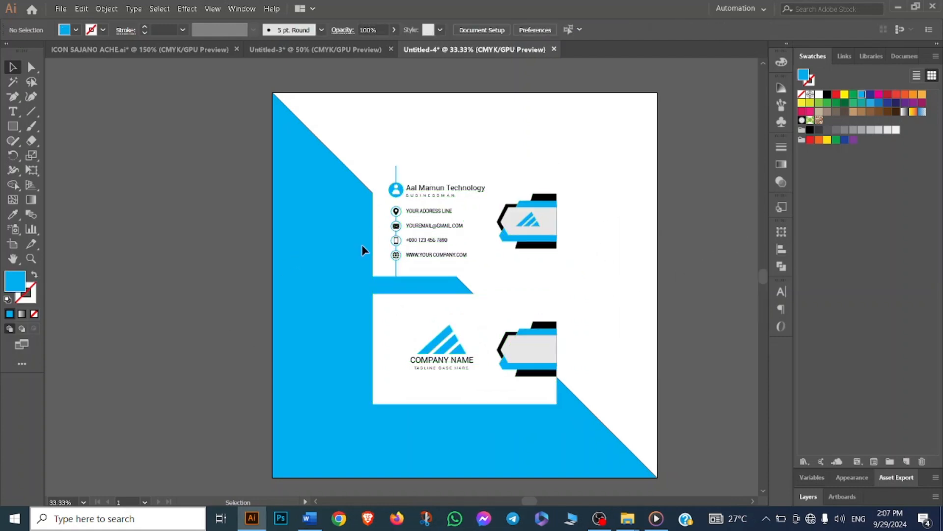
- Apply a Multiply drop shadow at 75% opacity, 7 px X and Y offsets and 5 px blur to both card sides
scroll(361, 244, "down", 1)
left_click(407, 235)
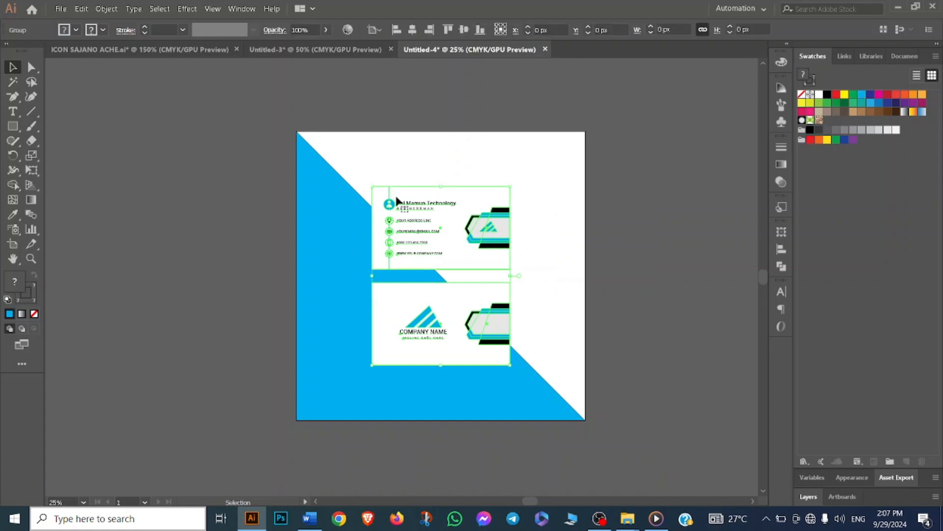
left_click(186, 8)
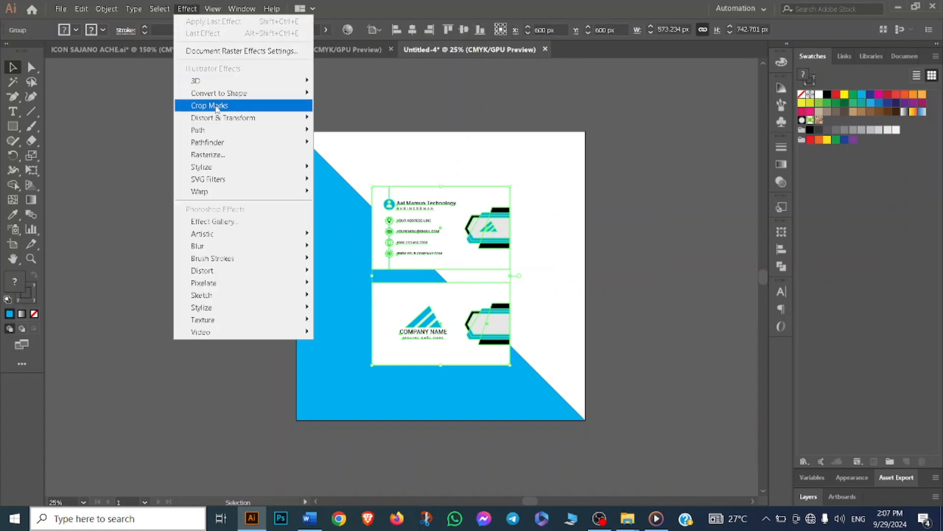
mouse_move(255, 167)
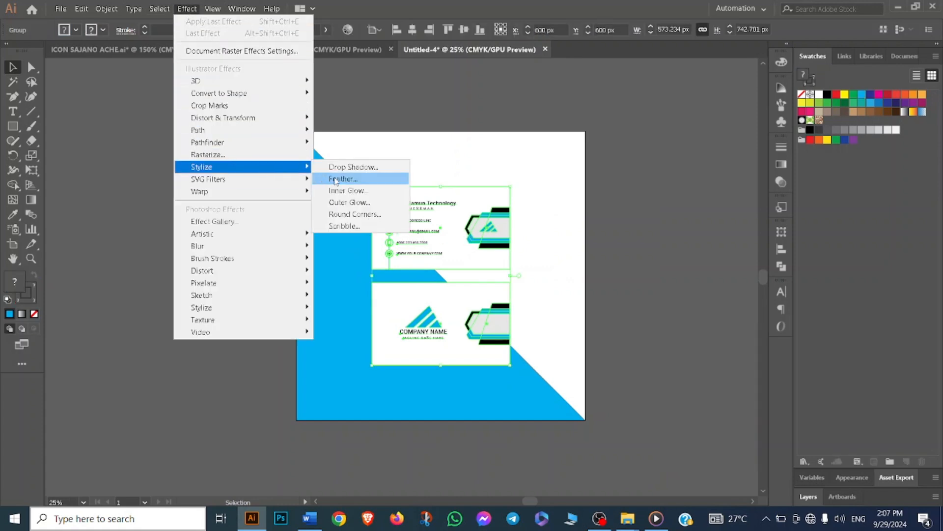
left_click(347, 167)
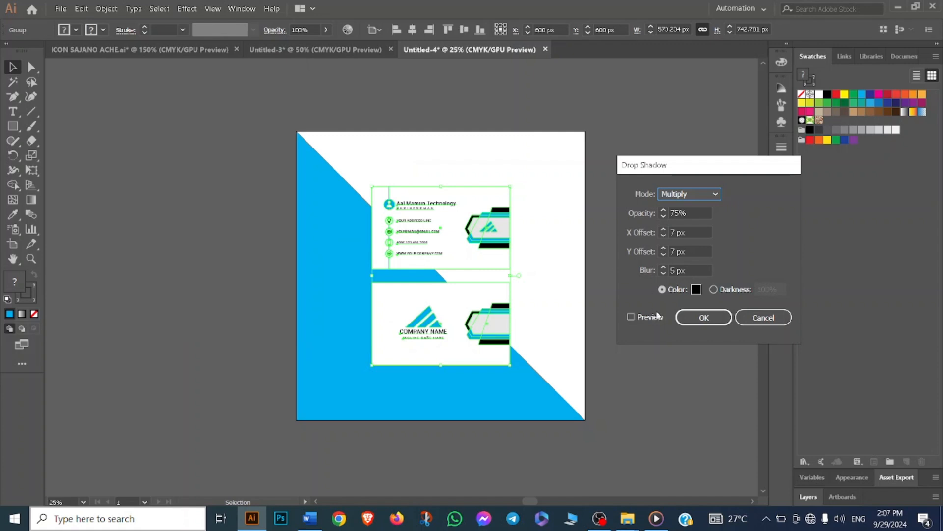
left_click(631, 316)
left_click(631, 318)
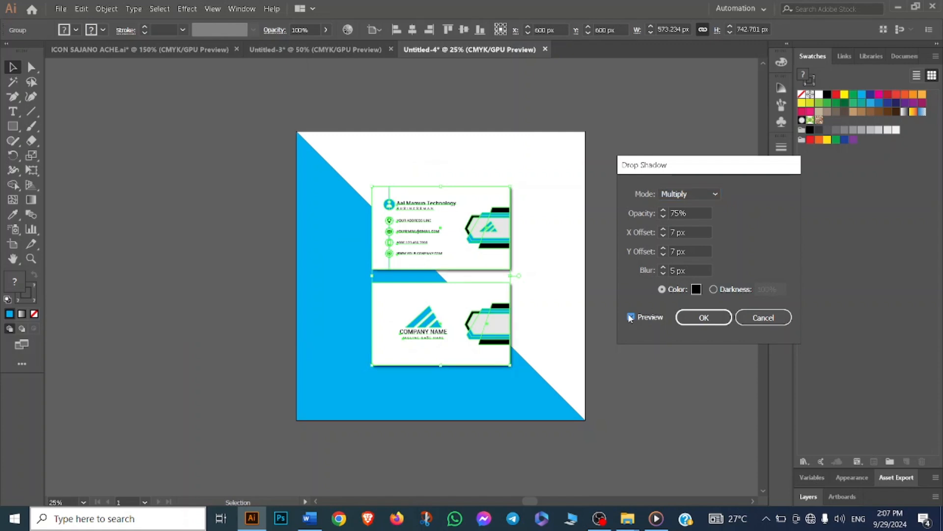
left_click(685, 318)
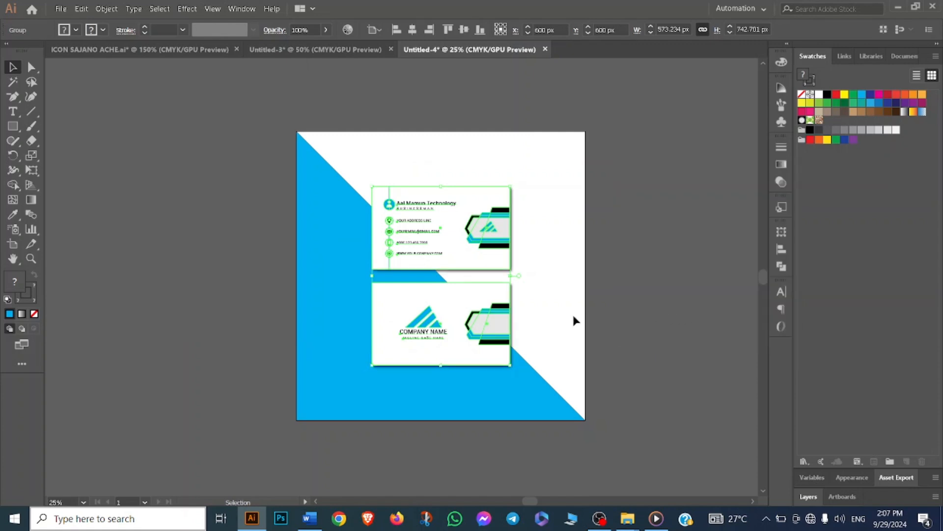
- Expand the appearance of both card sides so the drop shadow becomes separate artwork
scroll(493, 282, "up", 2)
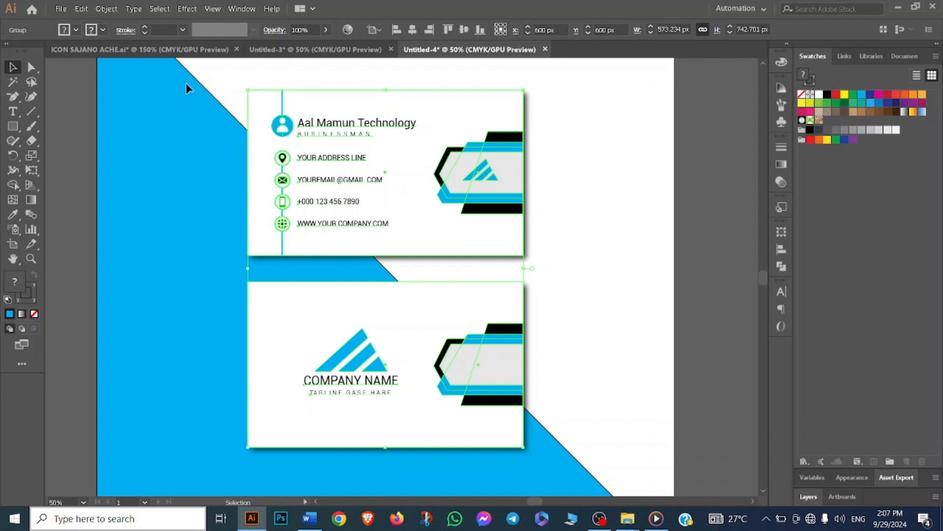
left_click(104, 10)
left_click(151, 146)
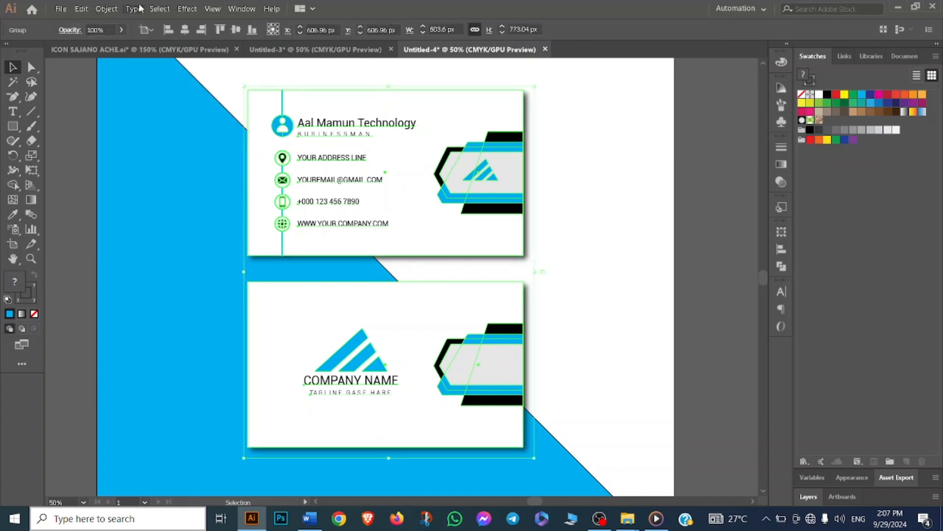
left_click(106, 9)
left_click(133, 135)
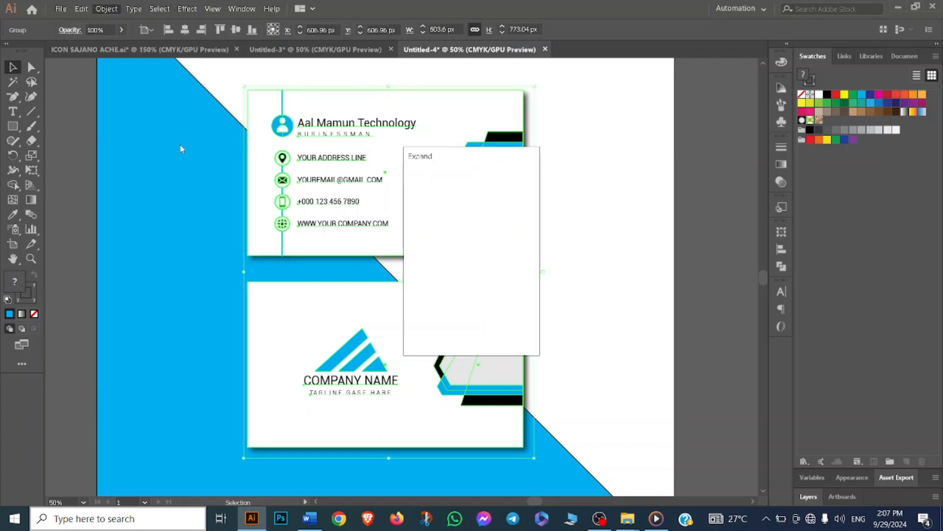
left_click(442, 329)
left_click(565, 233)
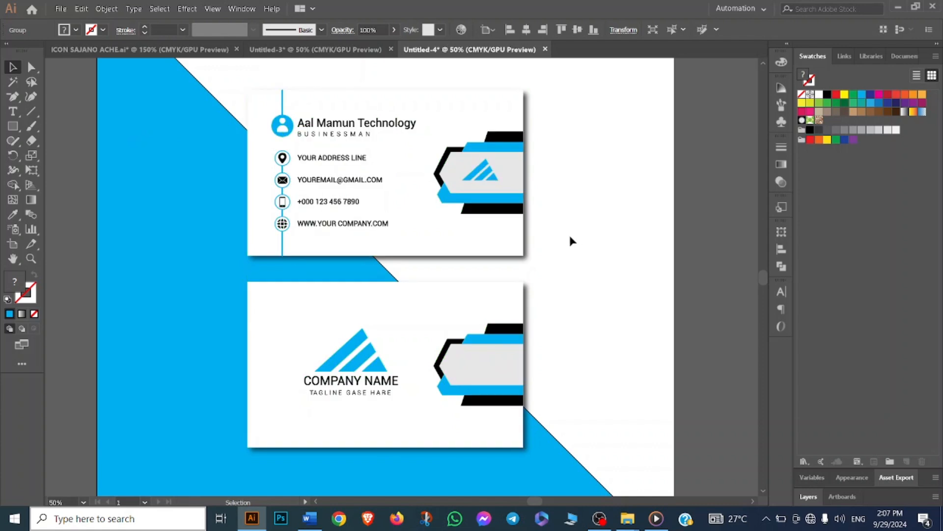
- Select all the card artwork and ungroup it
right_click(530, 178)
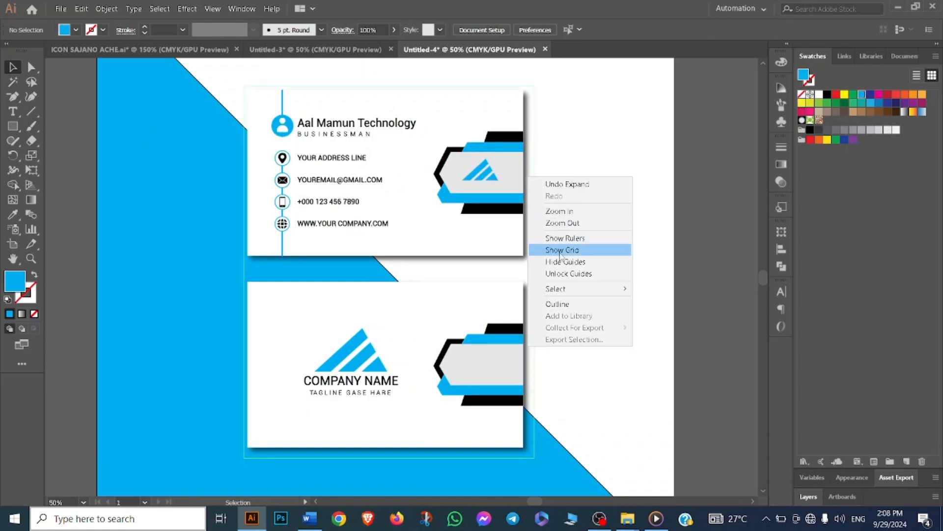
left_click(653, 289)
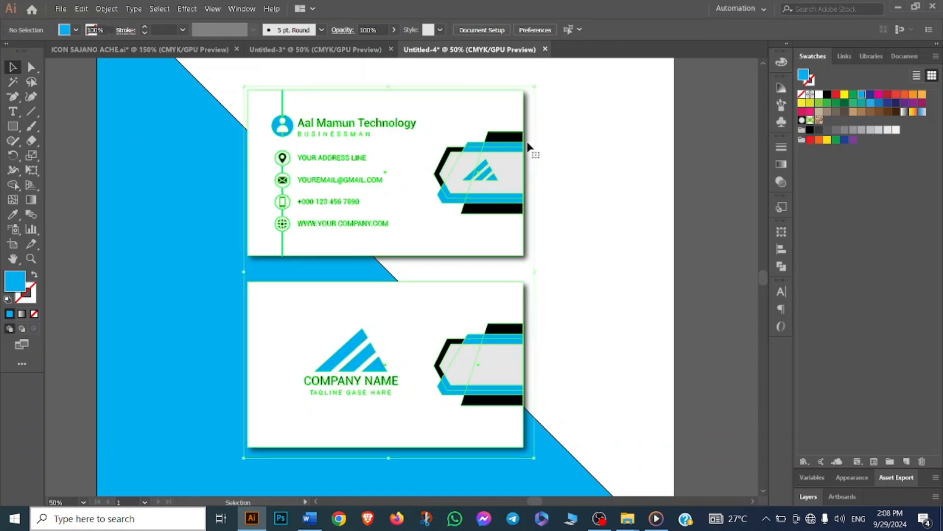
right_click(530, 144)
left_click(559, 231)
left_click(561, 161)
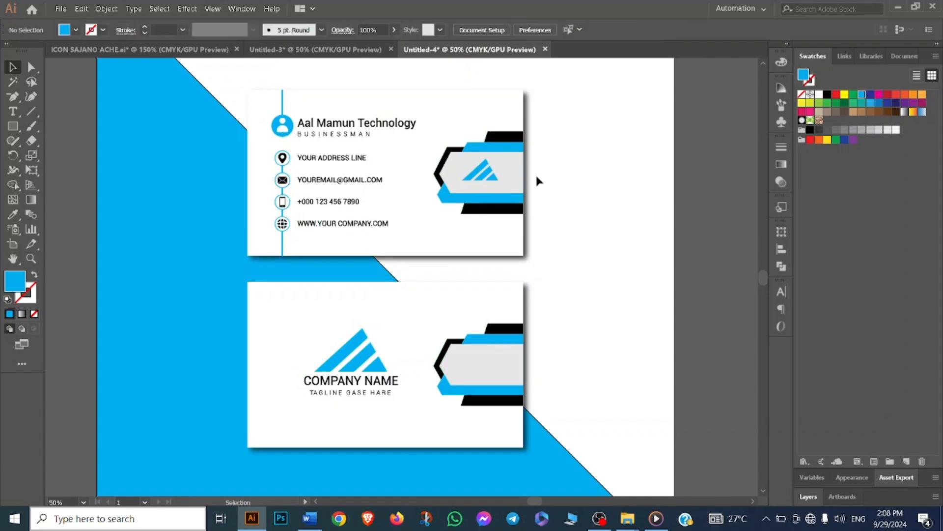
- Select the drop shadow image and nudge it slightly left to fine-tune its offset behind the cards
left_click(533, 179)
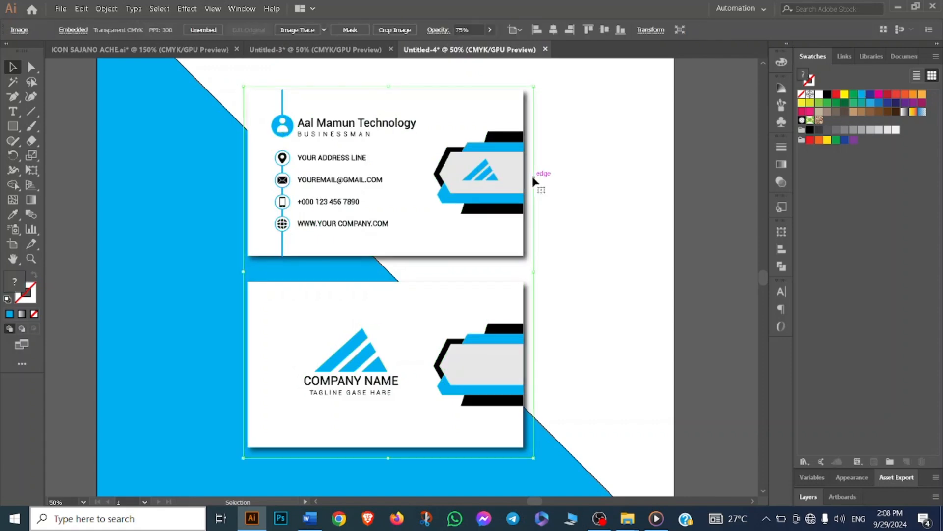
key("Left")
key("Left")
key("Left")
key("Left")
key("Left")
key("Left")
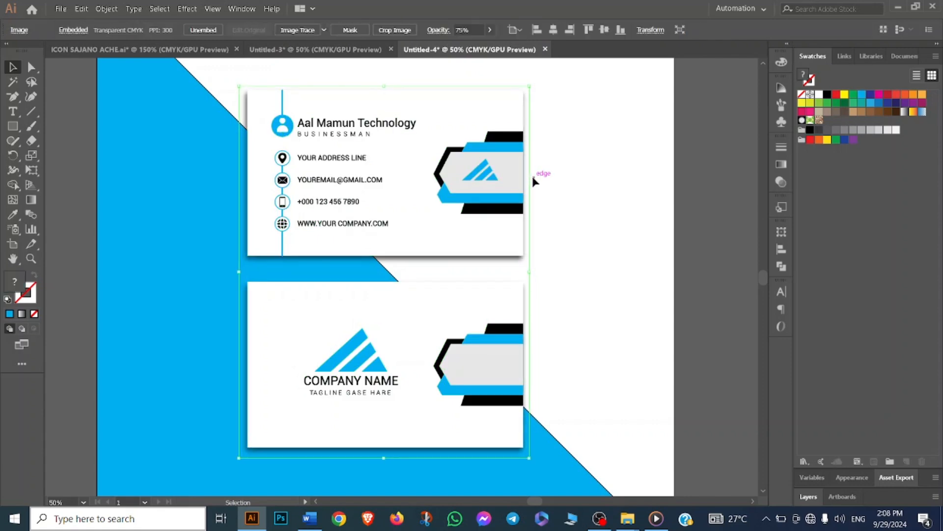
key("Up")
key("Down")
key("Down")
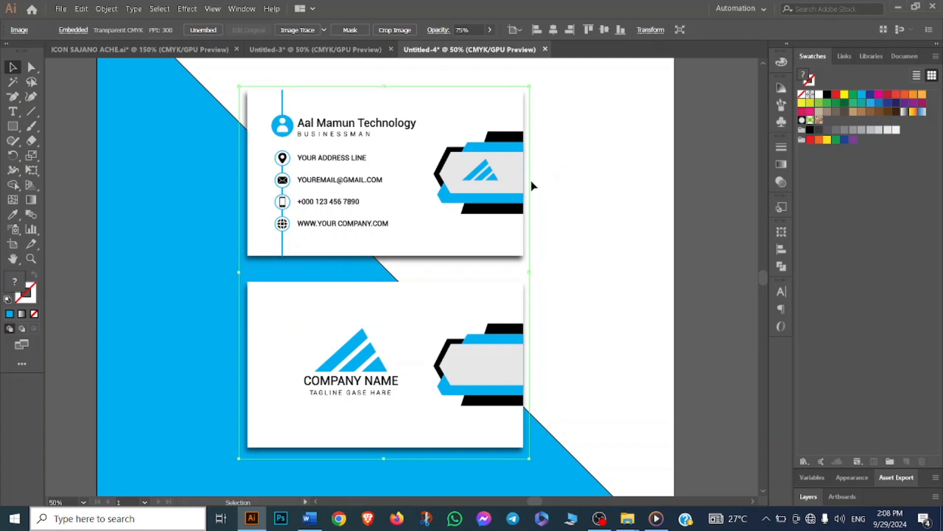
key("Up")
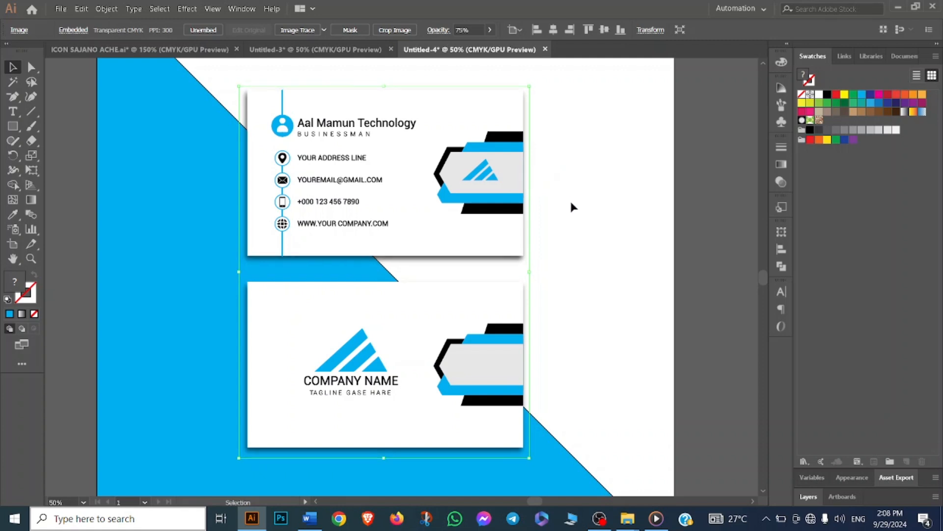
- Nudge the drop shadow image one step back to the right to fine-tune its offset behind the cards
key("Left")
key("Right")
key("Right")
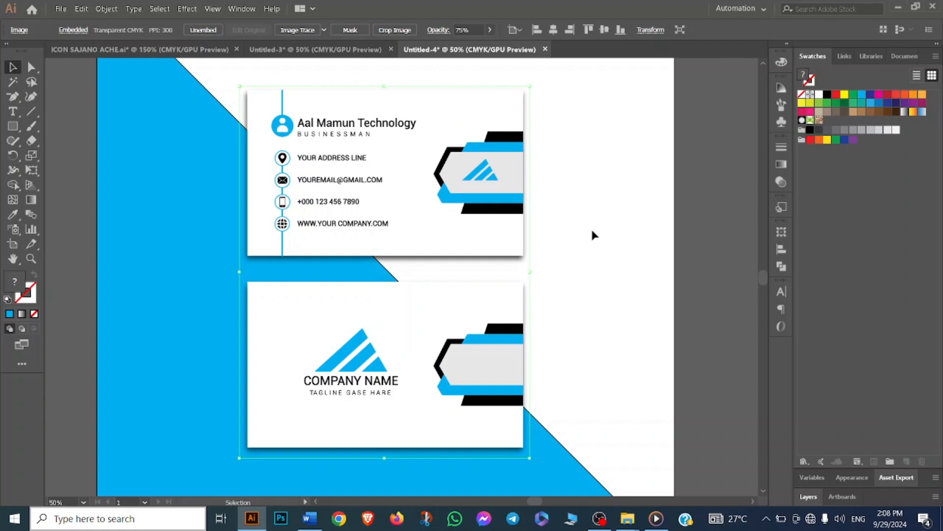
key("Return")
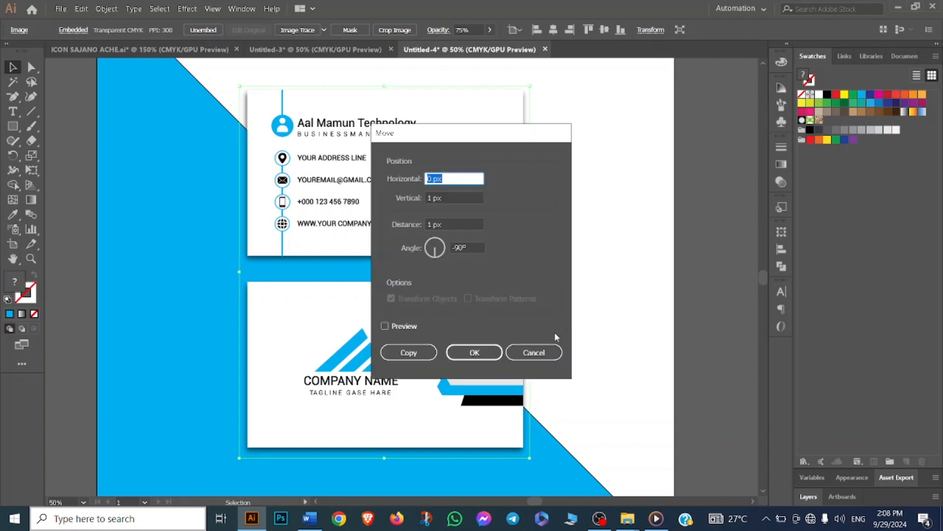
left_click(541, 351)
- Examine the finished two-sided card mockup and its drop shadows against the cyan diagonal background
key("ctrl+minus")
left_click(576, 291)
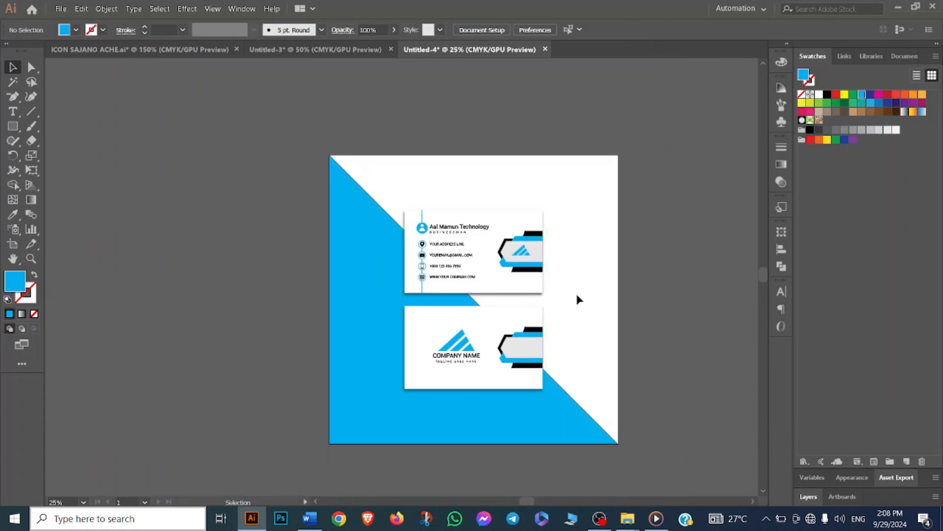
left_click(524, 291)
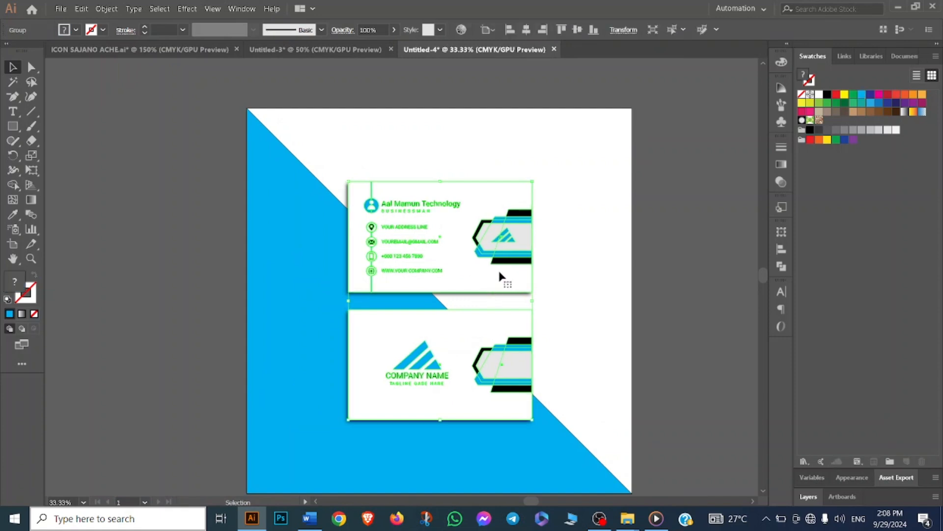
key("ctrl+h")
left_click(541, 259)
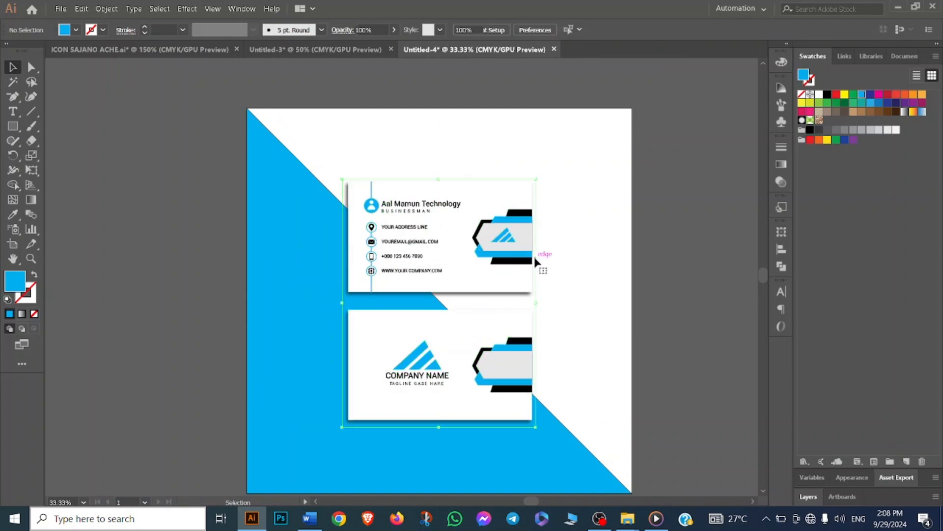
left_click(551, 259)
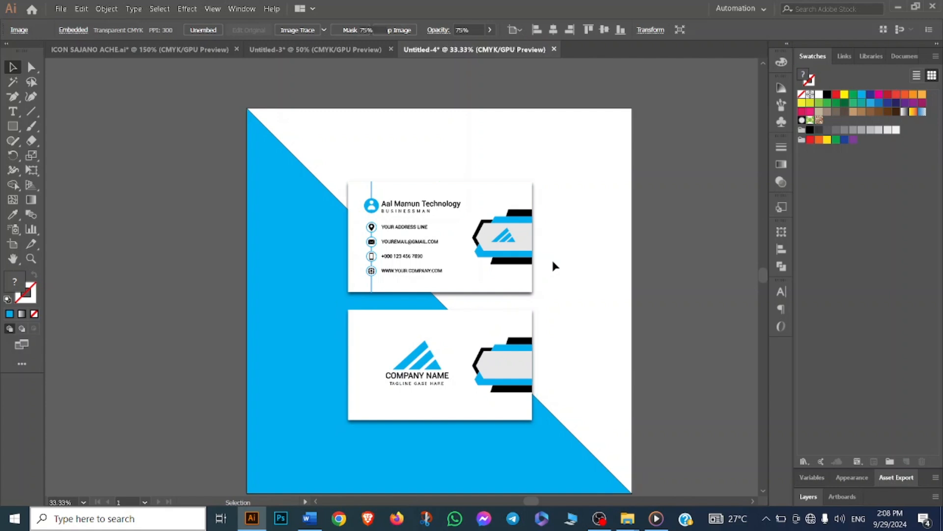
scroll(582, 281, "down", 2)
scroll(593, 290, "up", 2)
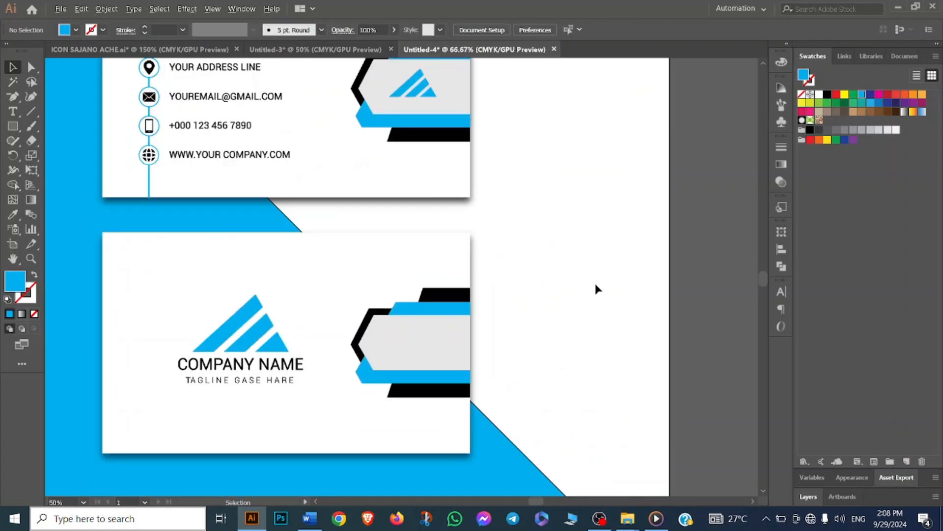
scroll(595, 282, "down", 2)
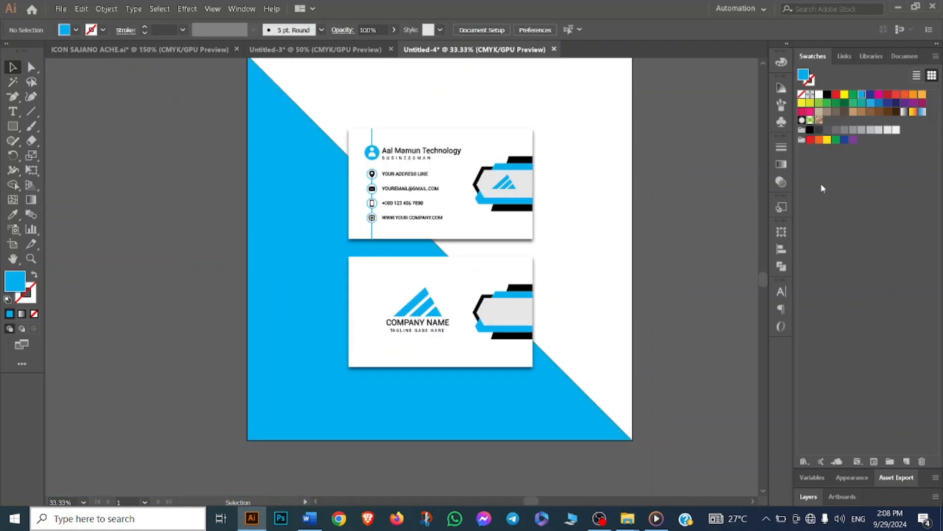
scroll(550, 273, "up", 1)
scroll(544, 282, "up", 2)
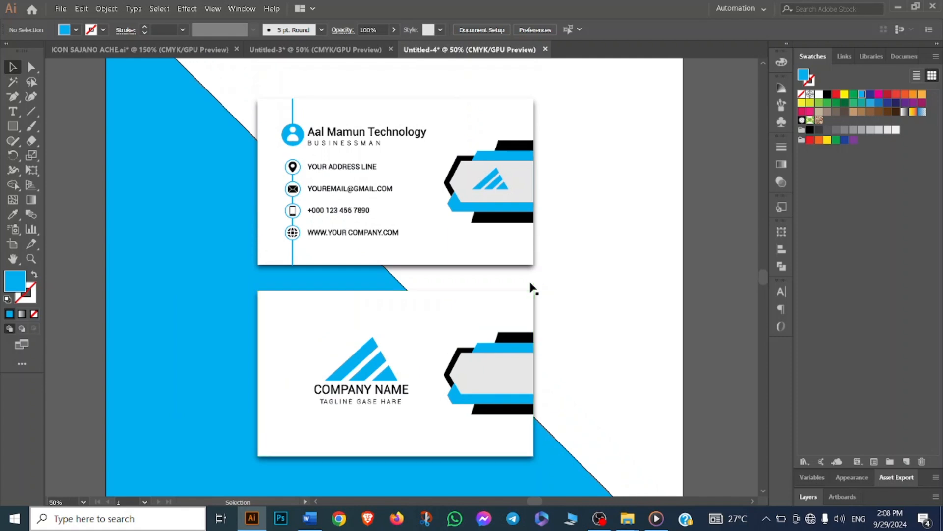